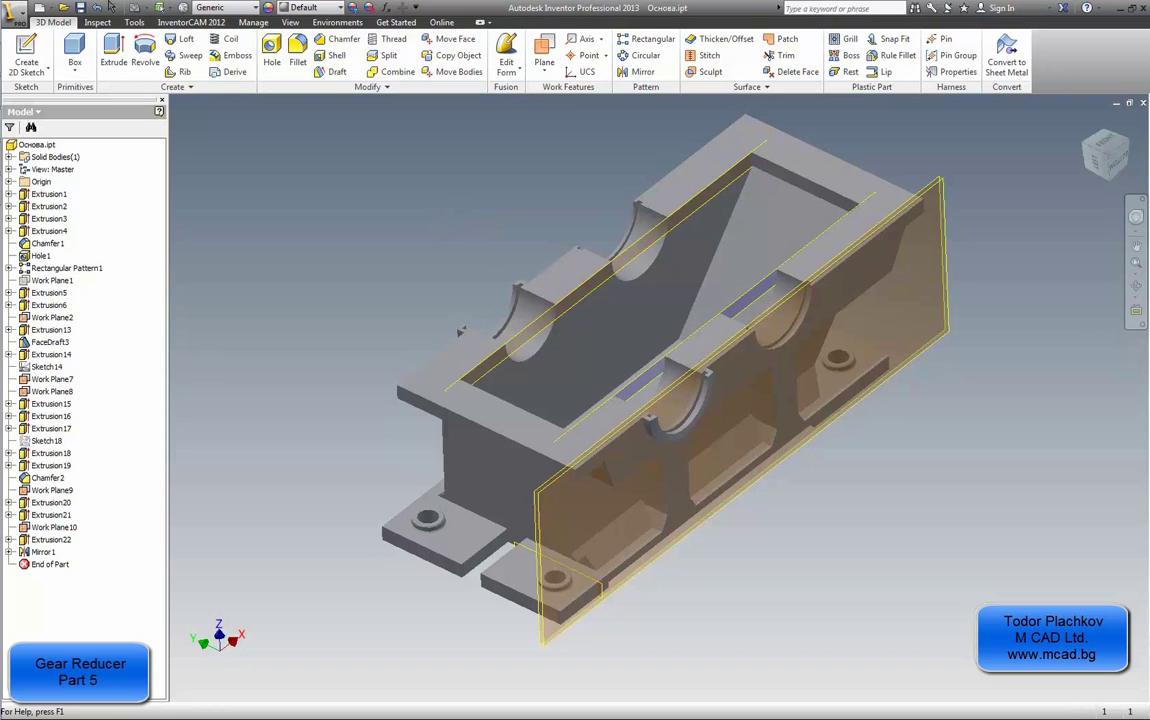
Step: Create a new assembly and place a single instance of Основа.ipt in it
{"action": "left_click", "coordinate": [52, 6]}
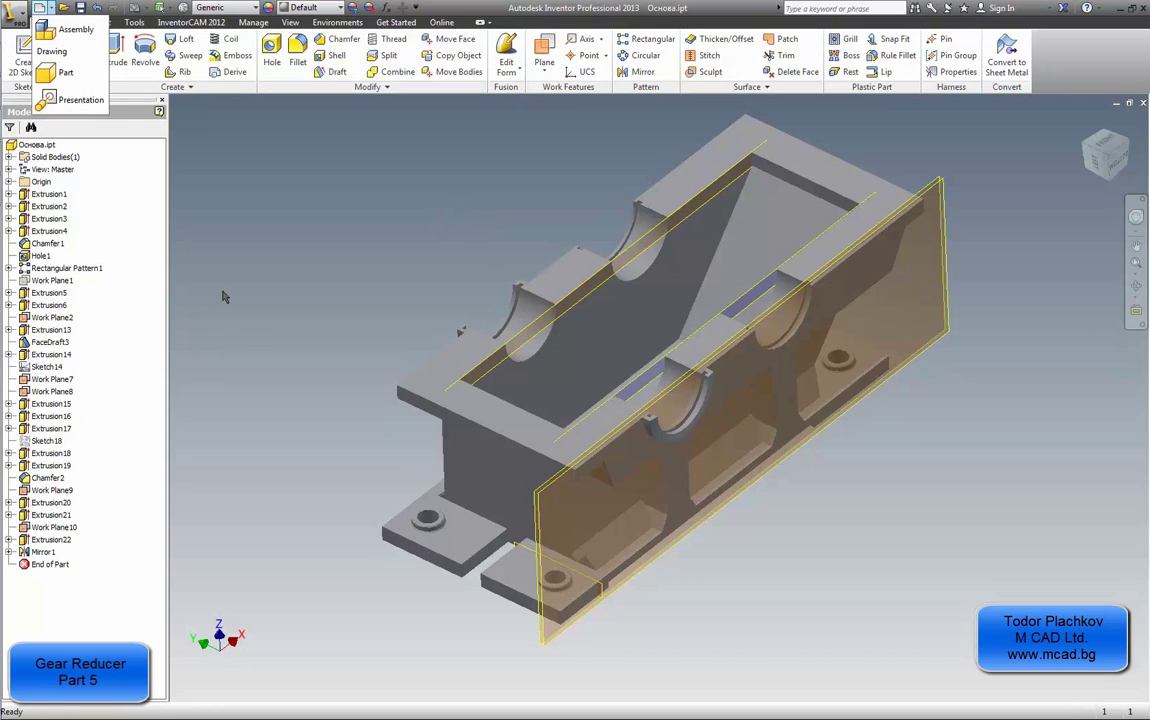
{"action": "left_click", "coordinate": [78, 31]}
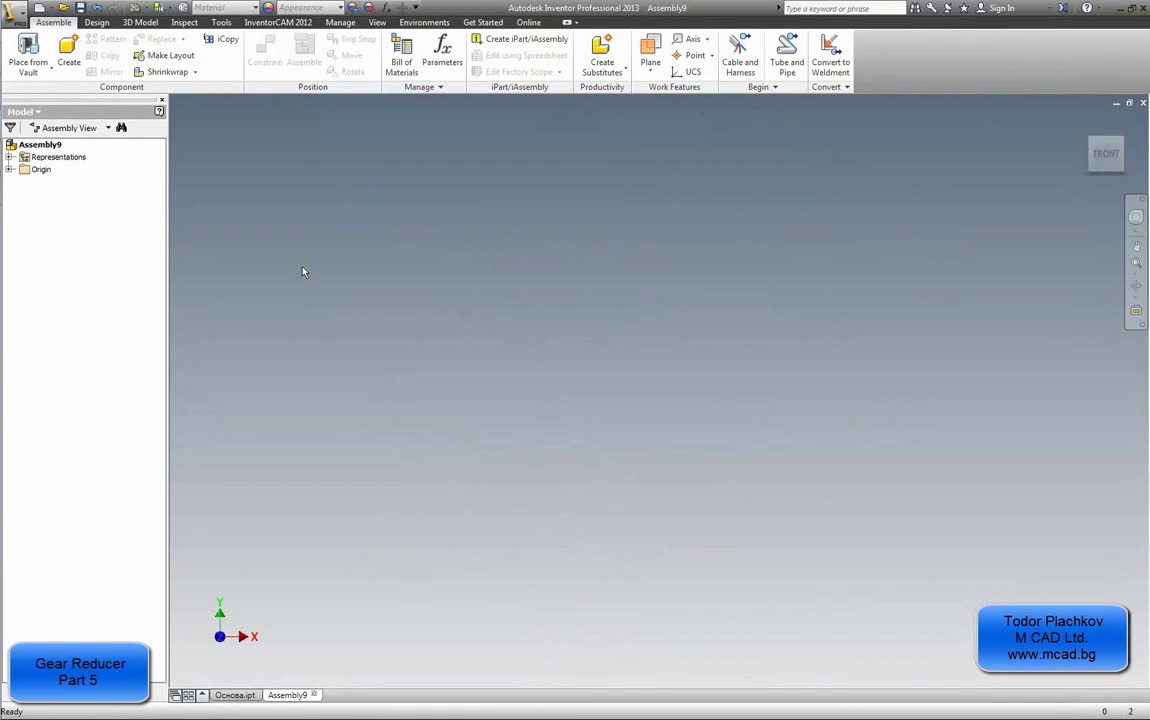
{"action": "left_click", "coordinate": [45, 70]}
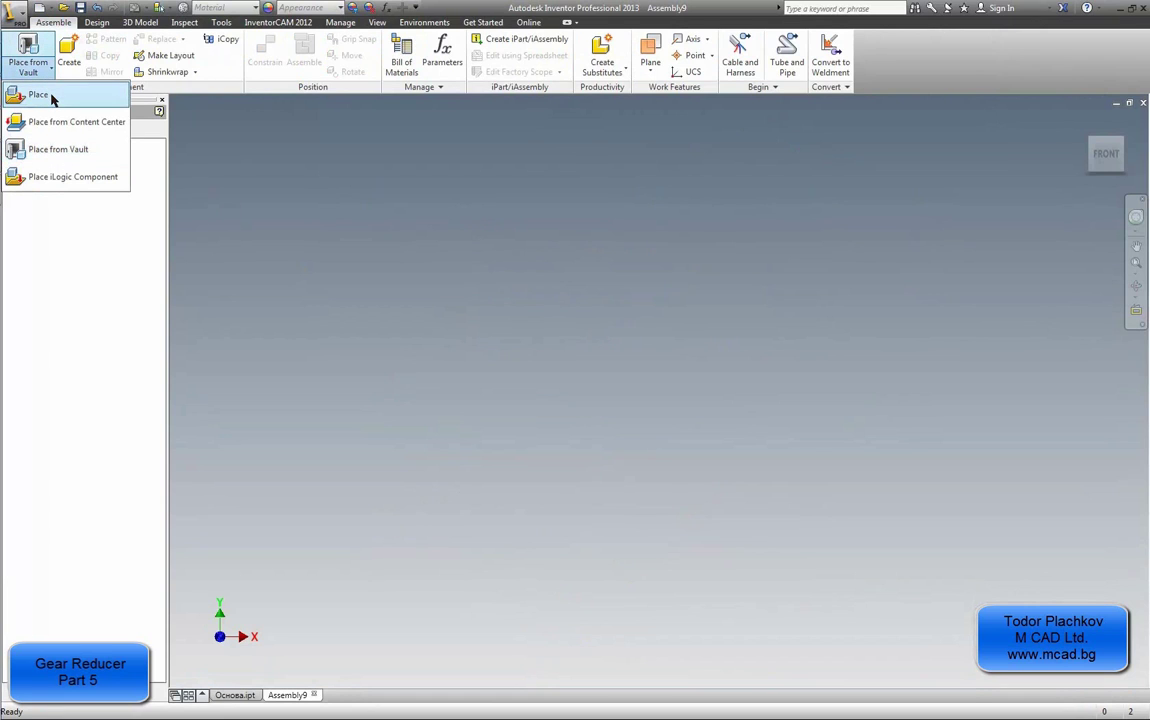
{"action": "left_click", "coordinate": [53, 97]}
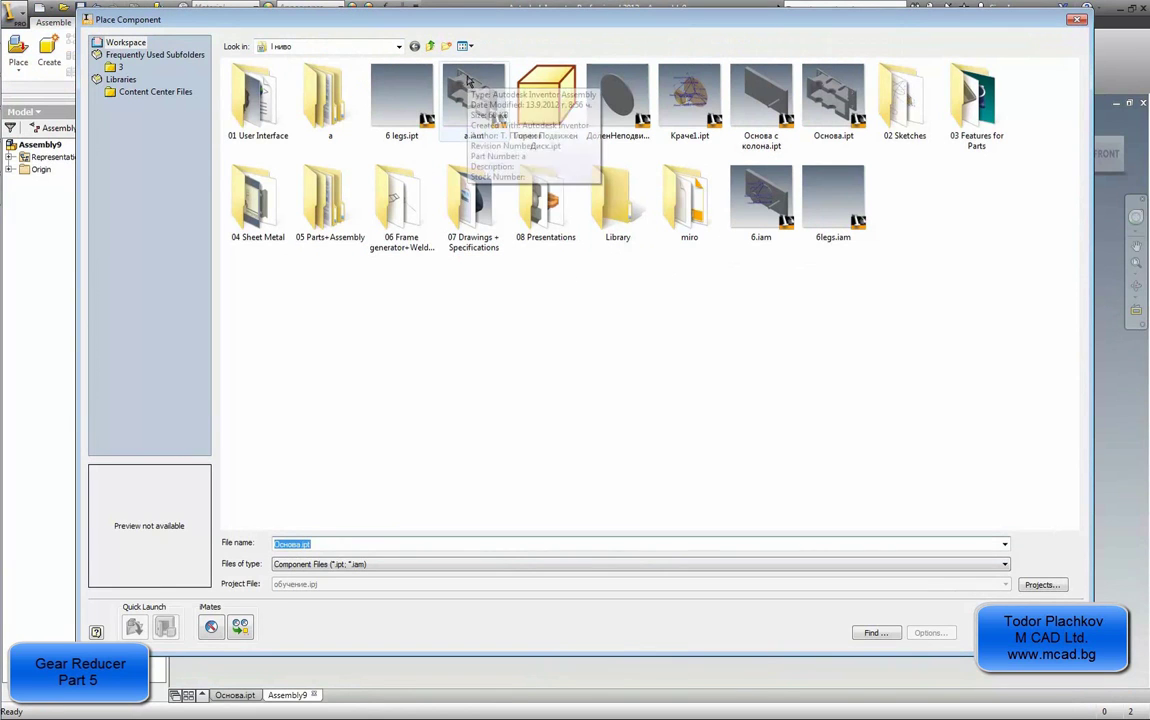
{"action": "left_click", "coordinate": [853, 115]}
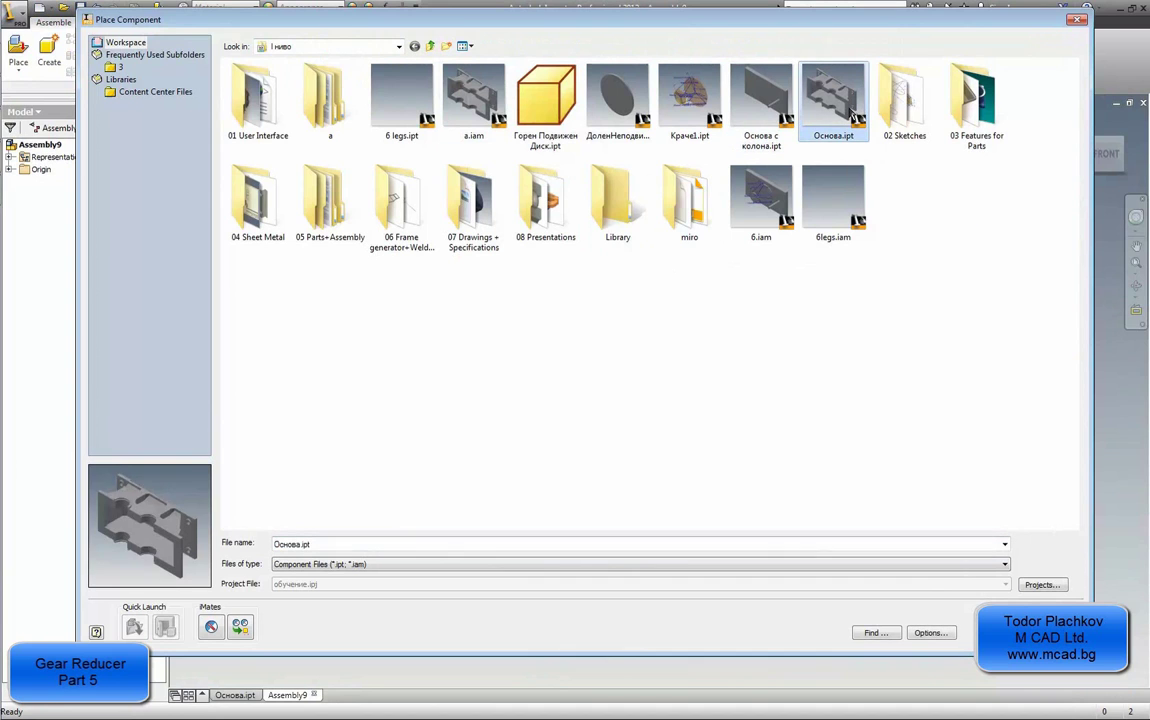
{"action": "double_click", "coordinate": [853, 115]}
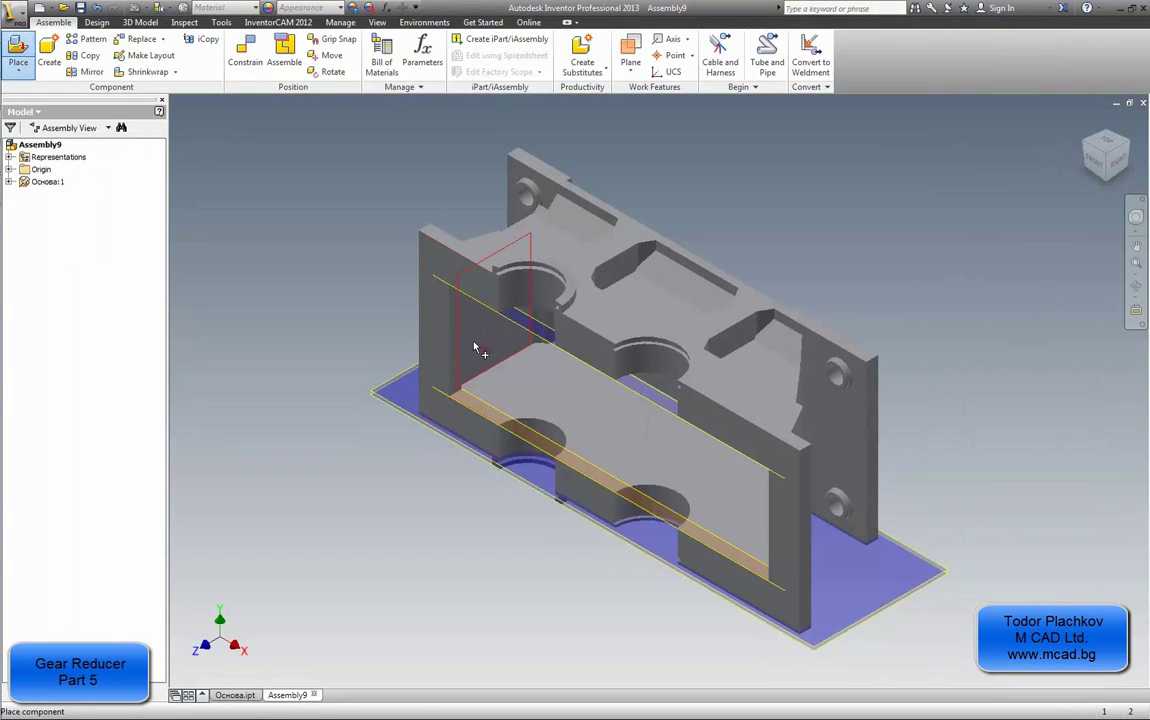
{"action": "right_click", "coordinate": [312, 256]}
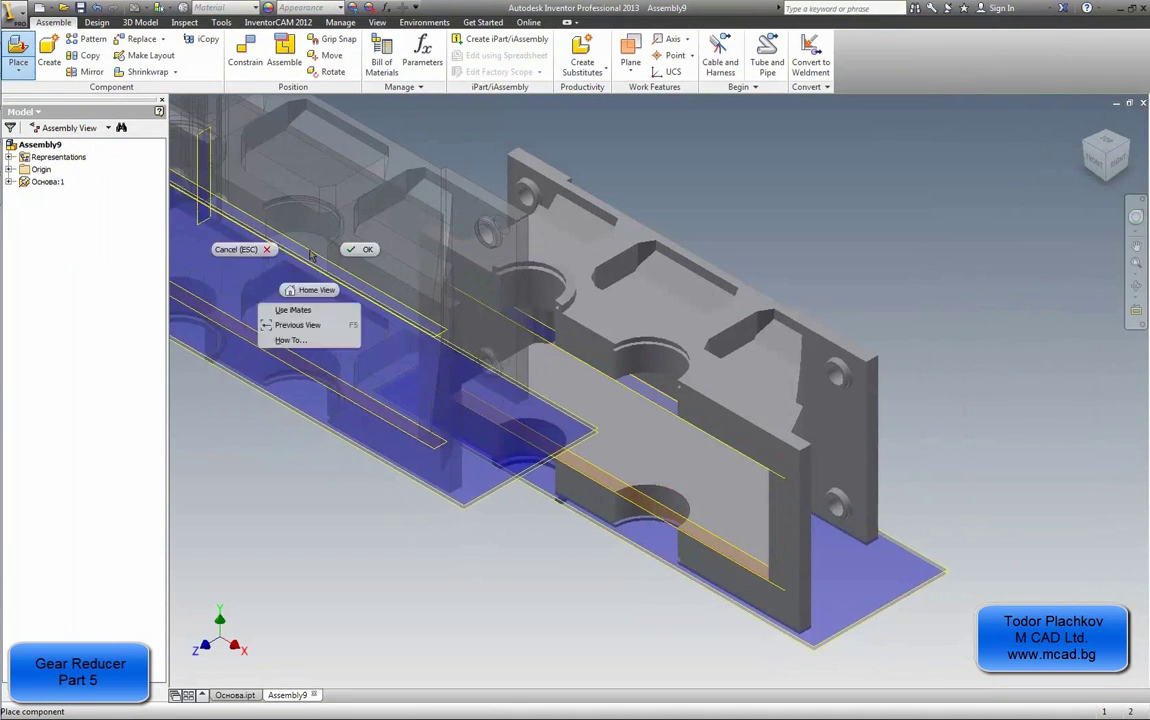
{"action": "key", "text": "F6"}
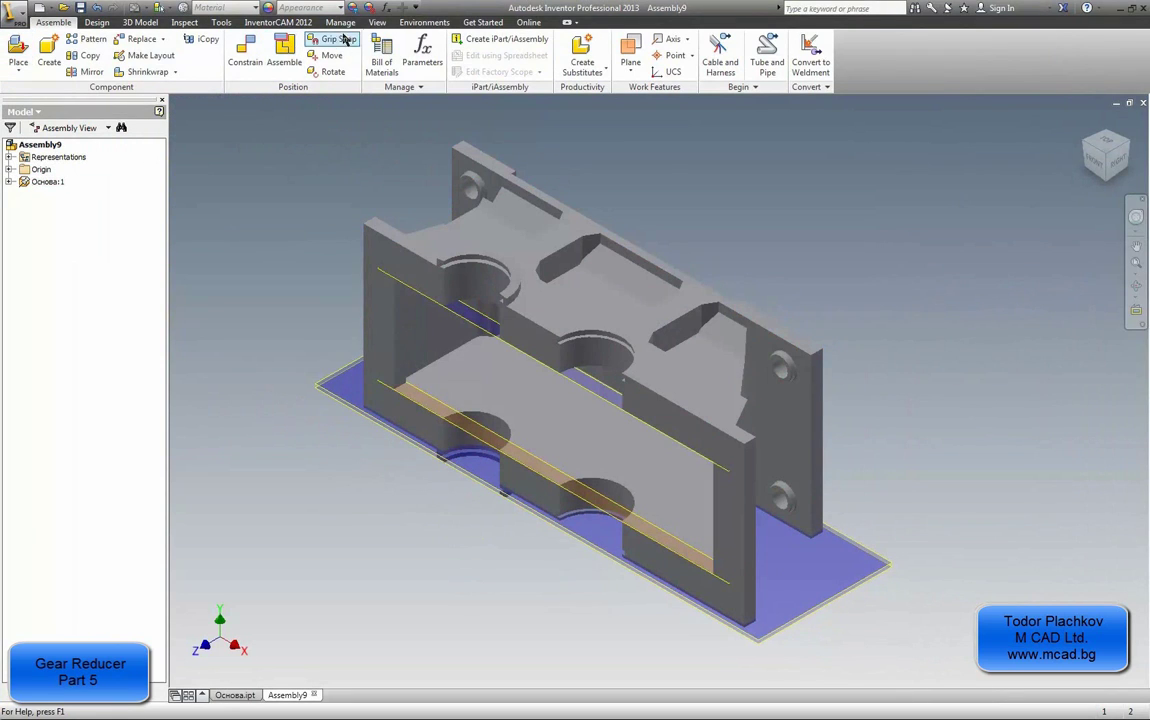
Step: Hide all work features in the assembly so only the housing base geometry is displayed
{"action": "left_click", "coordinate": [377, 22]}
{"action": "left_click", "coordinate": [28, 70]}
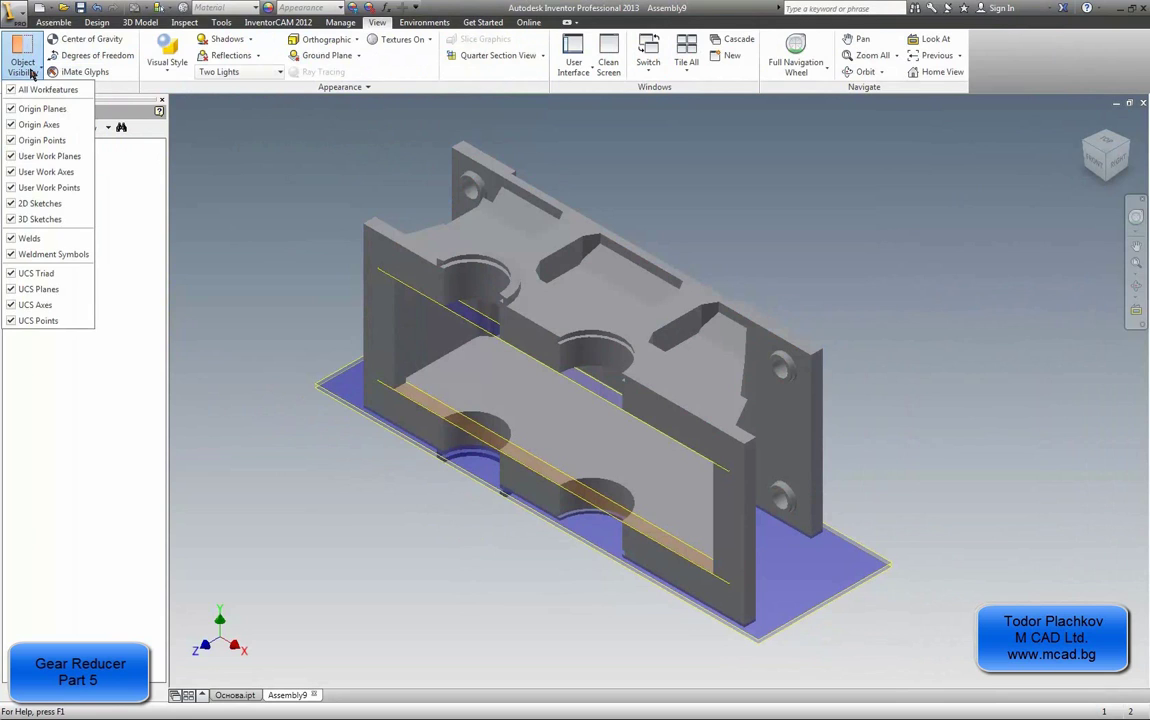
{"action": "left_click", "coordinate": [40, 89]}
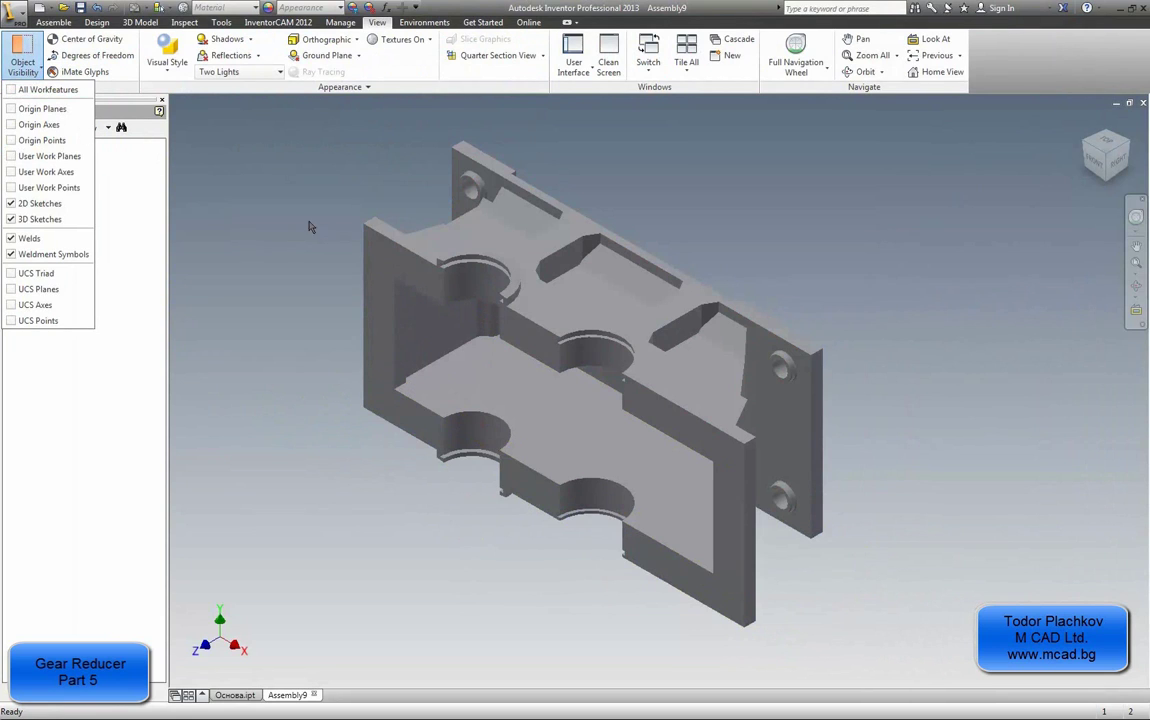
{"action": "left_click", "coordinate": [280, 205]}
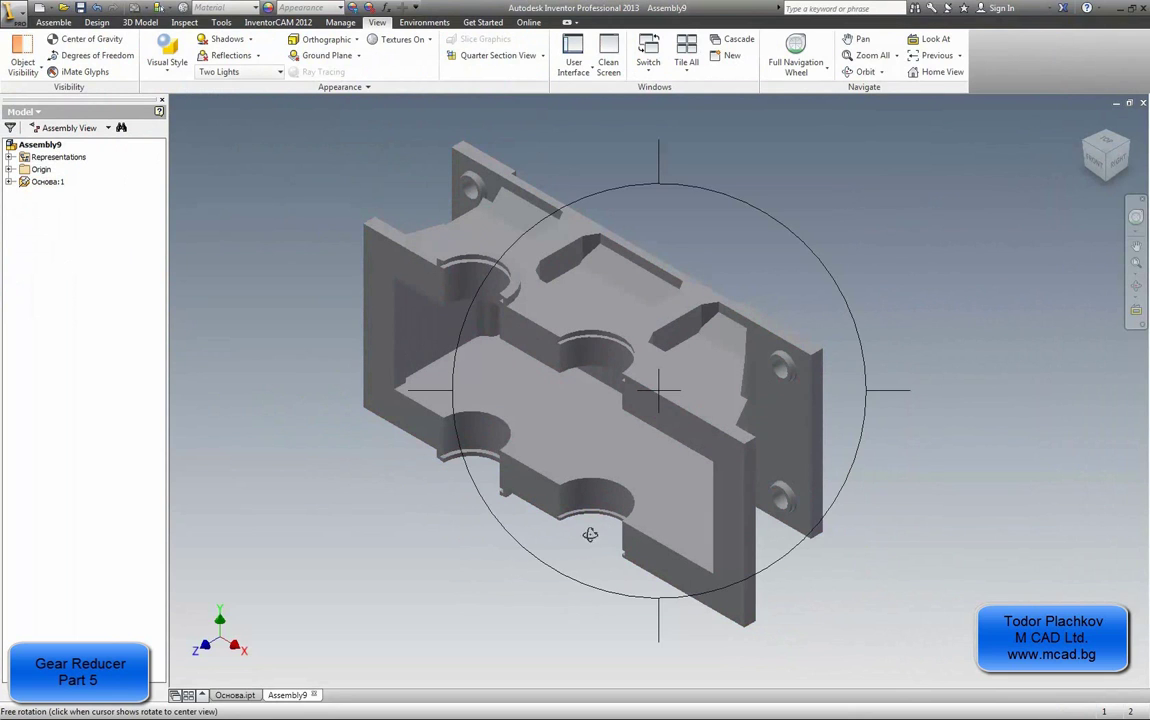
Step: Save the assembly under the file name 123
{"action": "middle_click_drag", "start_coordinate": [590, 534], "coordinate": [745, 392], "text": "shift"}
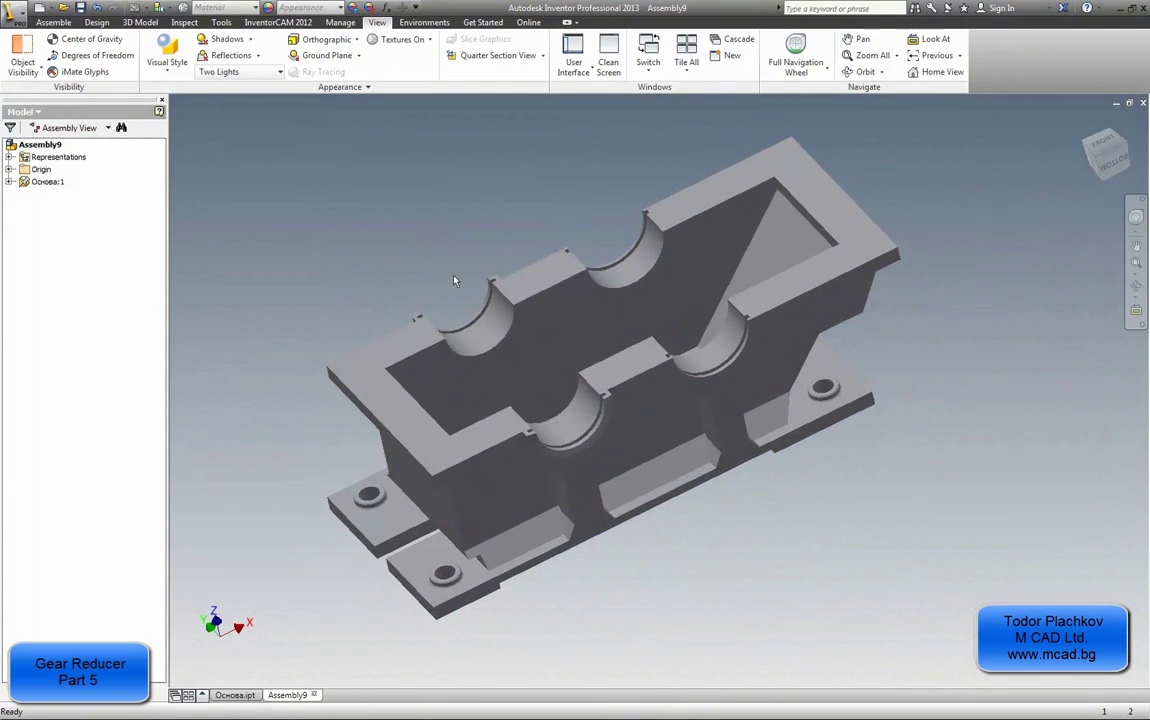
{"action": "middle_click_drag", "start_coordinate": [454, 283], "coordinate": [479, 283]}
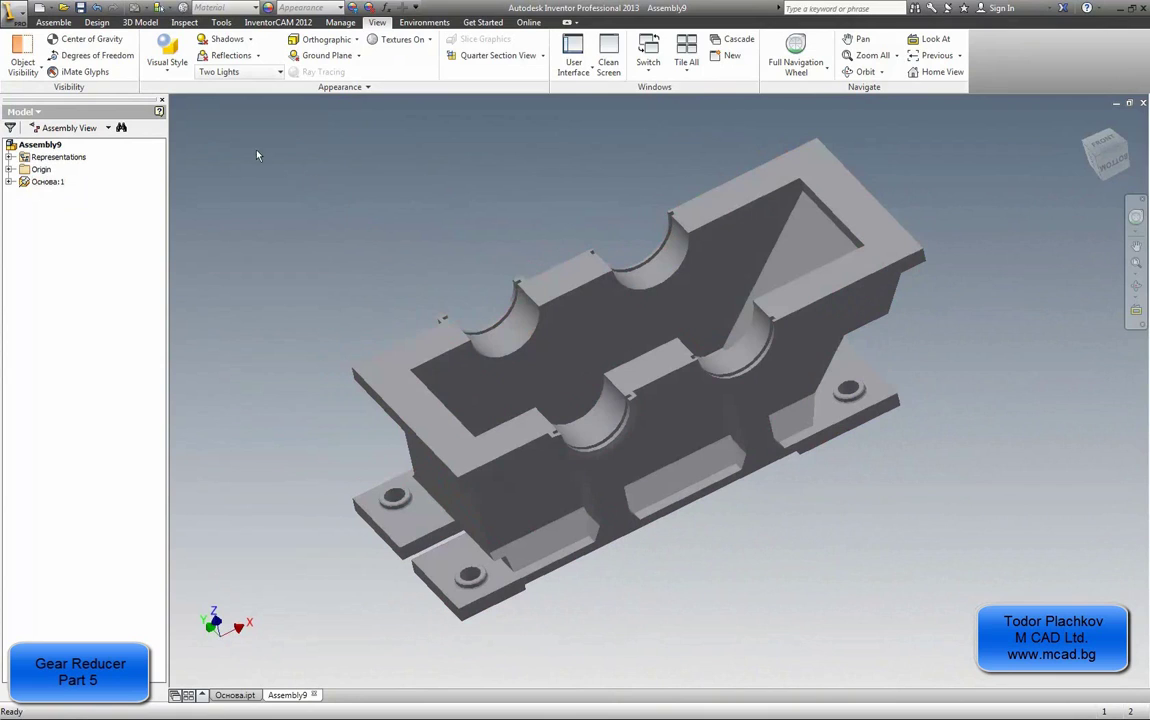
{"action": "left_click", "coordinate": [96, 22]}
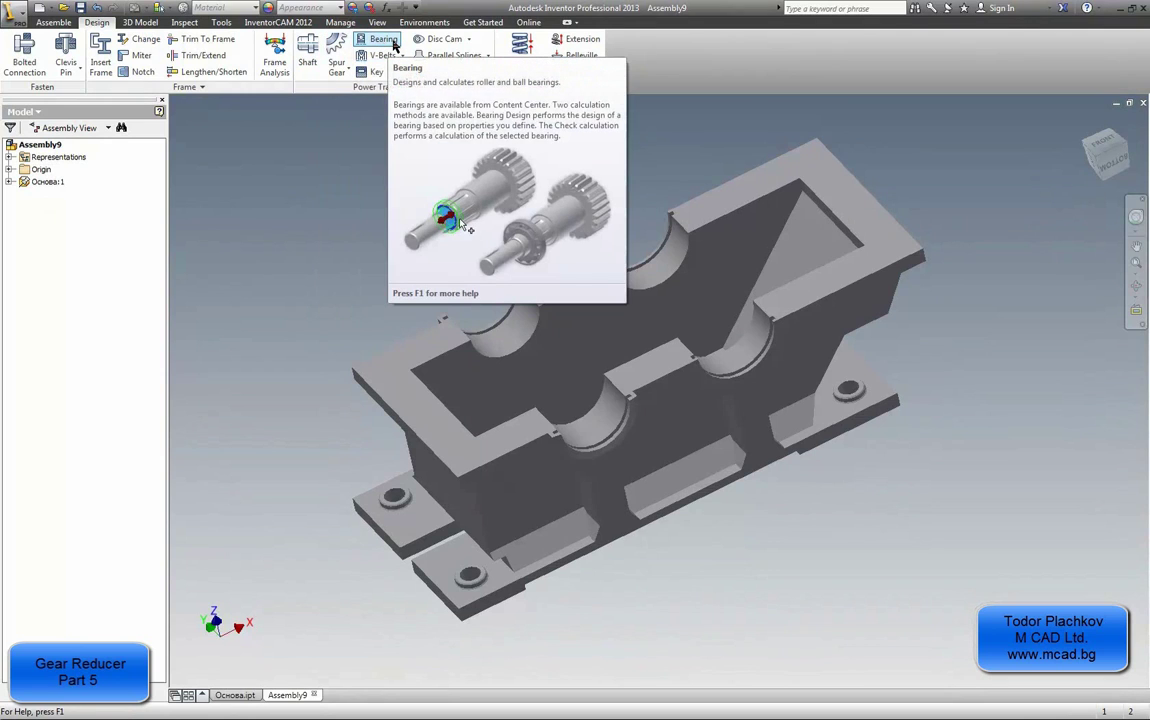
{"action": "left_click", "coordinate": [80, 7]}
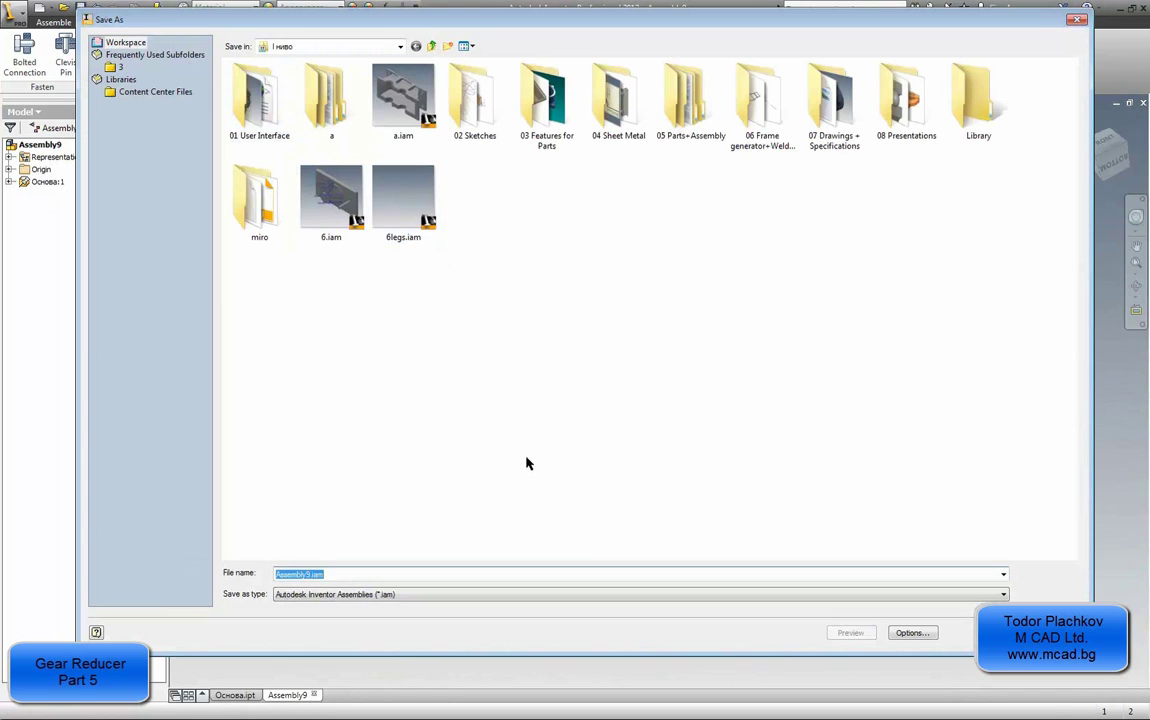
{"action": "type", "text": "123"}
{"action": "left_click", "coordinate": [985, 632]}
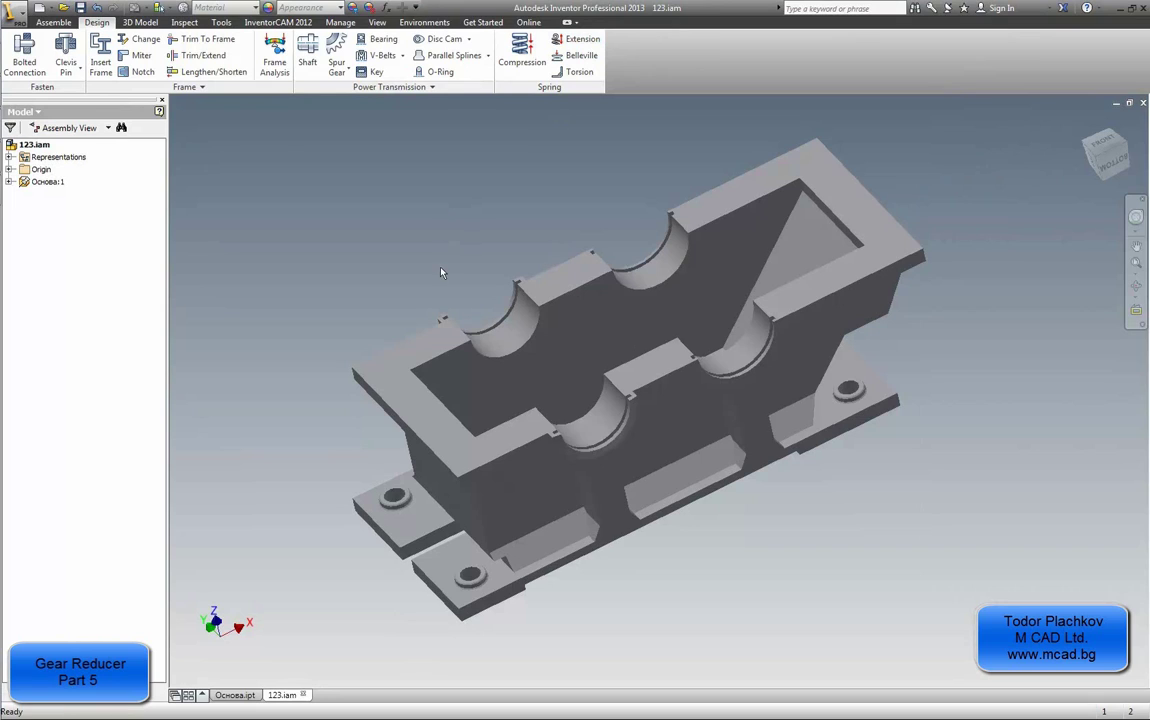
Step: Start the Bearing Generator and use the cylindrical face of the near-side bearing seat closest to the housing's open-slotted end as placement reference
{"action": "left_click", "coordinate": [368, 45]}
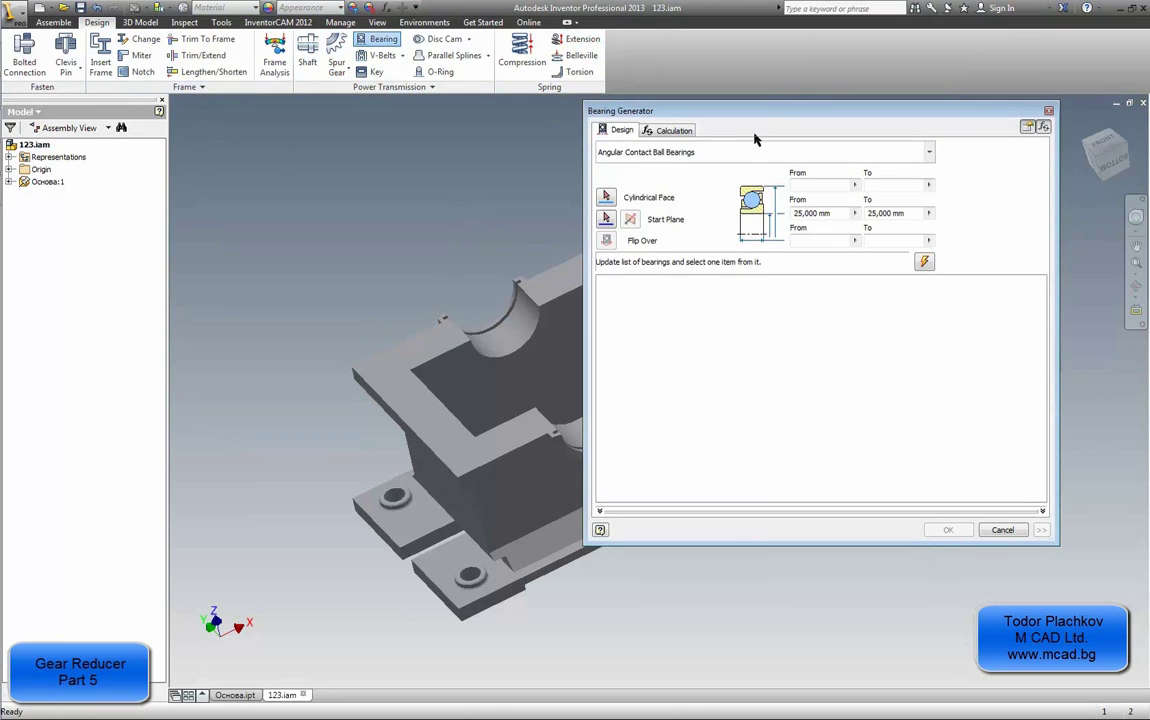
{"action": "left_click_drag", "start_coordinate": [762, 117], "coordinate": [788, 131]}
{"action": "middle_click_drag", "start_coordinate": [457, 298], "coordinate": [321, 295]}
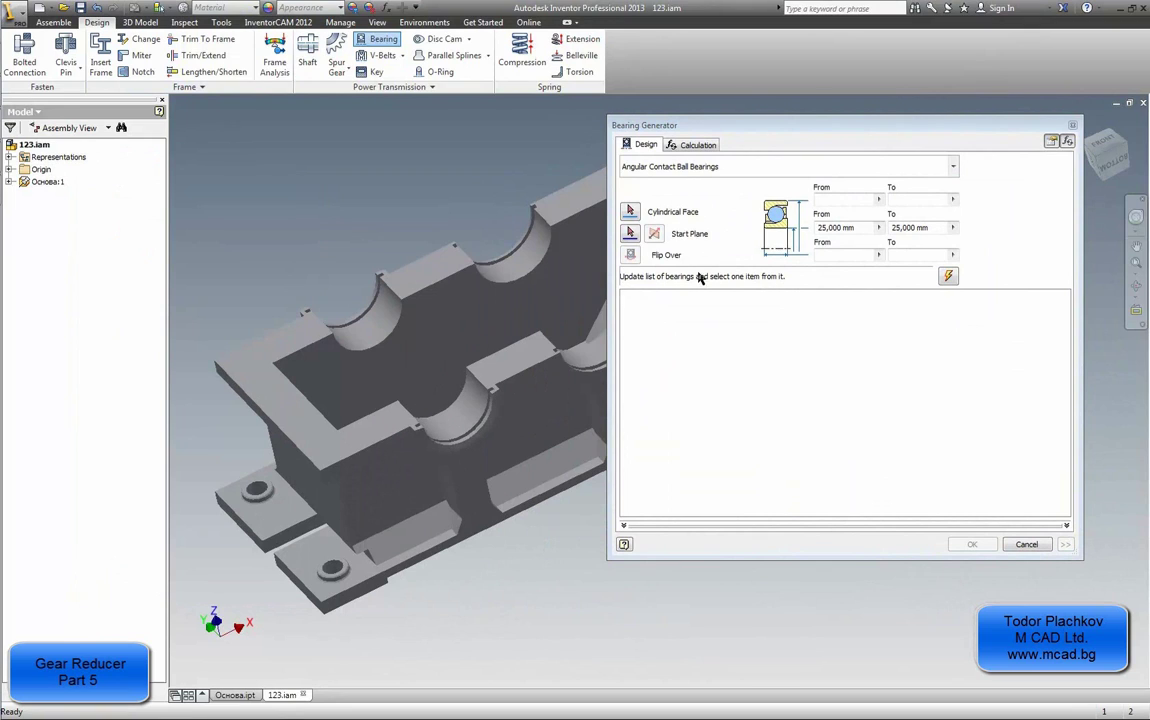
{"action": "left_click", "coordinate": [631, 213]}
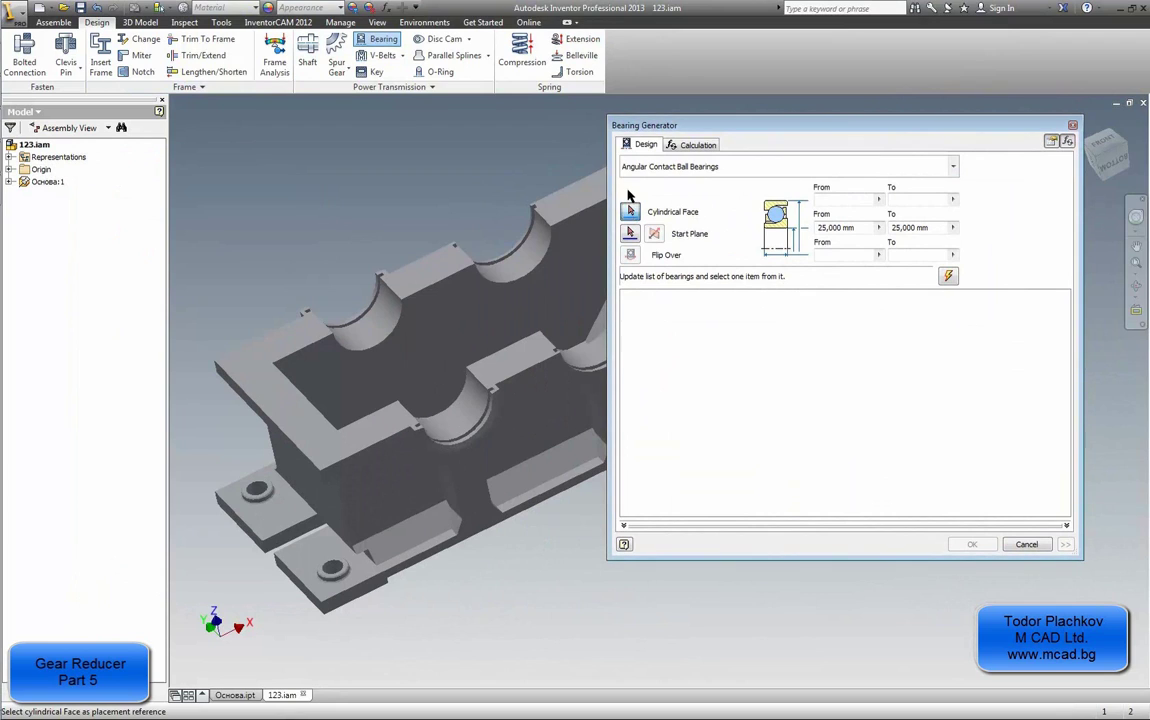
{"action": "left_click", "coordinate": [474, 432]}
{"action": "scroll", "coordinate": [430, 408], "scroll_direction": "up", "scroll_amount": 2}
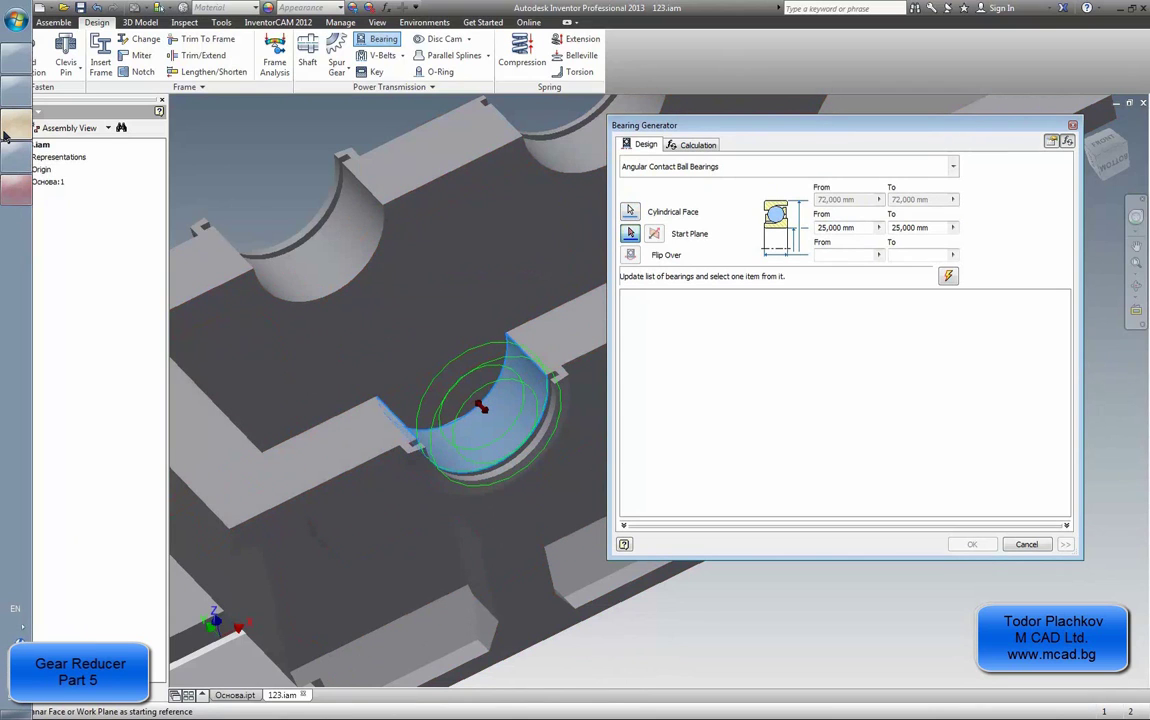
Step: Switch to the AutoCAD drawing Redukto21321r.dwg and examine the diameters of the bearing at the lower end of the pinion shaft
{"action": "mouse_move", "coordinate": [5, 130]}
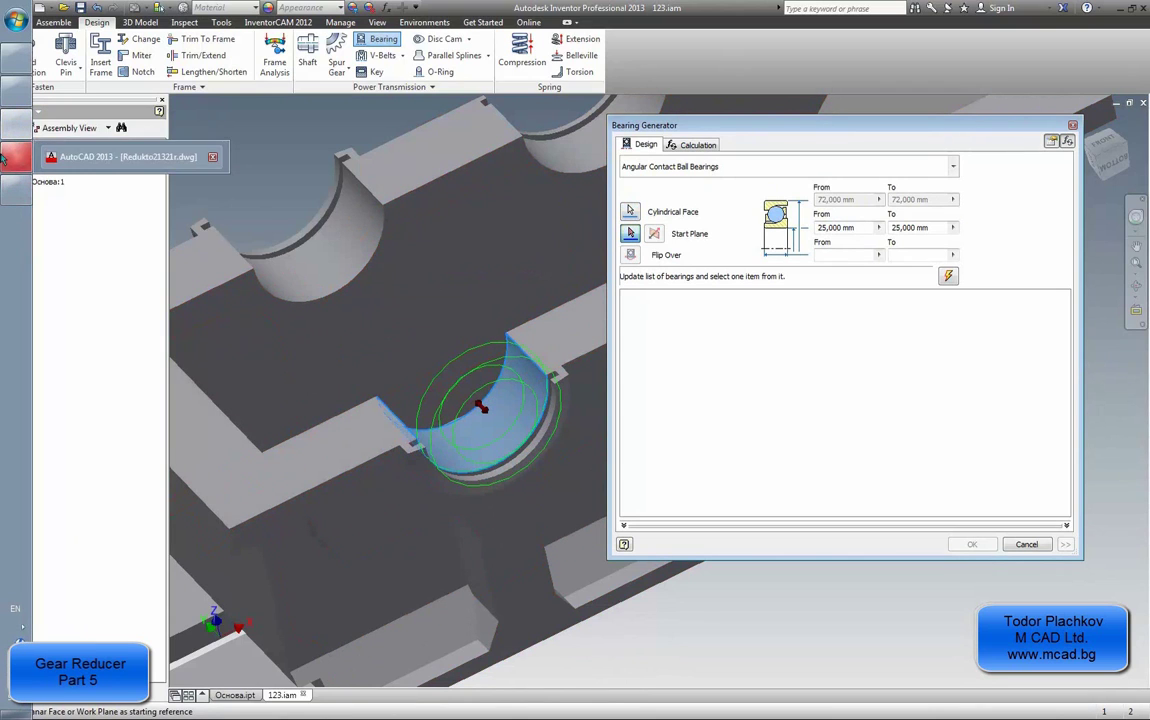
{"action": "left_click", "coordinate": [3, 158]}
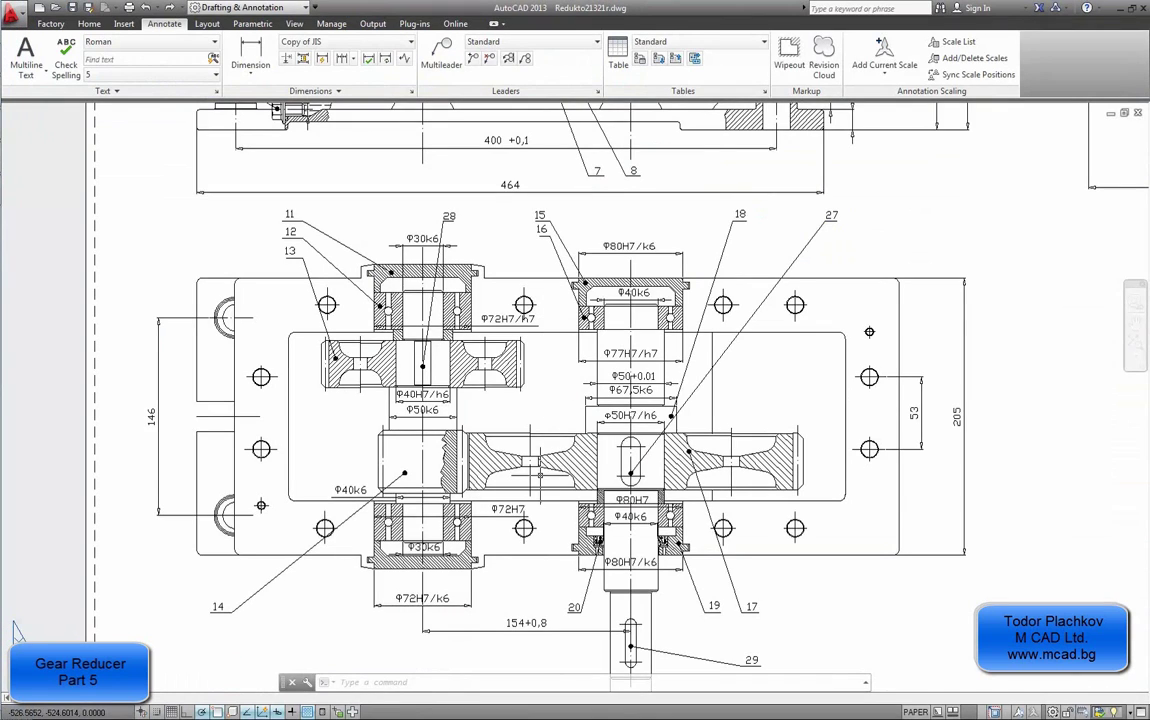
{"action": "middle_click_drag", "start_coordinate": [470, 420], "coordinate": [470, 358]}
{"action": "scroll", "coordinate": [420, 426], "scroll_direction": "up", "scroll_amount": 2}
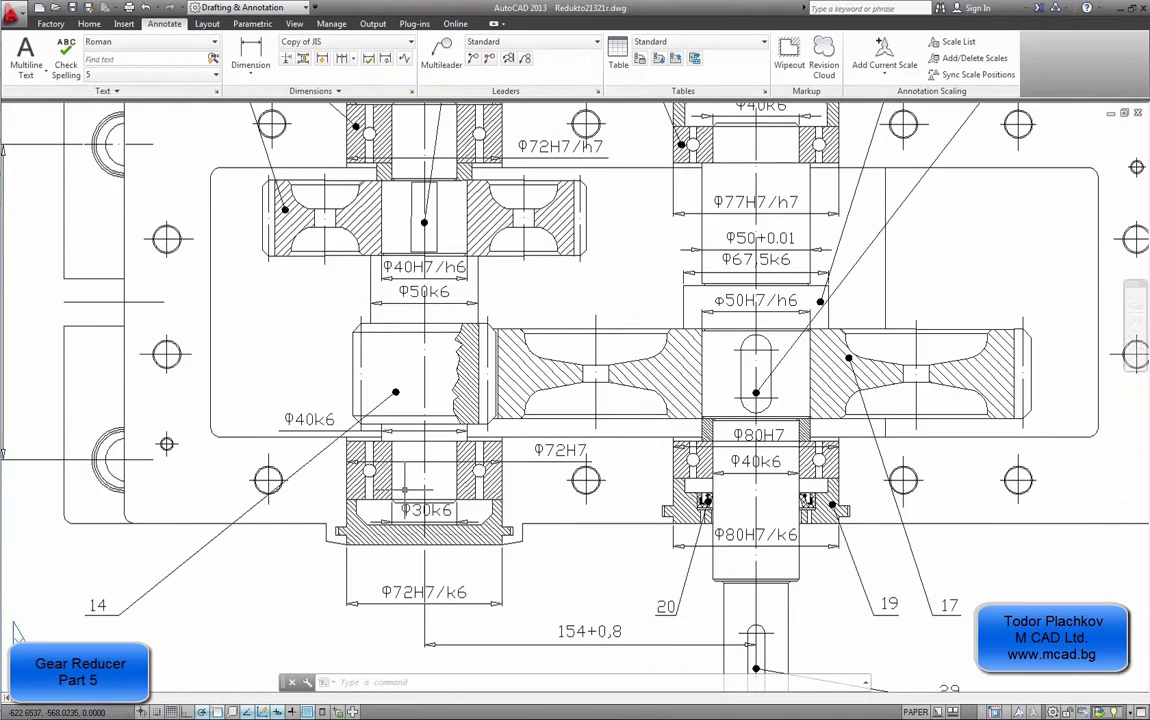
{"action": "scroll", "coordinate": [403, 490], "scroll_direction": "up", "scroll_amount": 4}
{"action": "scroll", "coordinate": [290, 400], "scroll_direction": "down", "scroll_amount": 6}
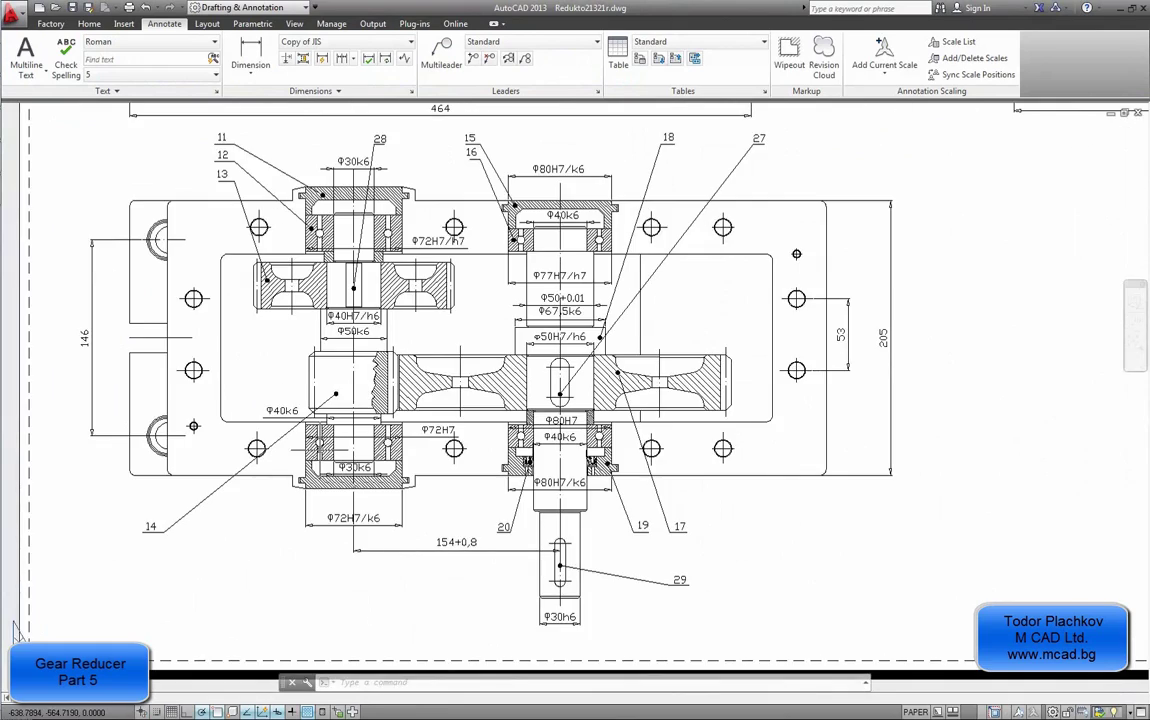
{"action": "mouse_move", "coordinate": [287, 410]}
{"action": "middle_mouse_down"}
{"action": "mouse_move", "coordinate": [407, 492]}
{"action": "mouse_move", "coordinate": [407, 431]}
{"action": "mouse_move", "coordinate": [335, 388]}
{"action": "middle_mouse_up"}
{"action": "scroll", "coordinate": [407, 431], "scroll_direction": "up", "scroll_amount": 2}
{"action": "scroll", "coordinate": [386, 467], "scroll_direction": "up", "scroll_amount": 2}
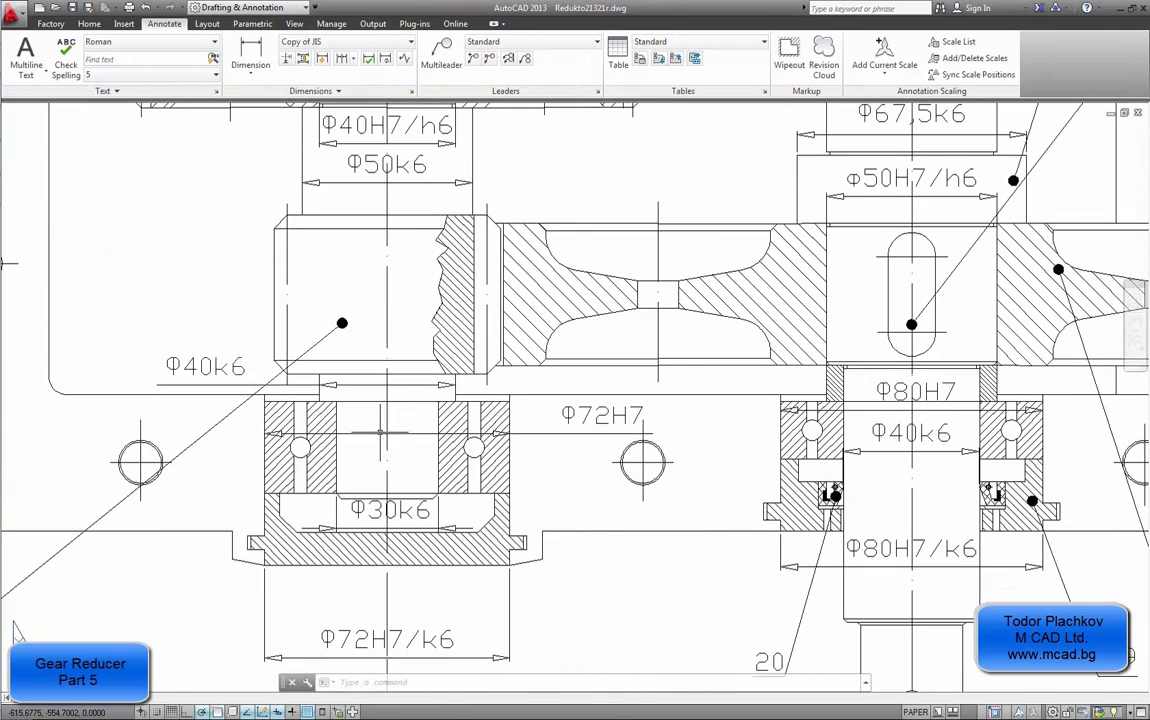
Step: Measure the bearing's width with a temporary linear dimension between the inner ring's two end corners
{"action": "left_click", "coordinate": [250, 58]}
{"action": "scroll", "coordinate": [350, 390], "scroll_direction": "up", "scroll_amount": 2}
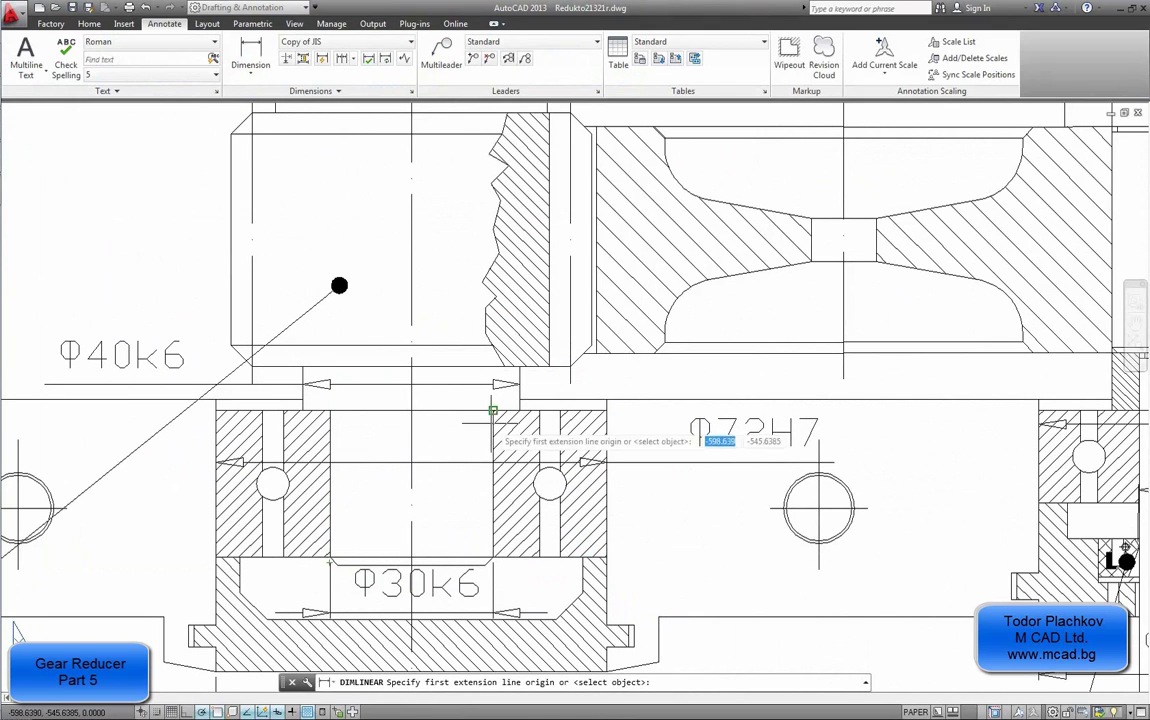
{"action": "left_click", "coordinate": [328, 410]}
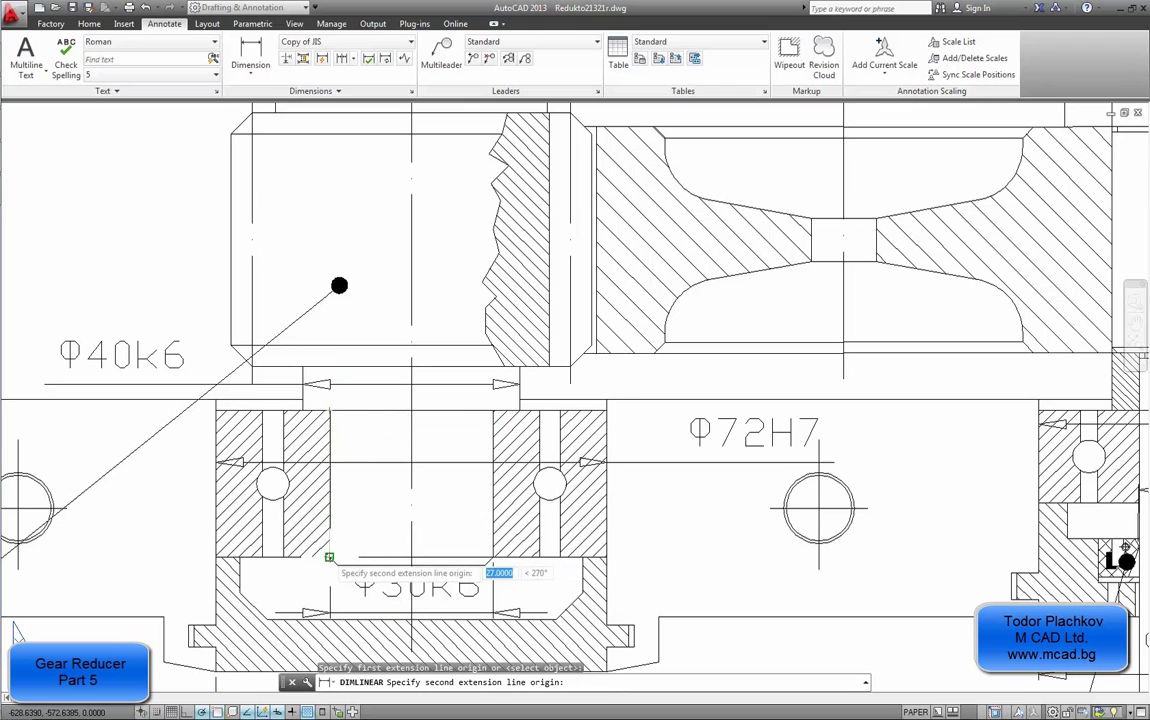
{"action": "left_click", "coordinate": [329, 557]}
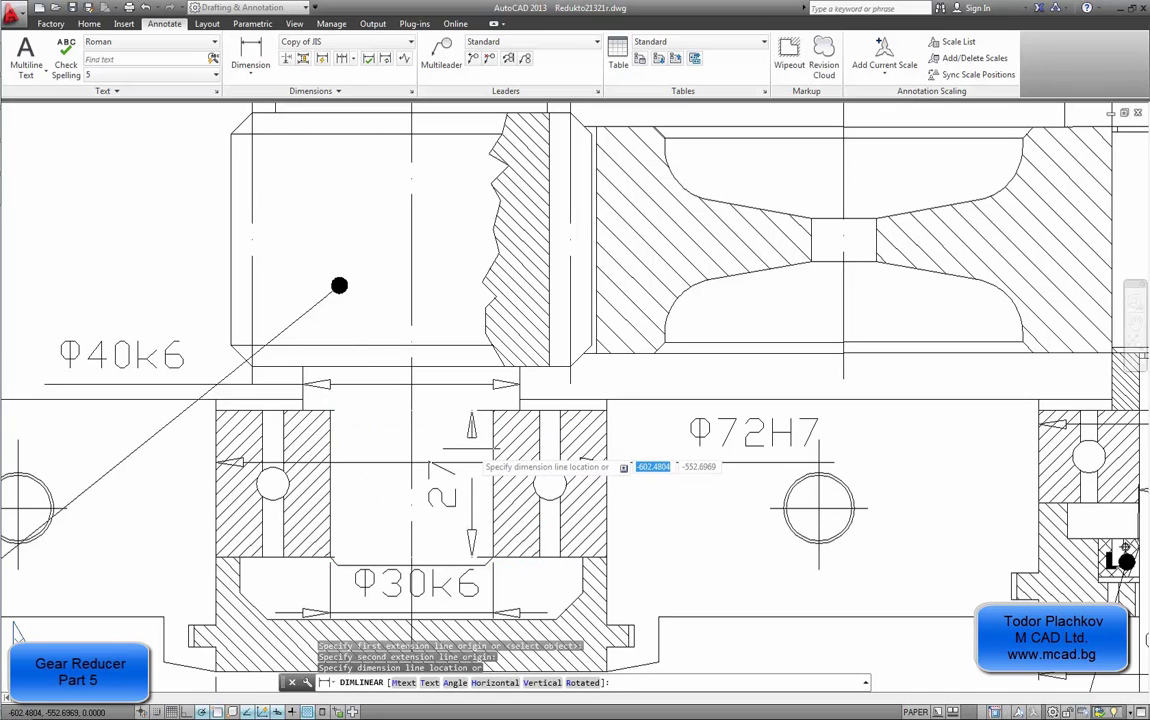
{"action": "key", "text": "Escape"}
Step: Switch back to Inventor and set the bearing's inside diameter range to 30 mm and its width to 27 mm
{"action": "mouse_move", "coordinate": [22, 95]}
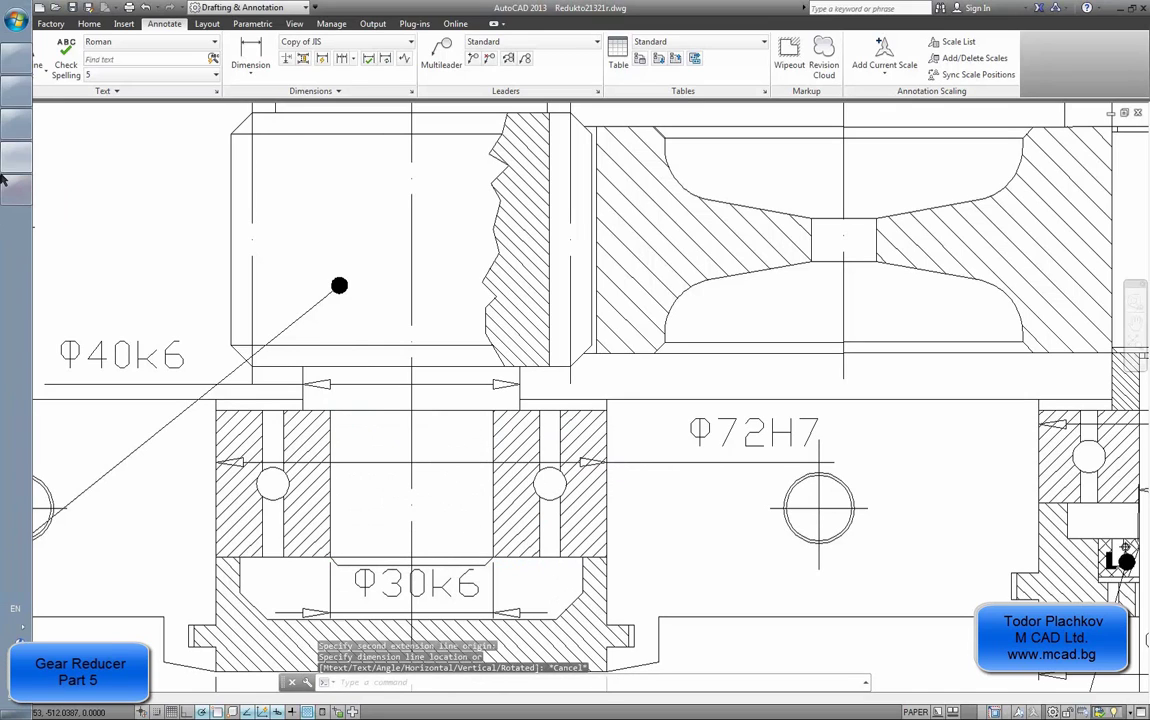
{"action": "left_click", "coordinate": [16, 102]}
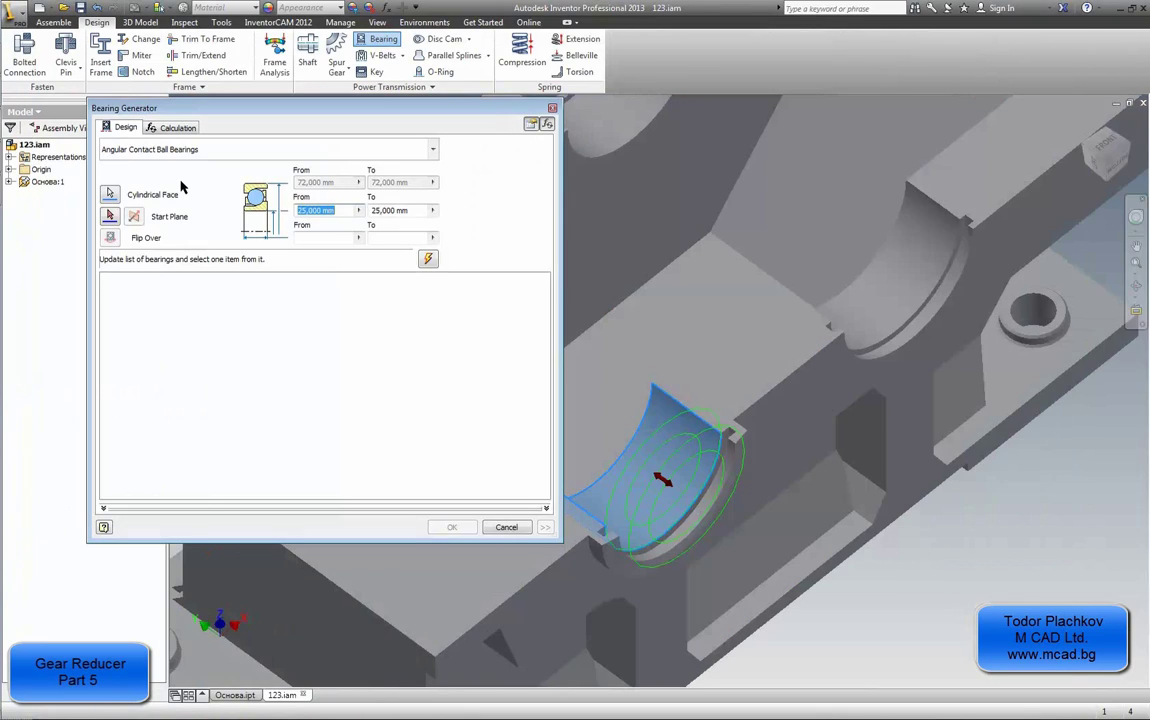
{"action": "type", "text": "30"}
{"action": "double_click", "coordinate": [410, 210]}
{"action": "type", "text": "0"}
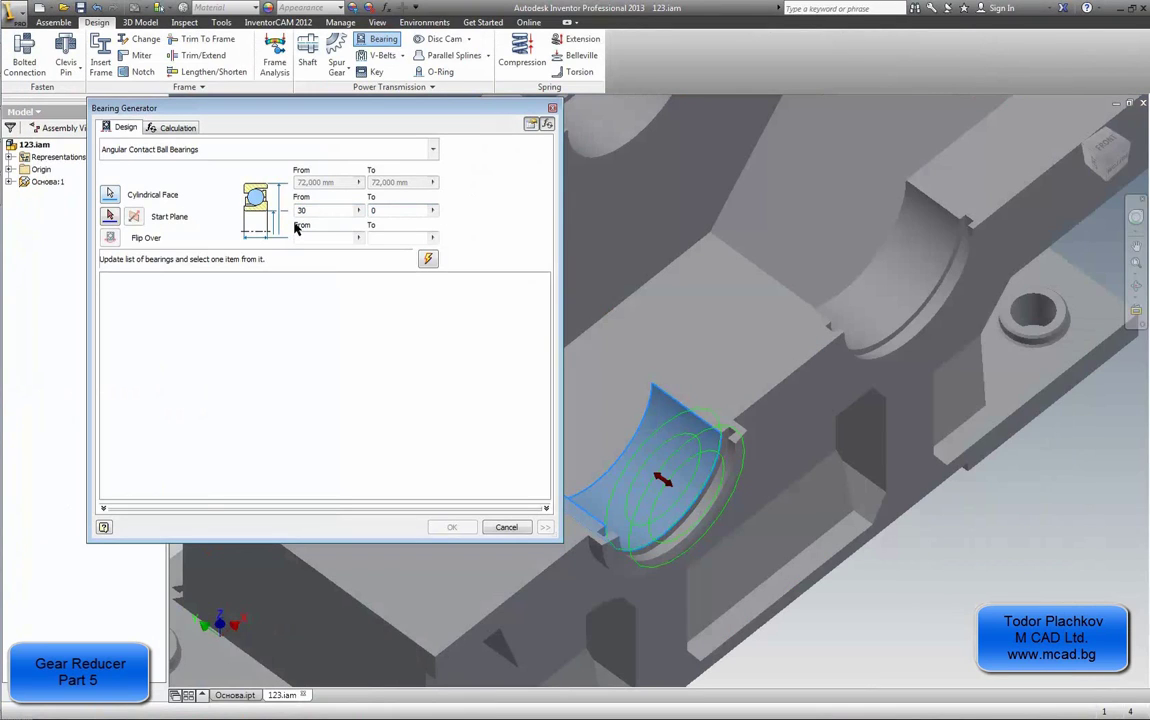
{"action": "left_click", "coordinate": [324, 236]}
{"action": "type", "text": "27"}
Step: Search all ball bearing categories and select the DIN 625 SKF bearing with two RS1 seals, designation 62306-2RS1
{"action": "left_click", "coordinate": [433, 149]}
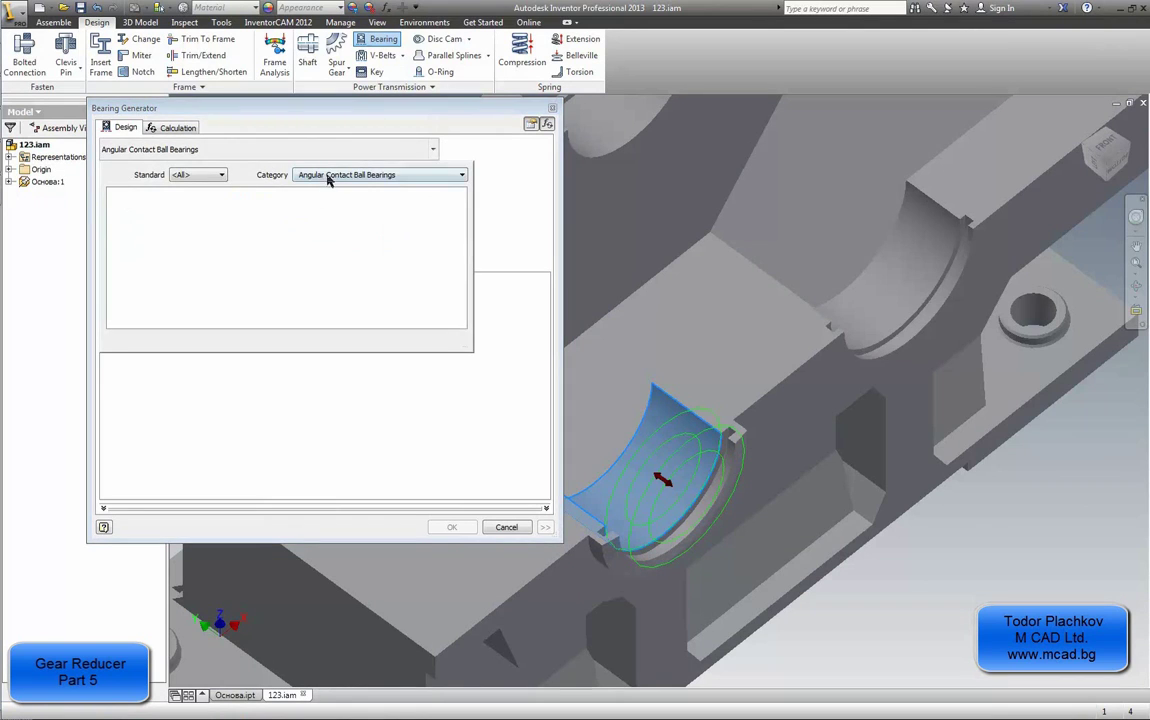
{"action": "left_click", "coordinate": [328, 177]}
{"action": "left_click", "coordinate": [295, 189]}
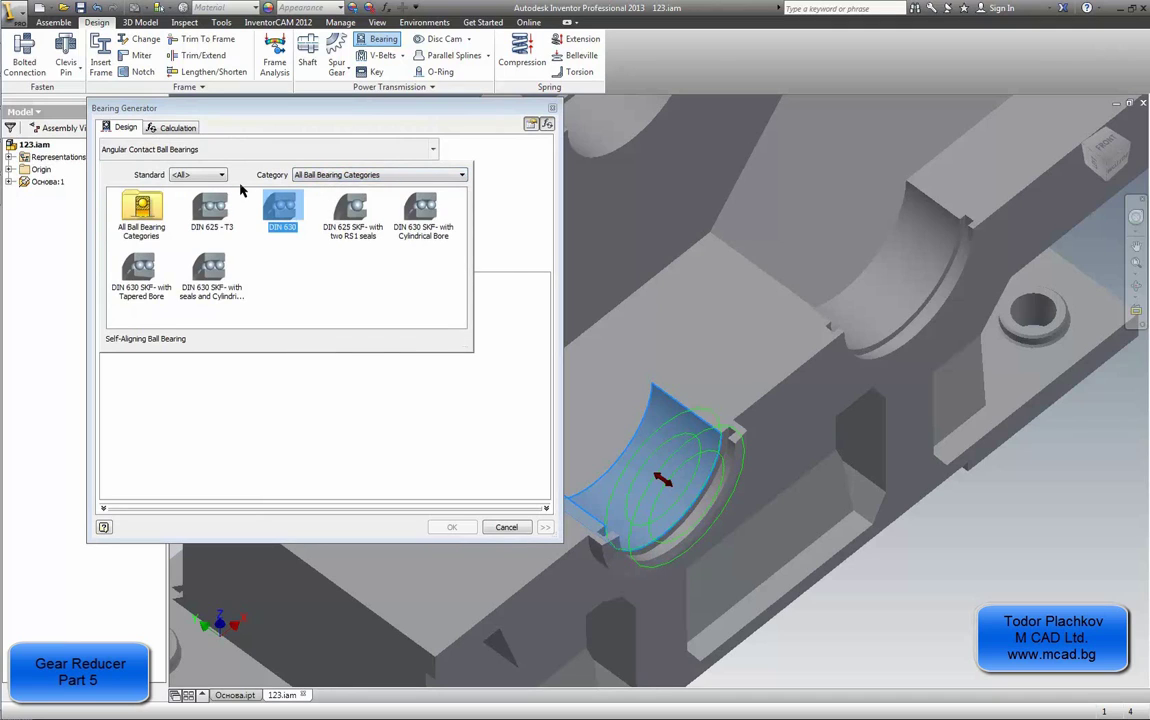
{"action": "left_click", "coordinate": [140, 210]}
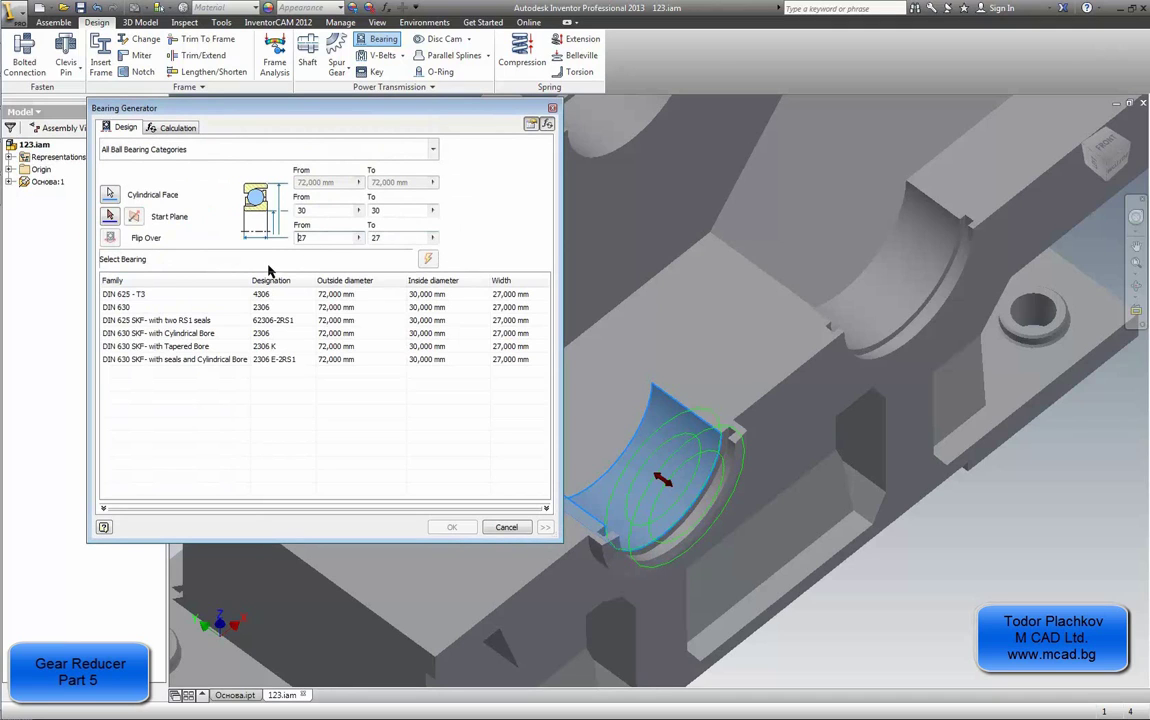
{"action": "left_click", "coordinate": [216, 321]}
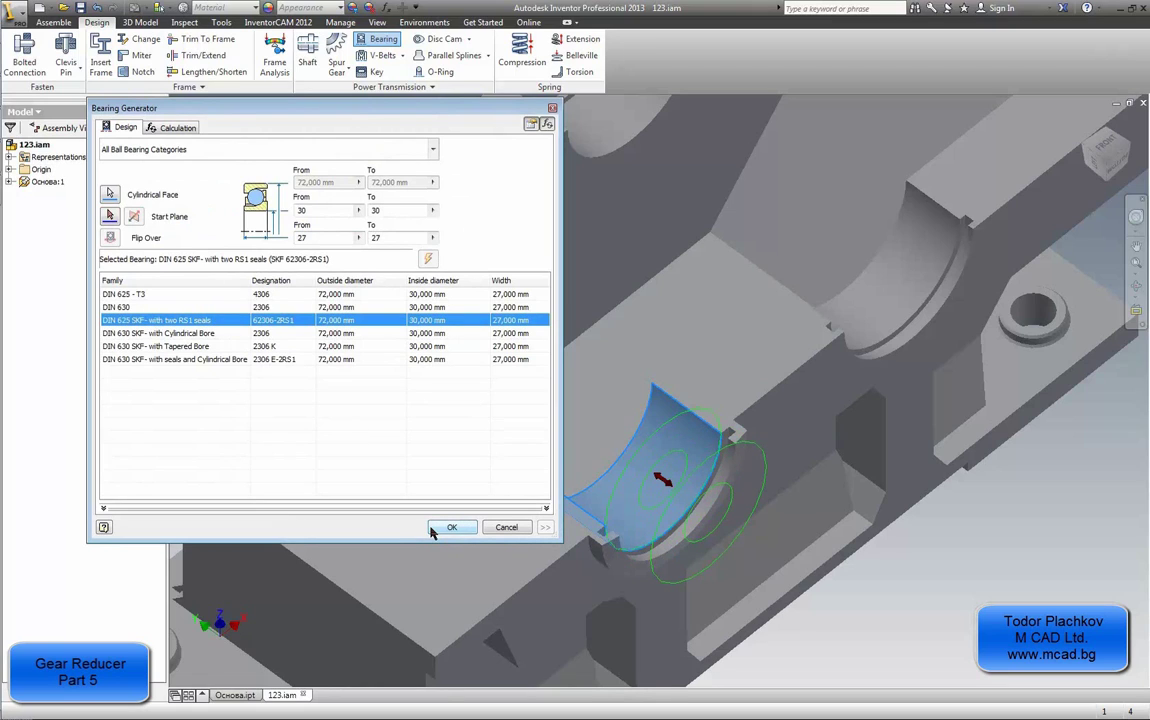
Step: Generate the selected bearing in the housing's near seat, accepting the proposed file name
{"action": "left_click", "coordinate": [433, 530]}
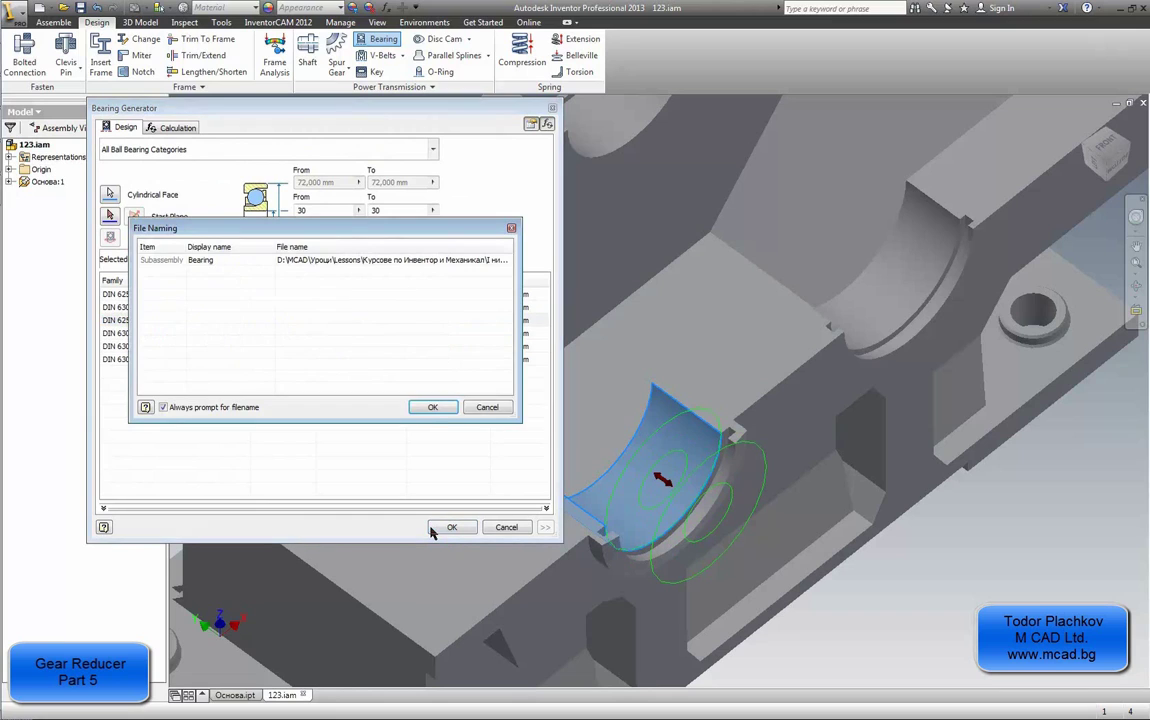
{"action": "left_click", "coordinate": [432, 408]}
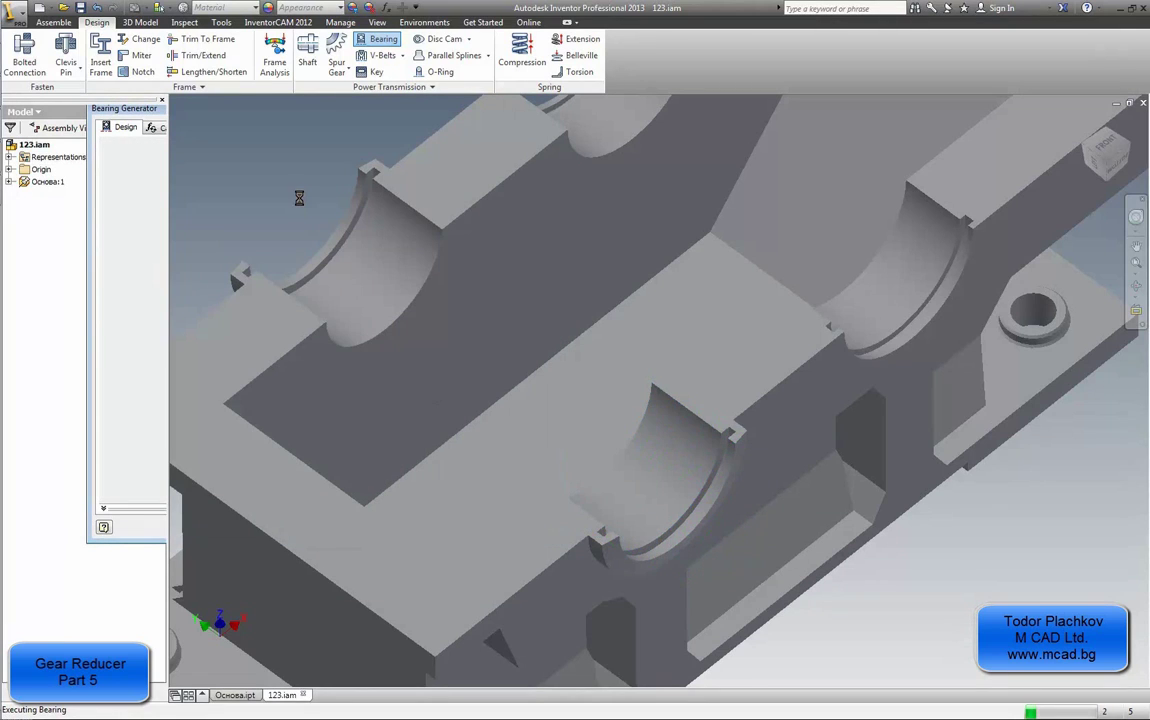
{"action": "left_click_drag", "start_coordinate": [540, 348], "coordinate": [610, 430]}
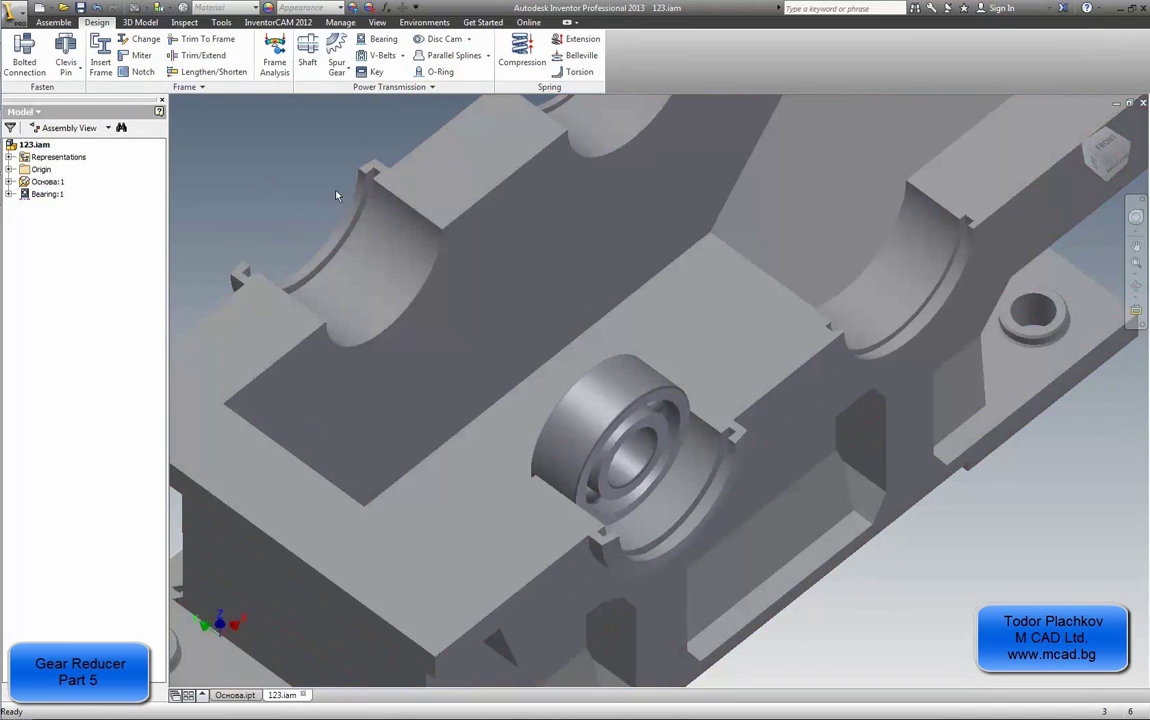
Step: Start a second bearing on the opposite seat's cylindrical face, with a 30 mm inside diameter and 27 mm width
{"action": "key", "text": "Return"}
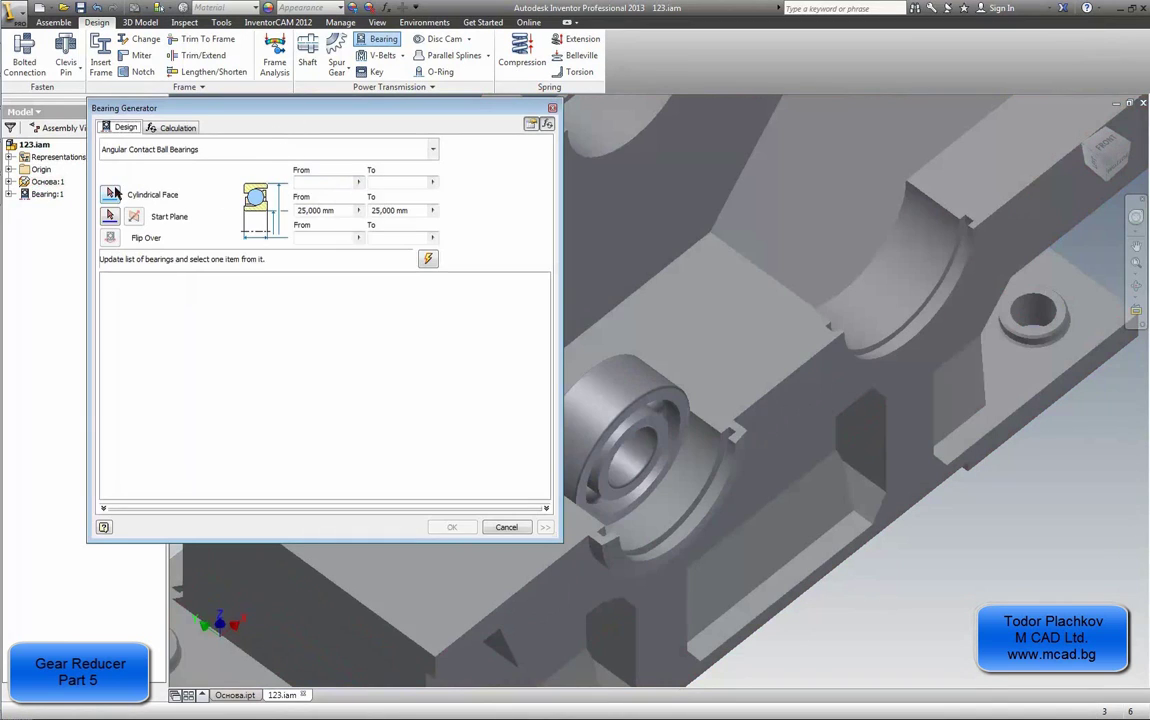
{"action": "left_click_drag", "start_coordinate": [140, 108], "coordinate": [181, 259]}
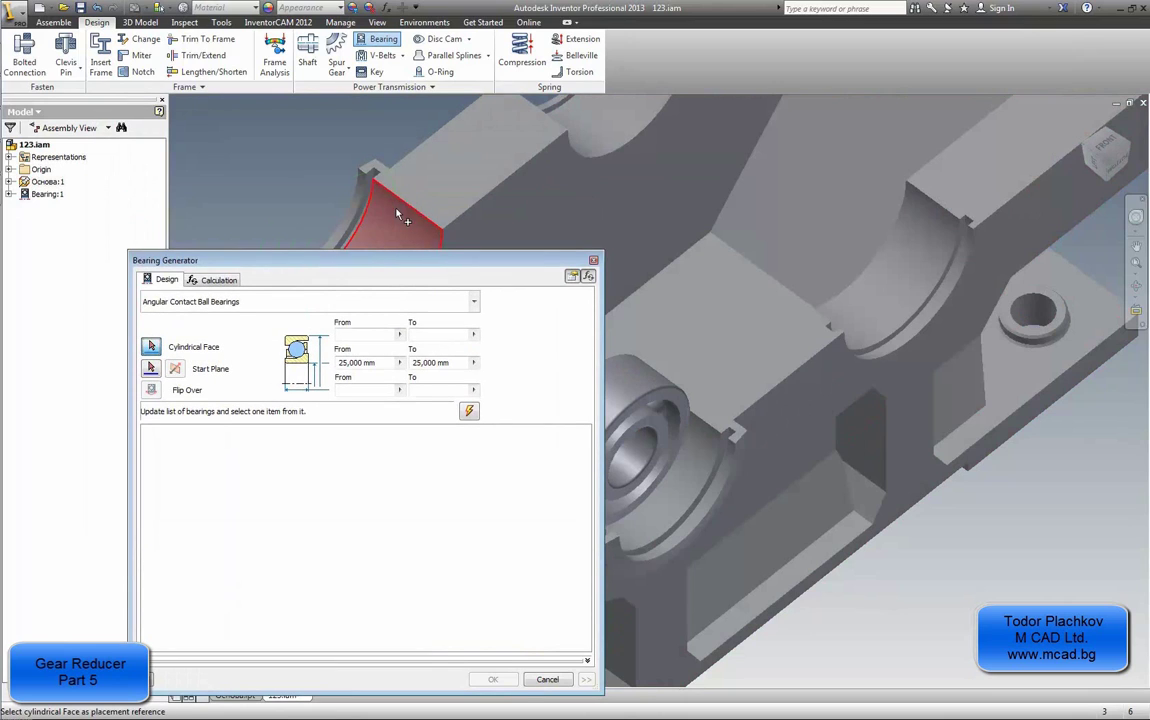
{"action": "left_click", "coordinate": [398, 216]}
{"action": "double_click", "coordinate": [372, 363]}
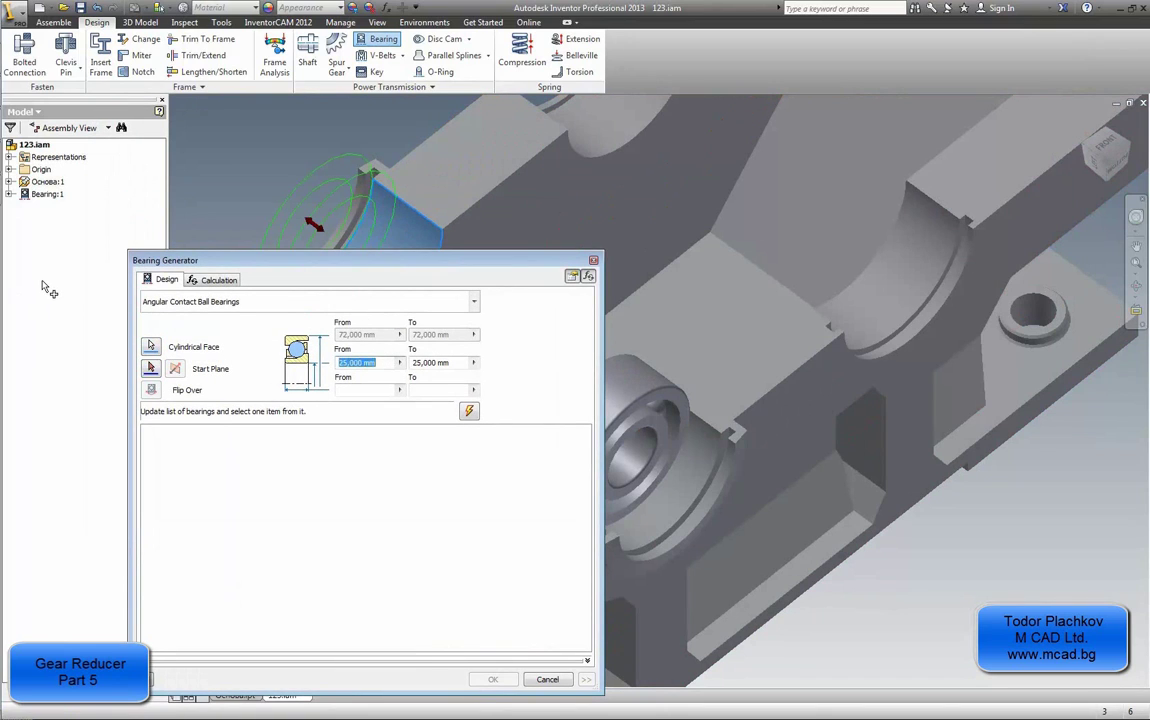
{"action": "type", "text": "30"}
{"action": "key", "text": "Tab"}
{"action": "key", "text": "Delete"}
{"action": "left_click", "coordinate": [349, 390]}
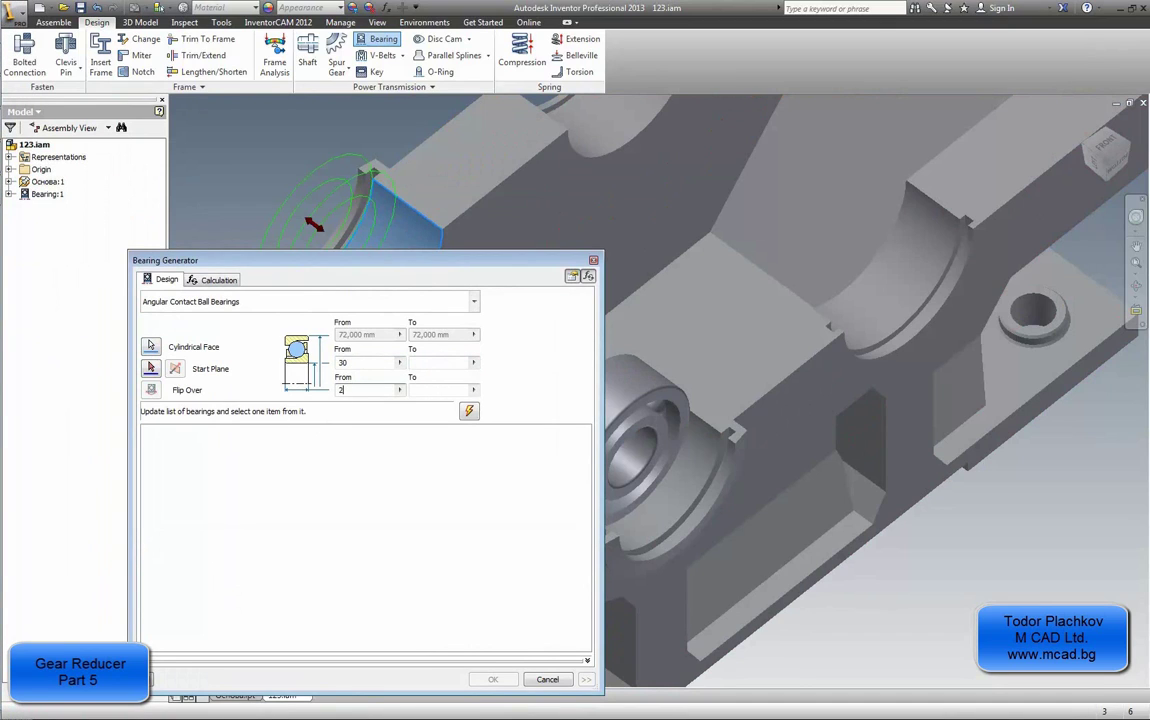
Step: Search all ball bearing categories and choose the DIN 625 SKF bearing 62306-2RS1 with two RS1 seals for the opposite seat
{"action": "left_click", "coordinate": [476, 302]}
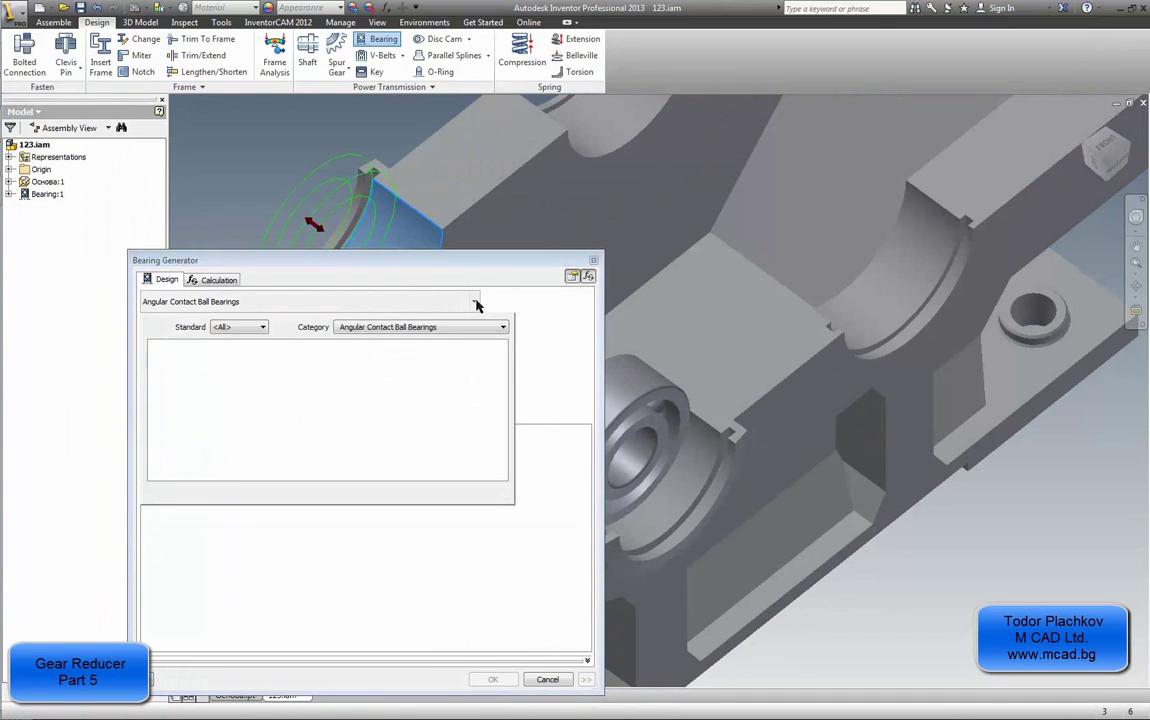
{"action": "left_click", "coordinate": [389, 331]}
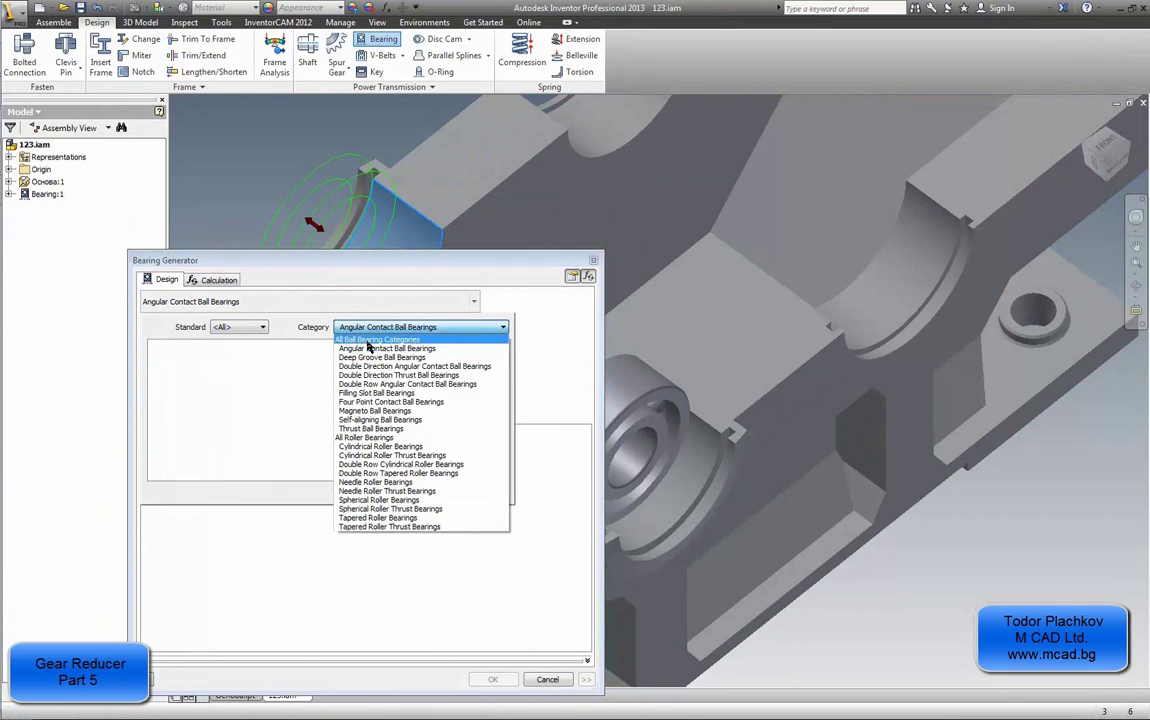
{"action": "left_click", "coordinate": [333, 336]}
{"action": "left_click", "coordinate": [183, 362]}
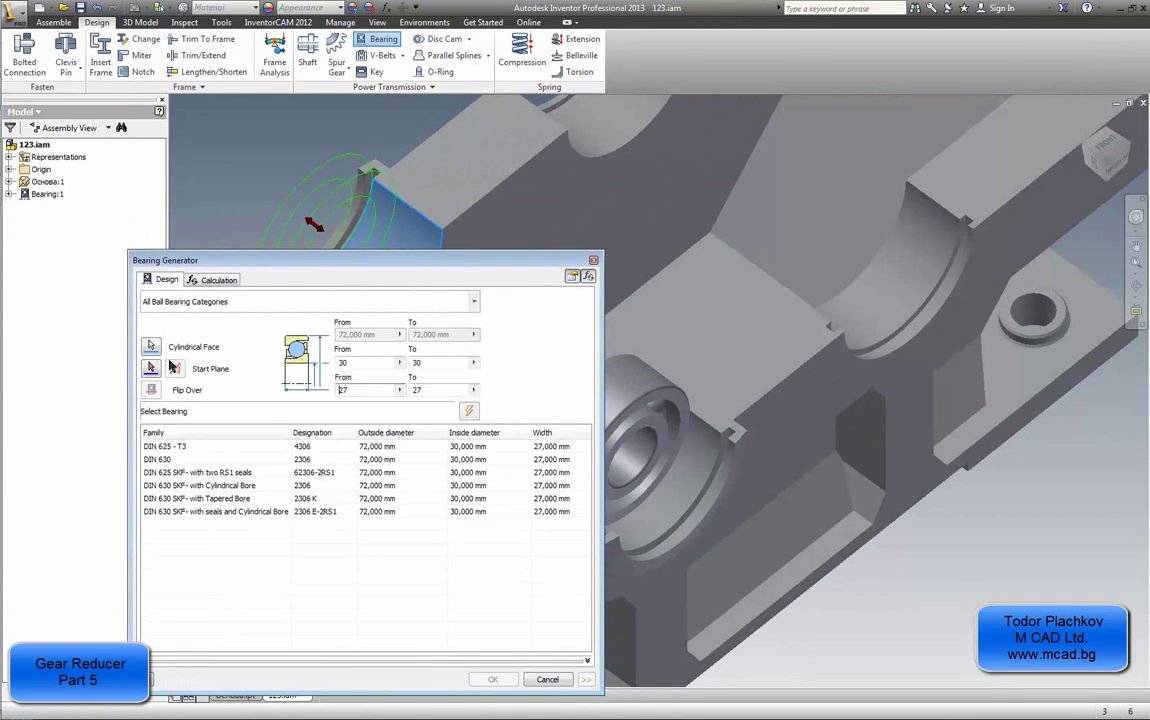
{"action": "left_click", "coordinate": [238, 474]}
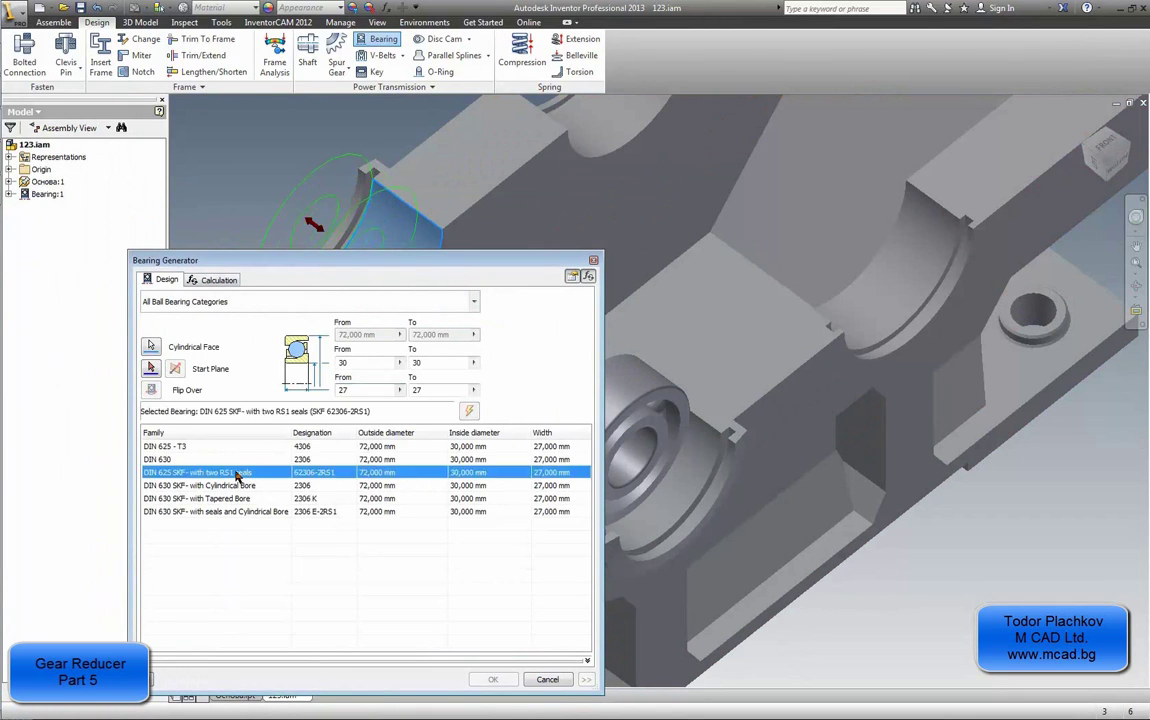
Step: Generate the second bearing under the proposed file name and slide it outward along its seat
{"action": "left_click", "coordinate": [494, 679]}
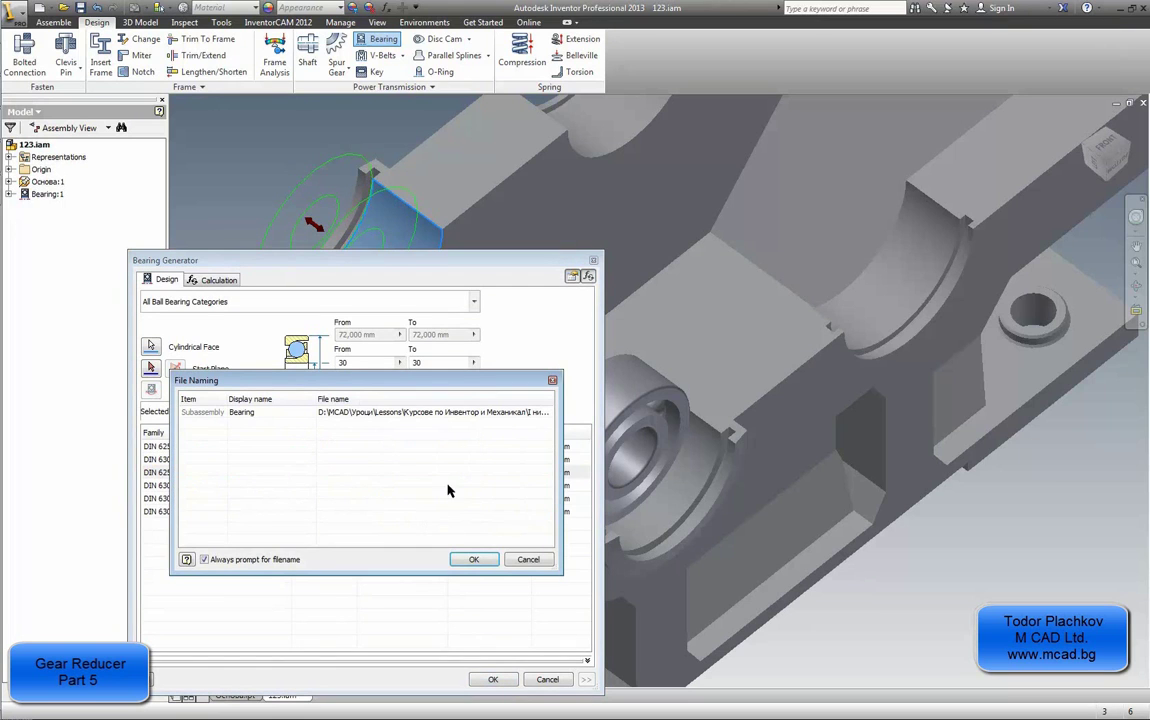
{"action": "left_click", "coordinate": [474, 560]}
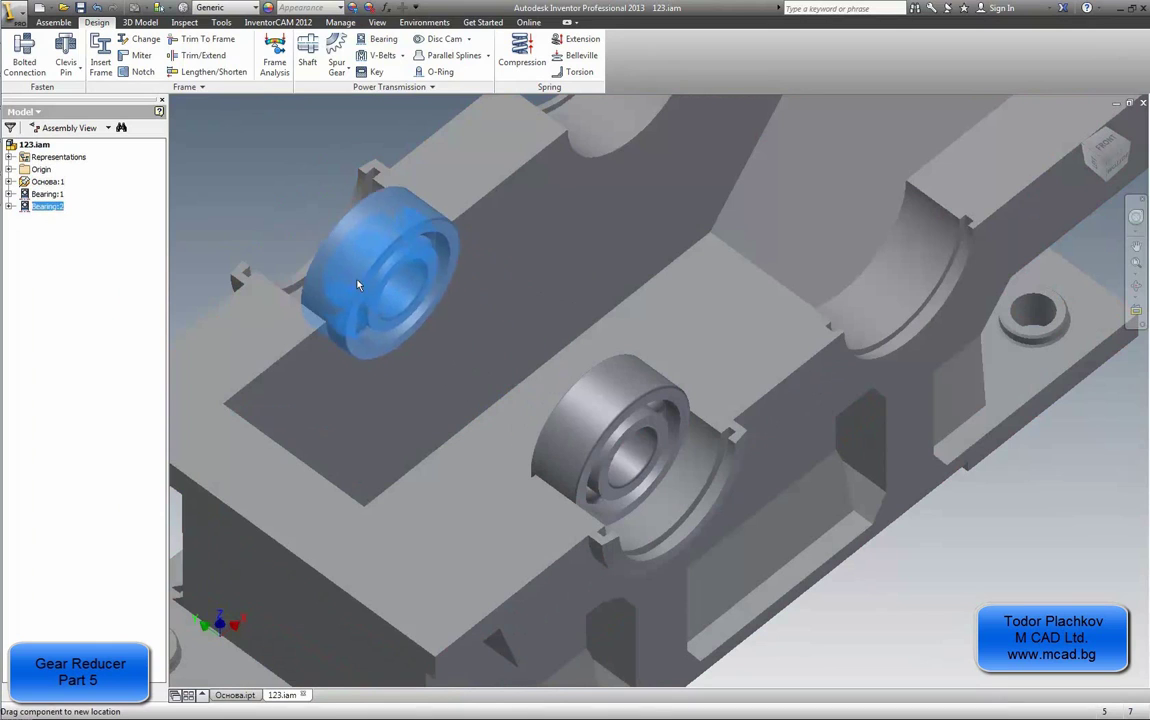
{"action": "left_click", "coordinate": [335, 175]}
{"action": "left_click", "coordinate": [258, 151]}
Step: Switch to the AutoCAD drawing Redukto21321r.dwg and measure the lower bearing's setback from the housing's inner wall with a temporary linear dimension
{"action": "mouse_move", "coordinate": [4, 100]}
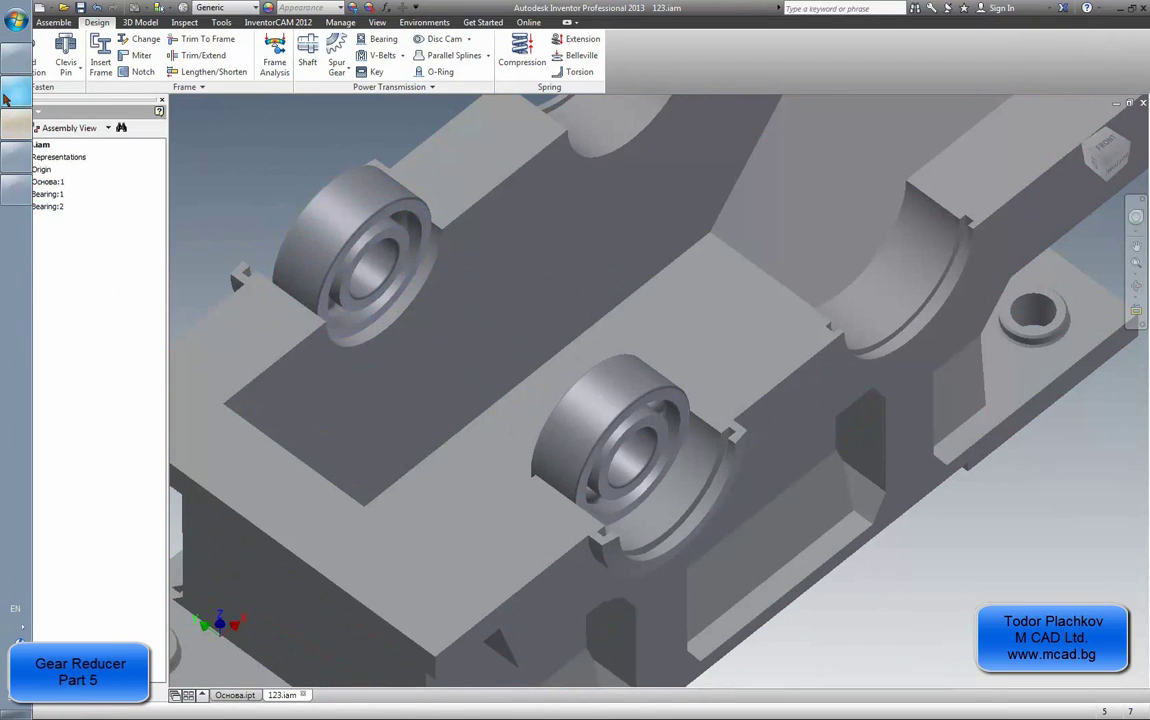
{"action": "left_click", "coordinate": [14, 150]}
{"action": "middle_click_drag", "start_coordinate": [466, 449], "coordinate": [494, 337]}
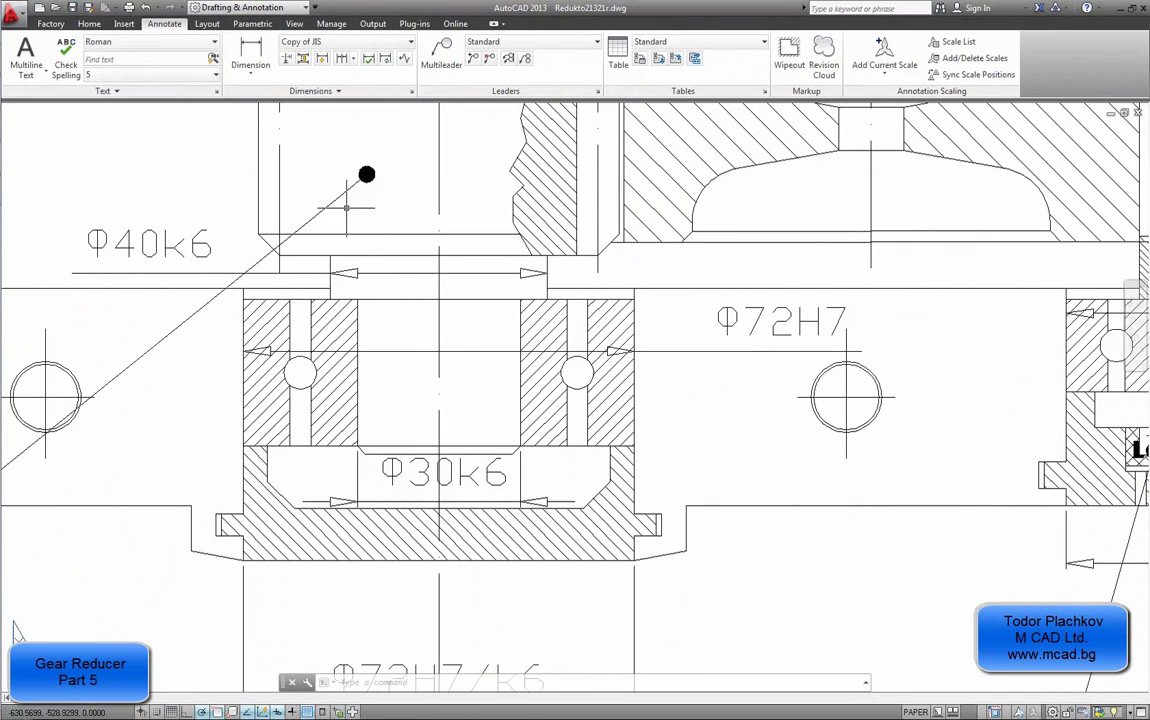
{"action": "left_click", "coordinate": [250, 52]}
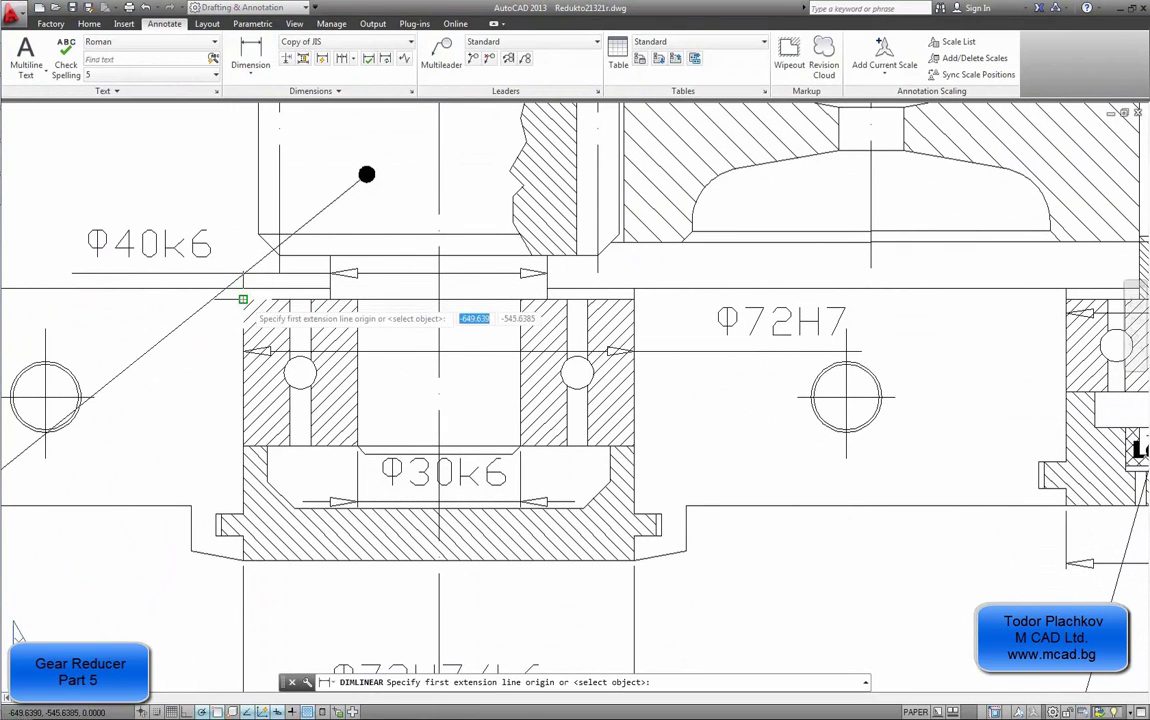
{"action": "left_click", "coordinate": [243, 288]}
{"action": "left_click", "coordinate": [243, 298]}
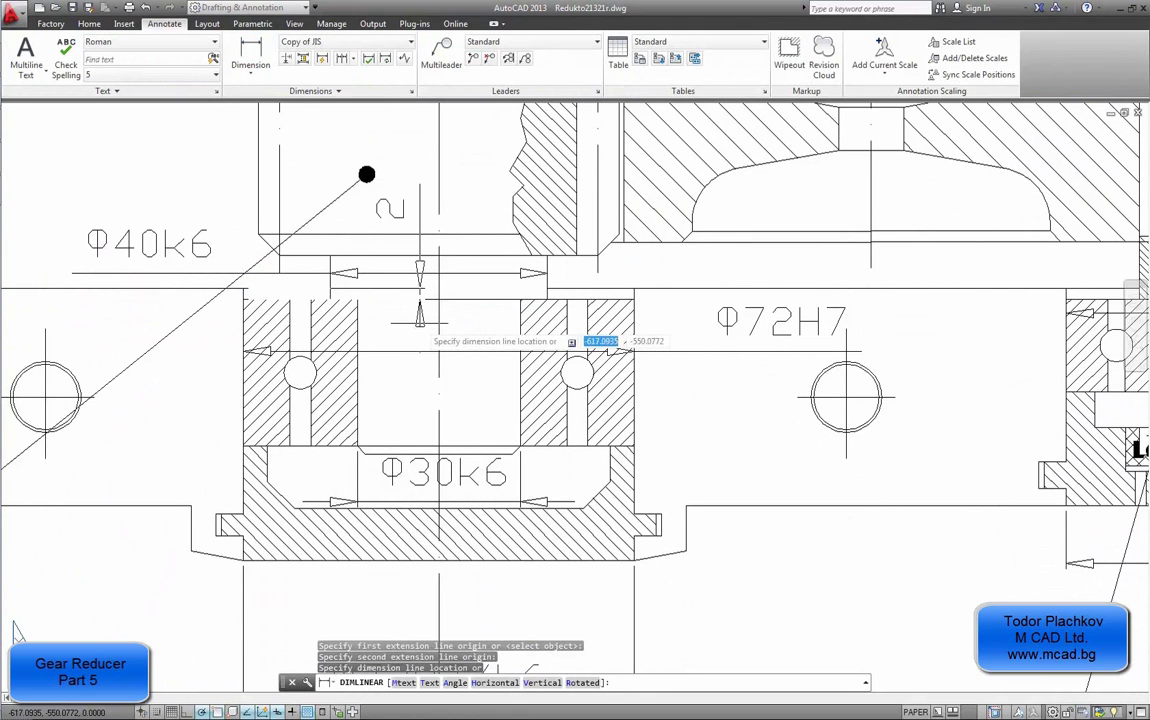
{"action": "key", "text": "Escape"}
Step: Measure the setback of the same shaft's upper bearing from the housing's inner wall with a temporary linear dimension
{"action": "scroll", "coordinate": [420, 321], "scroll_direction": "down", "scroll_amount": 4}
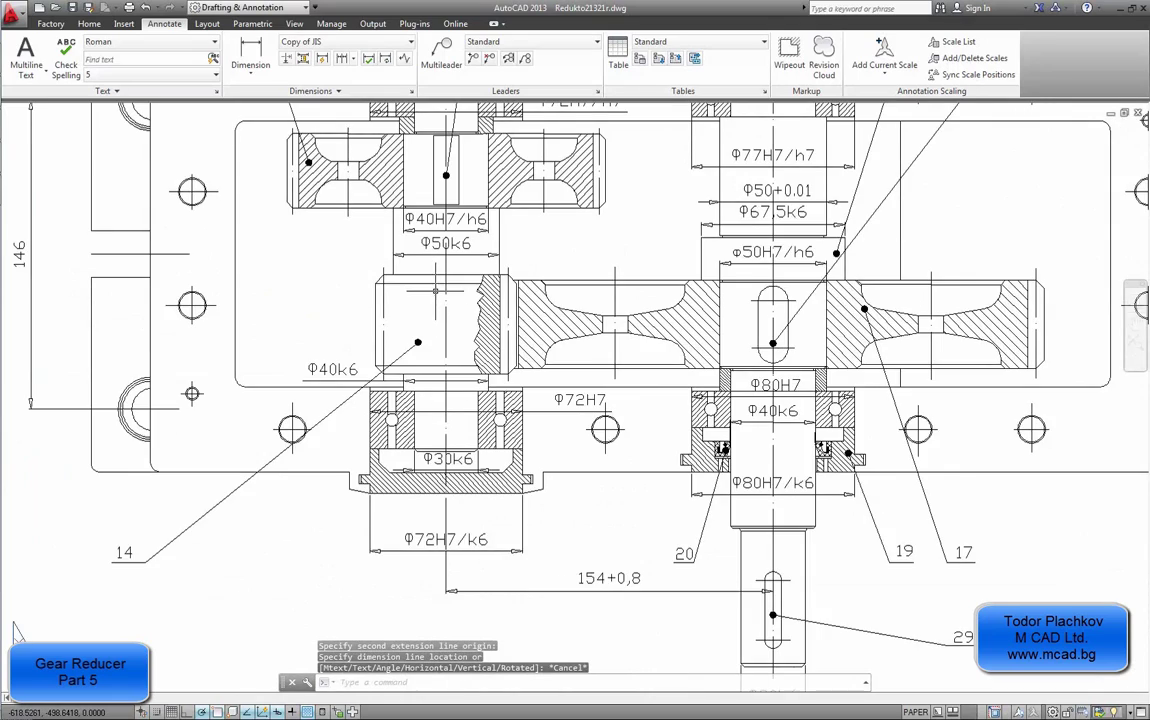
{"action": "mouse_move", "coordinate": [435, 290]}
{"action": "middle_mouse_down"}
{"action": "mouse_move", "coordinate": [439, 372]}
{"action": "mouse_move", "coordinate": [427, 374]}
{"action": "middle_mouse_up"}
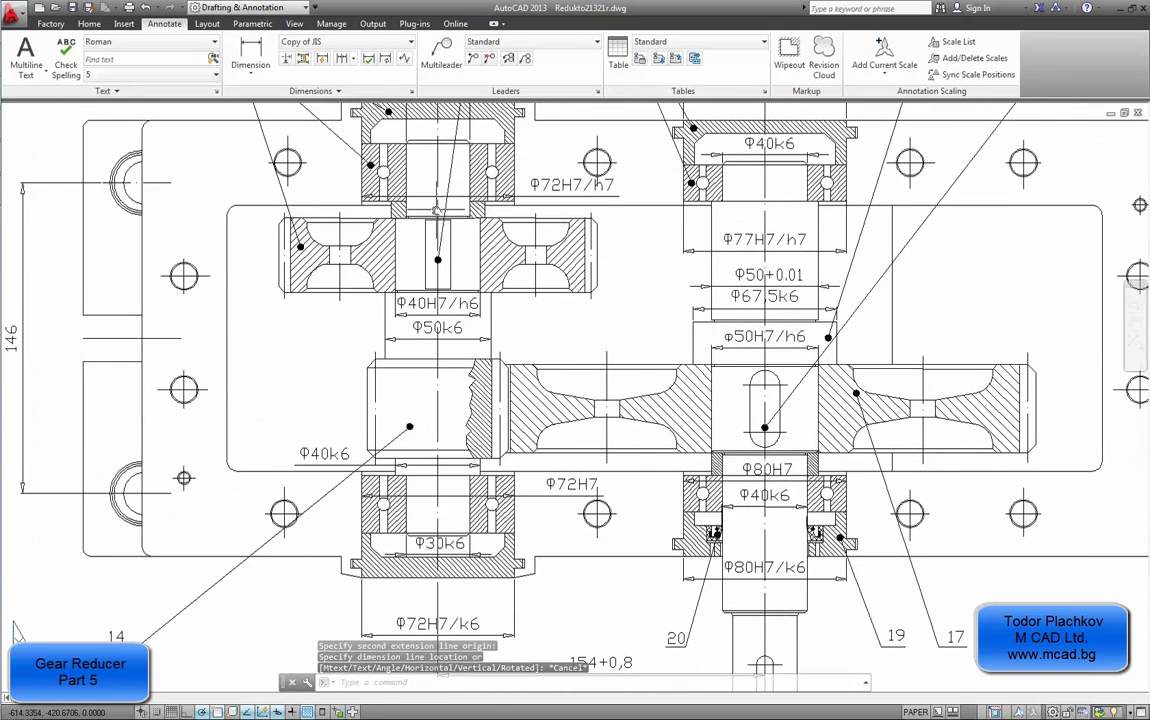
{"action": "scroll", "coordinate": [437, 210], "scroll_direction": "up", "scroll_amount": 6}
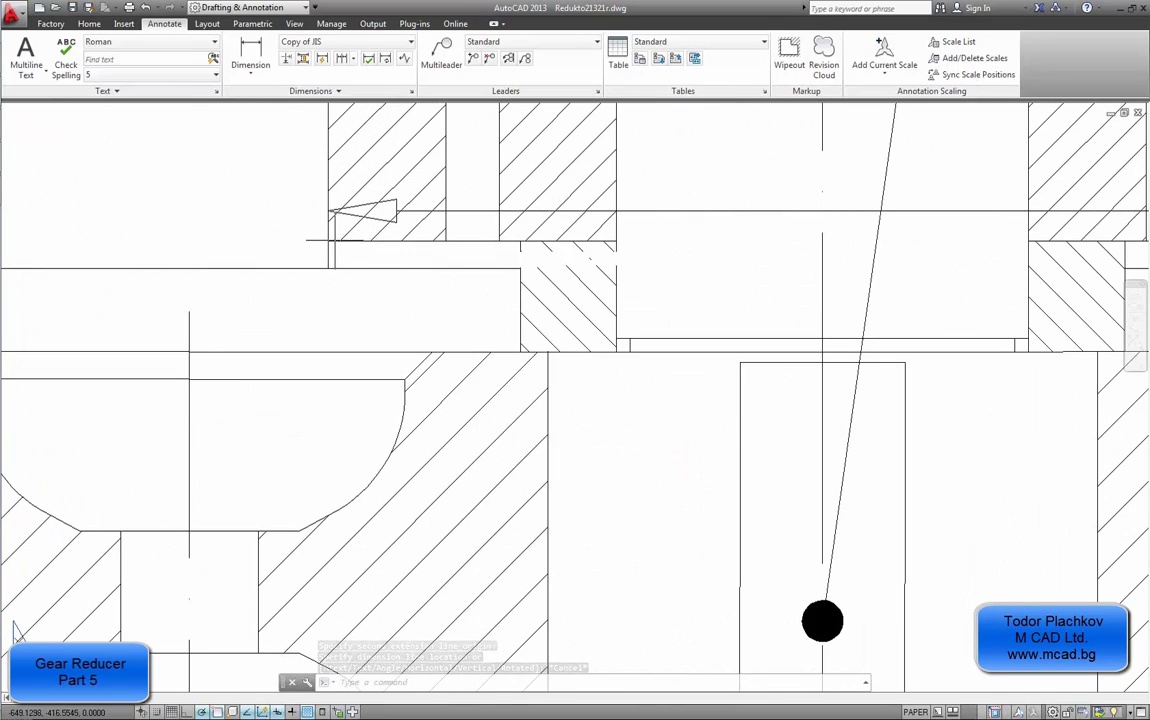
{"action": "key", "text": "Return"}
{"action": "left_click", "coordinate": [331, 241]}
{"action": "left_click", "coordinate": [333, 268]}
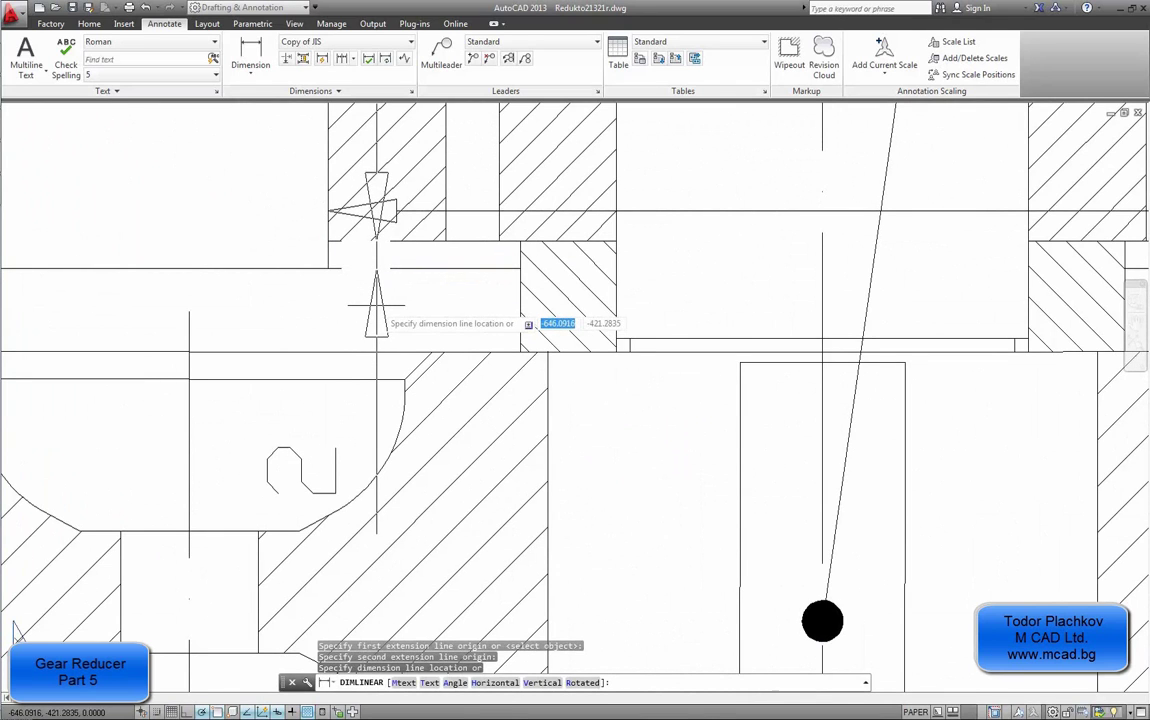
{"action": "key", "text": "Escape"}
{"action": "scroll", "coordinate": [410, 285], "scroll_direction": "down", "scroll_amount": 6}
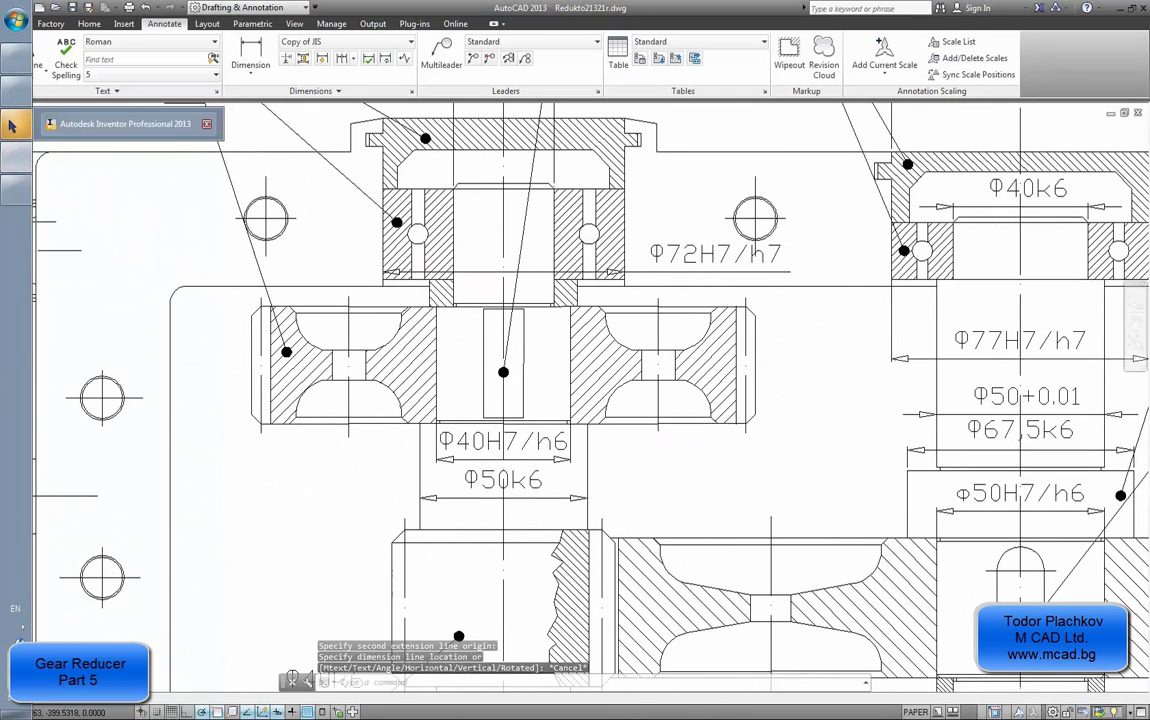
Step: Switch back to Inventor and constrain the second bearing's inward face flush with the housing's inner wall at a 2 mm offset
{"action": "left_click", "coordinate": [15, 150]}
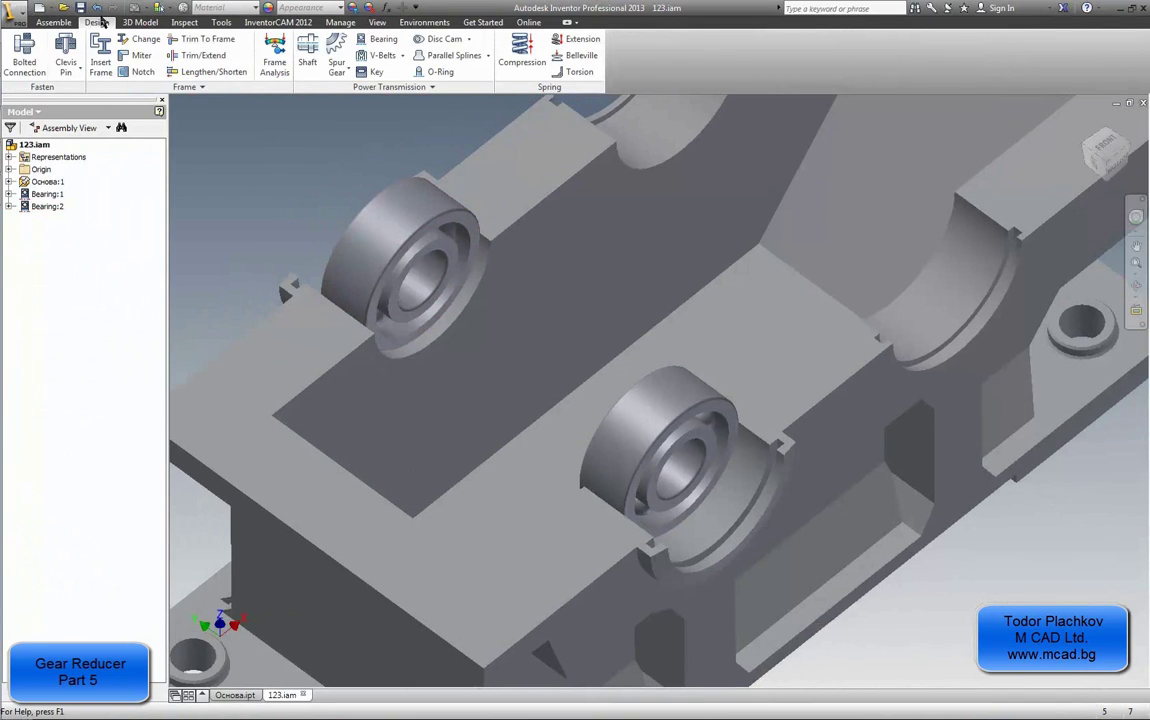
{"action": "left_click", "coordinate": [54, 22]}
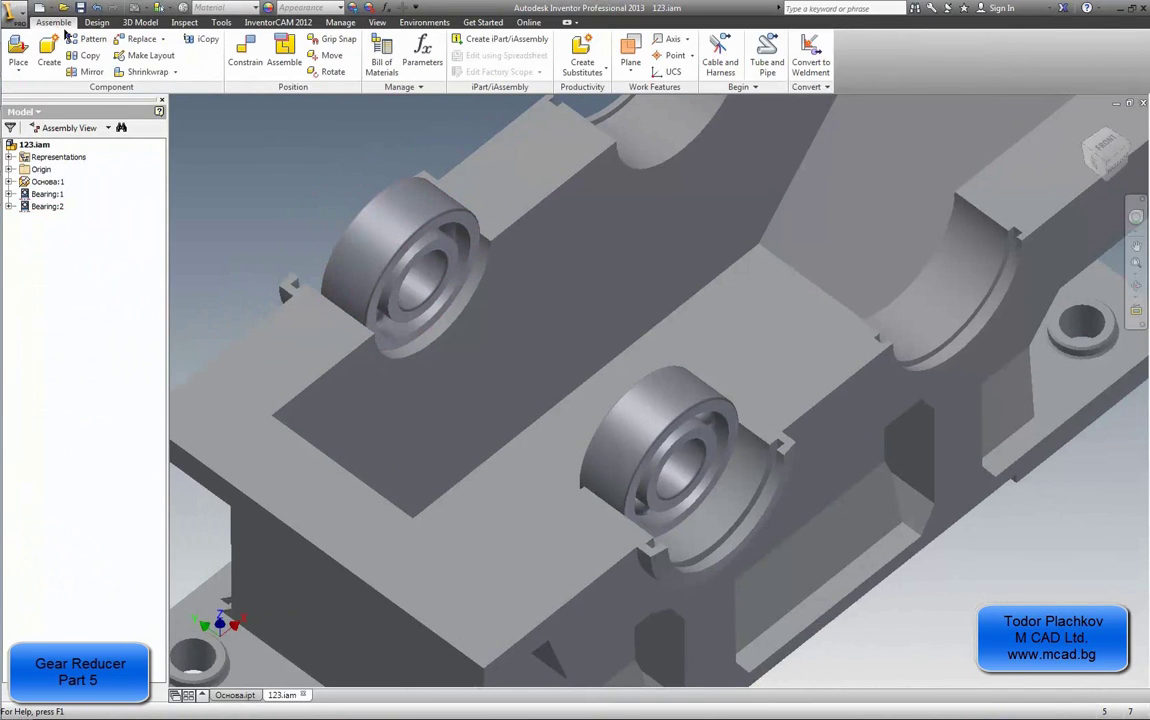
{"action": "left_click", "coordinate": [241, 72]}
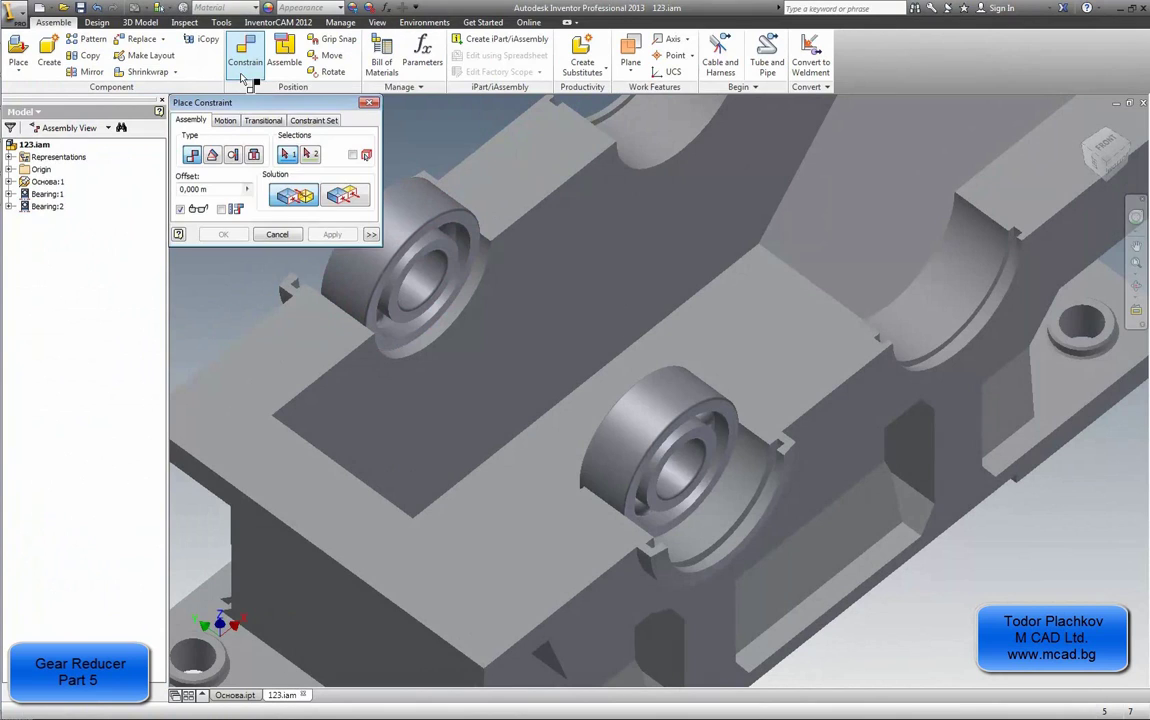
{"action": "scroll", "coordinate": [420, 235], "scroll_direction": "up", "scroll_amount": 3}
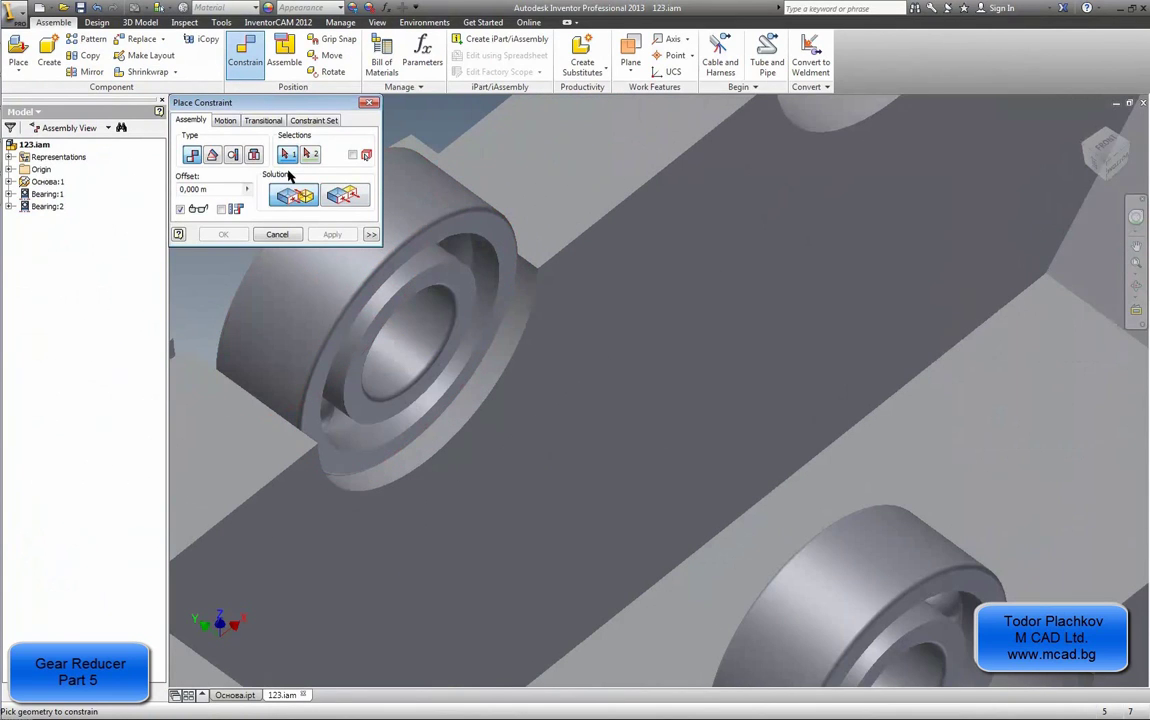
{"action": "left_click", "coordinate": [345, 200]}
{"action": "left_click", "coordinate": [503, 238]}
{"action": "left_click", "coordinate": [580, 307]}
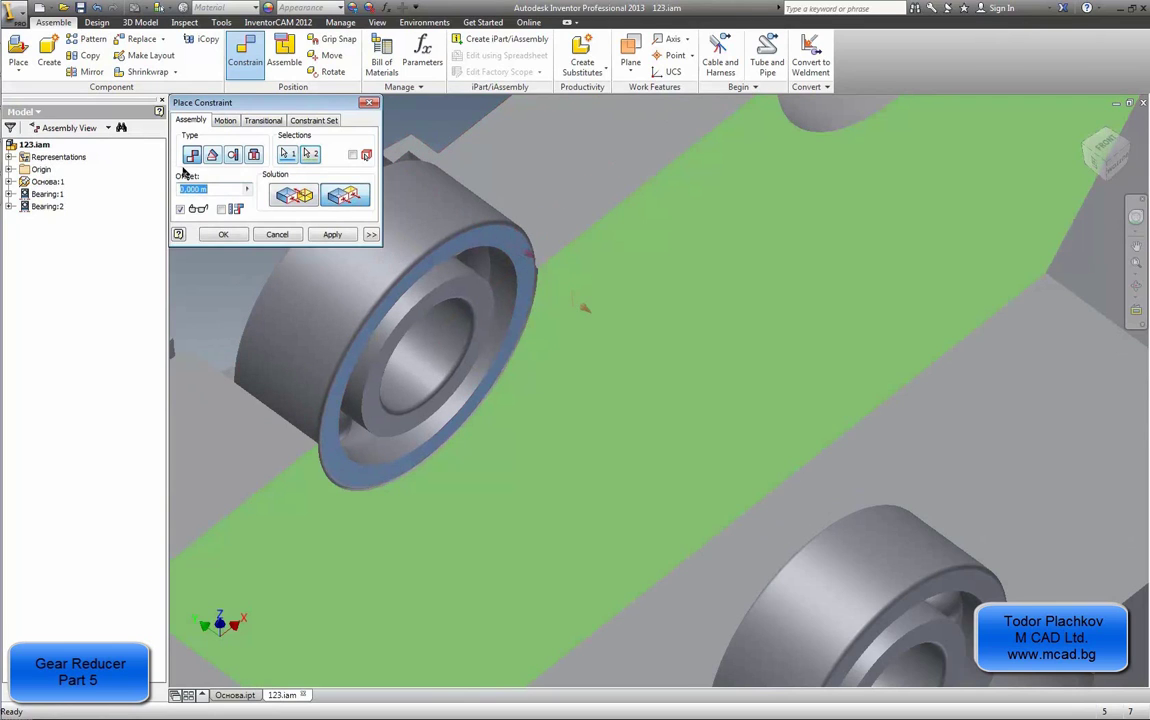
{"action": "type", "text": "2mm"}
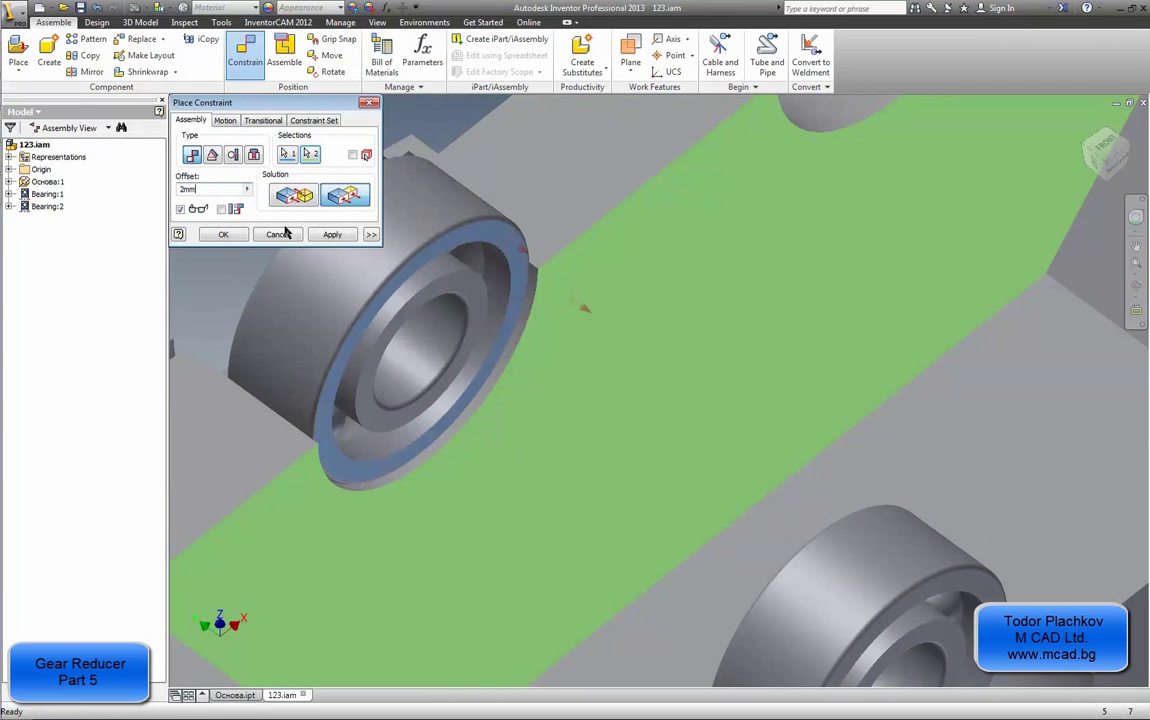
{"action": "left_click", "coordinate": [333, 234]}
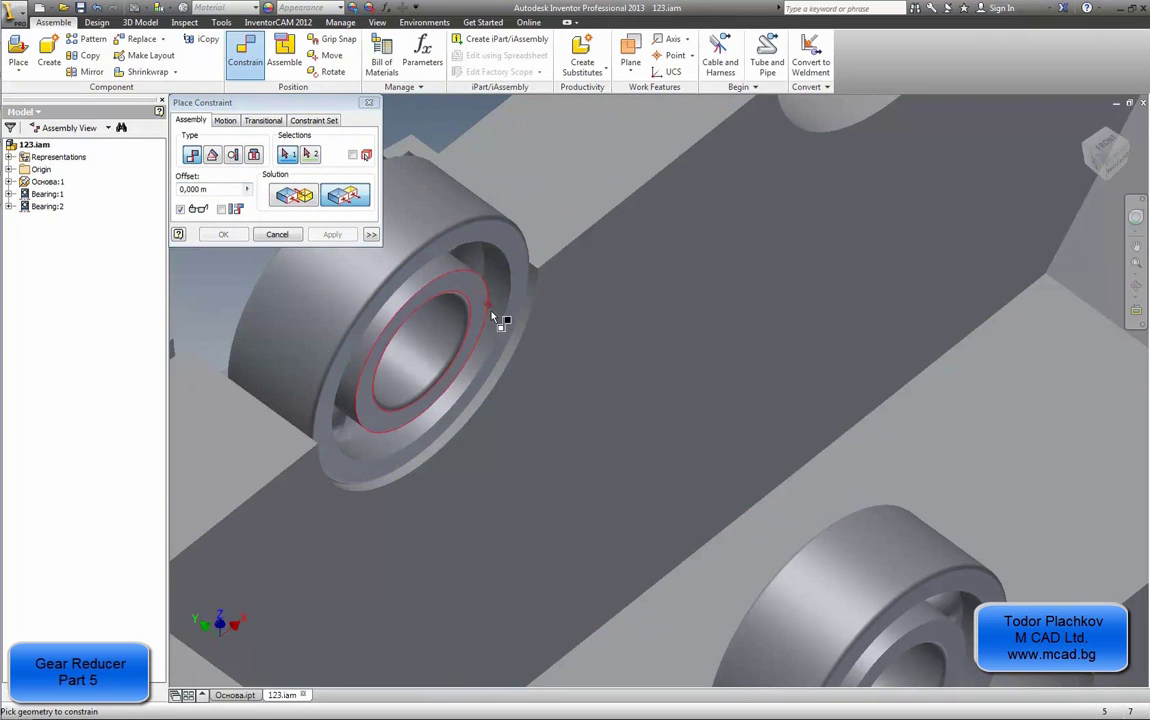
Step: Constrain the first bearing's inward face flush with the housing's inner wall on its side at a 2 mm offset
{"action": "middle_click_drag", "start_coordinate": [500, 321], "coordinate": [578, 385], "text": "shift"}
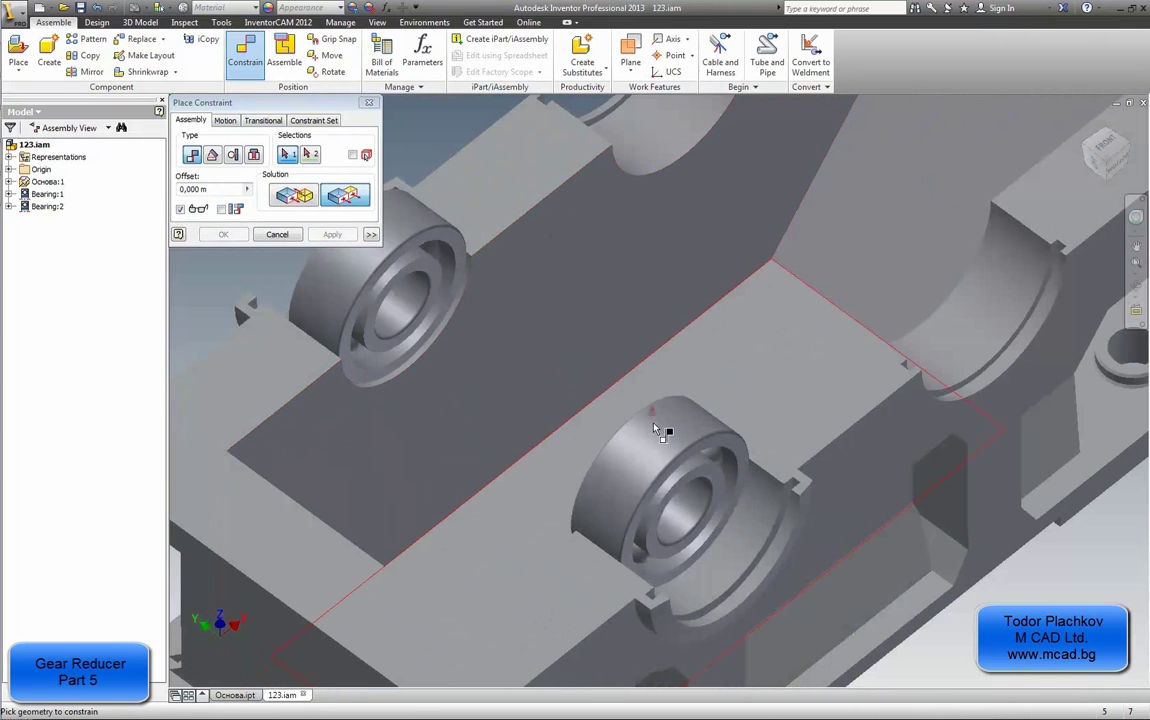
{"action": "middle_click_drag", "start_coordinate": [652, 425], "coordinate": [557, 412], "text": "shift"}
{"action": "scroll", "coordinate": [595, 430], "scroll_direction": "up", "scroll_amount": 2}
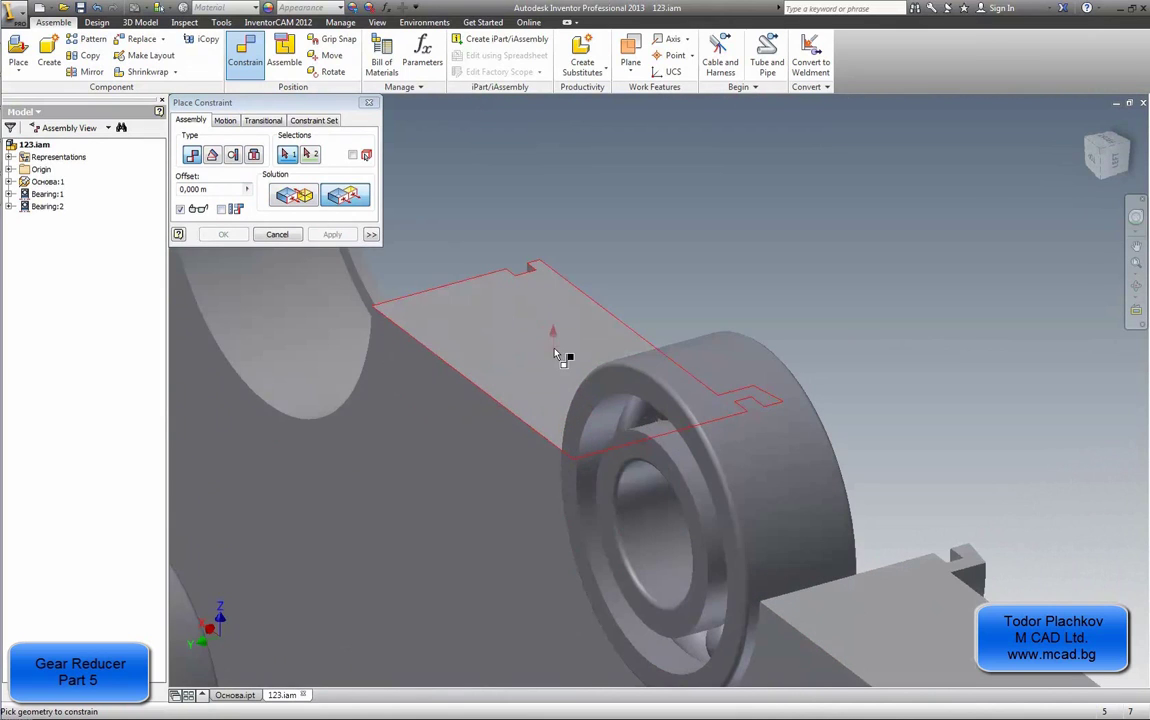
{"action": "left_click", "coordinate": [598, 390]}
{"action": "left_click", "coordinate": [570, 403]}
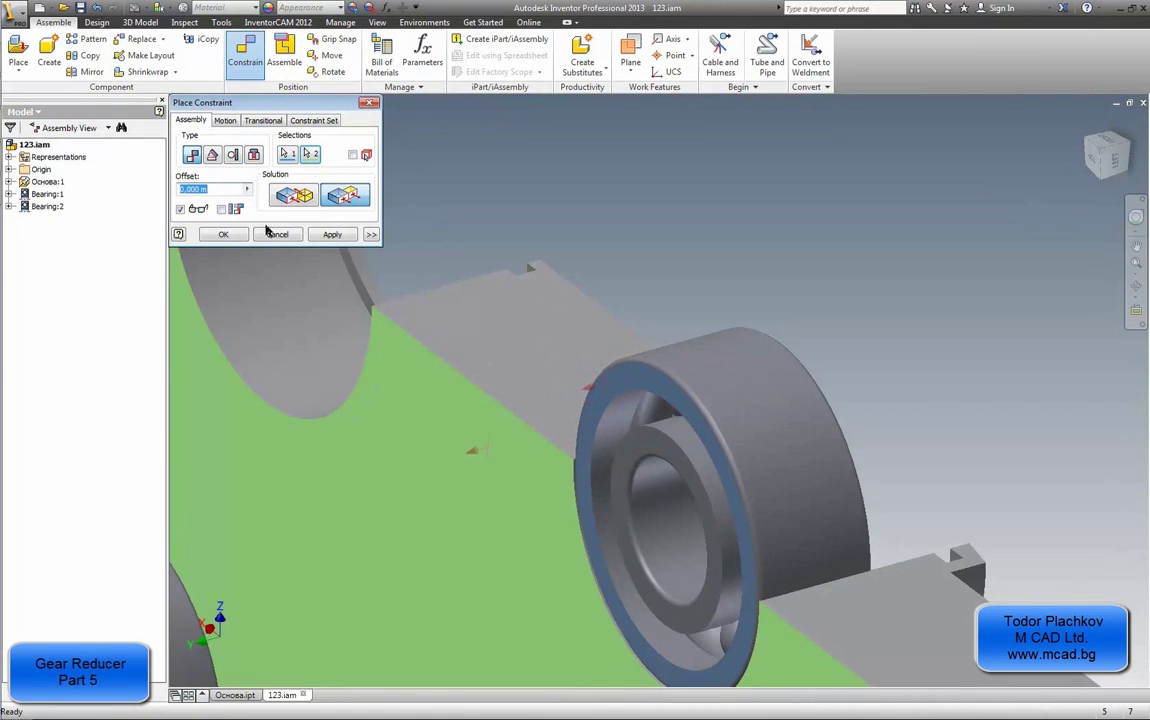
{"action": "type", "text": "2mm"}
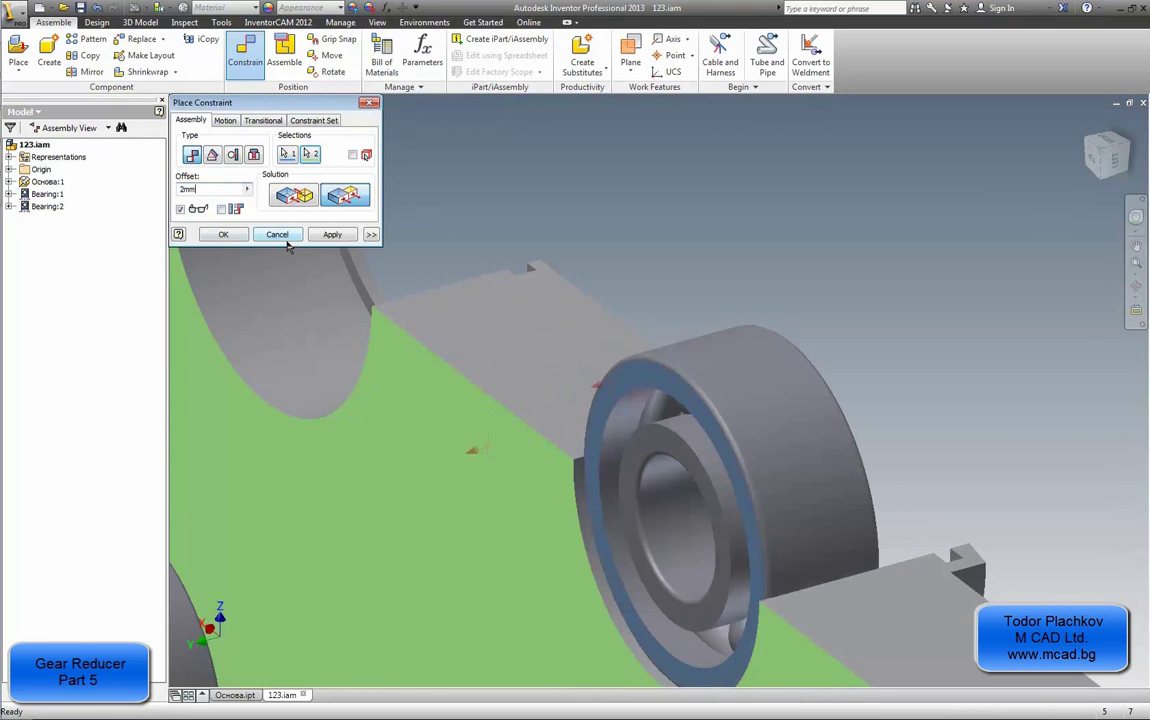
{"action": "left_click", "coordinate": [223, 234]}
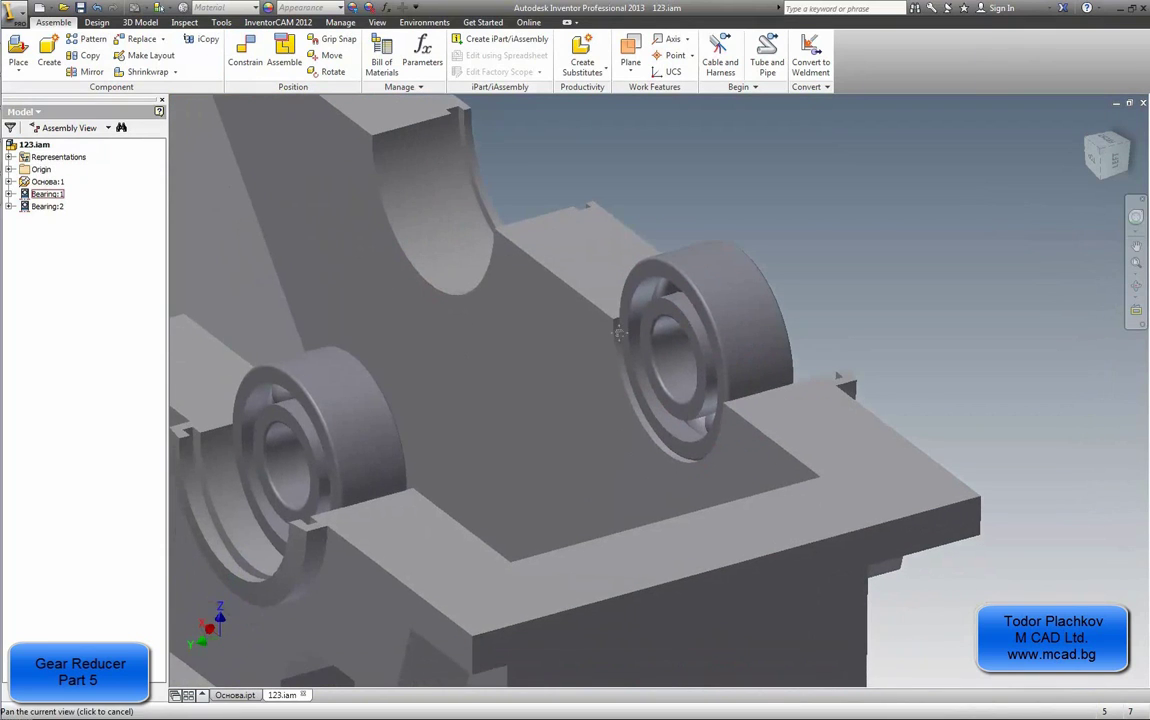
{"action": "key", "text": "F4"}
{"action": "left_click_drag", "start_coordinate": [525, 330], "coordinate": [503, 450]}
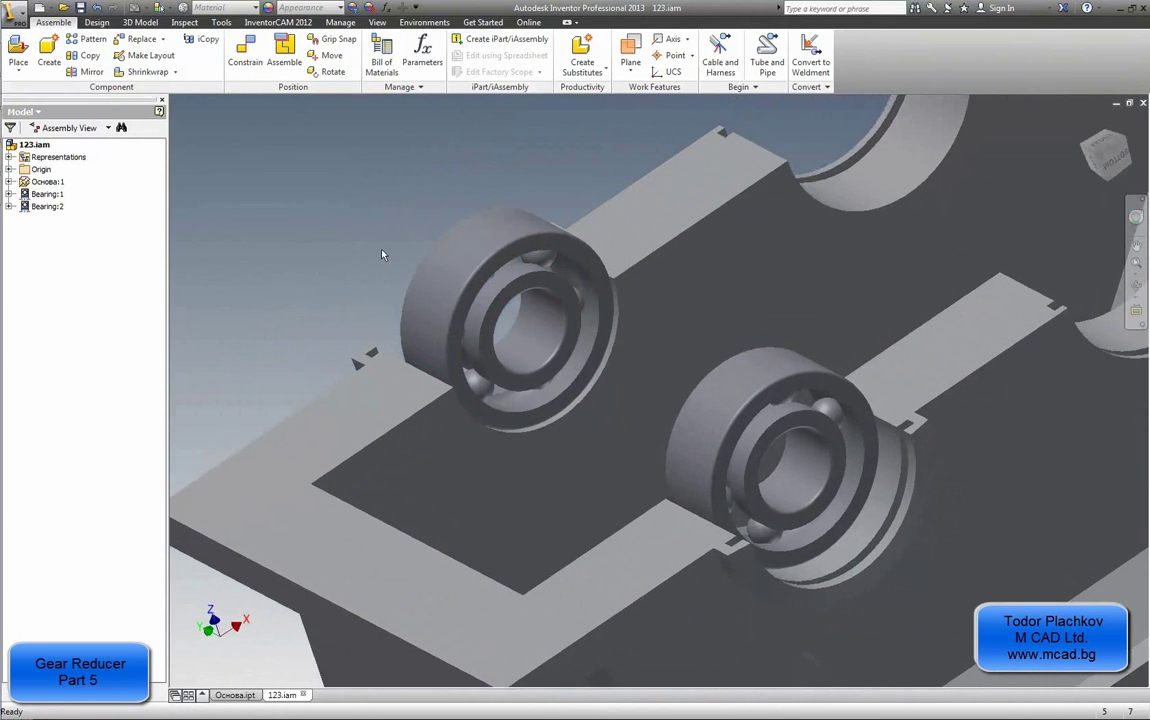
Step: Start the shaft generator and delete the preset sections, keeping only the last cylinder in the list
{"action": "left_click", "coordinate": [98, 23]}
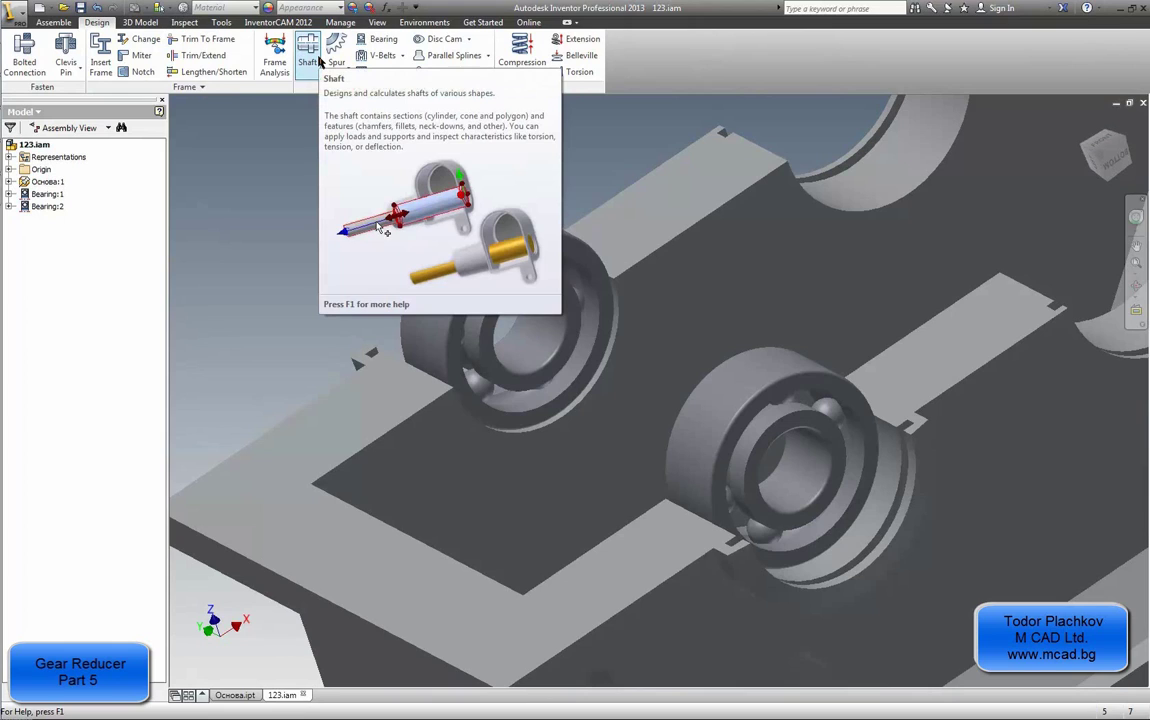
{"action": "left_click", "coordinate": [318, 63]}
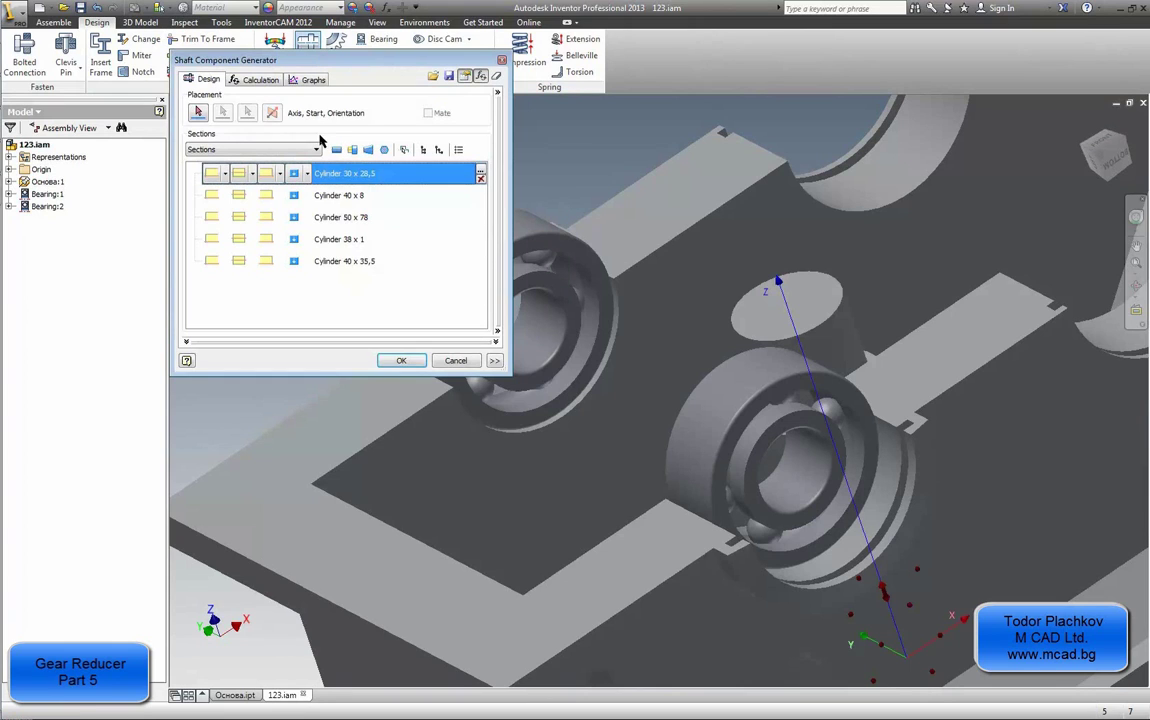
{"action": "left_click", "coordinate": [480, 176]}
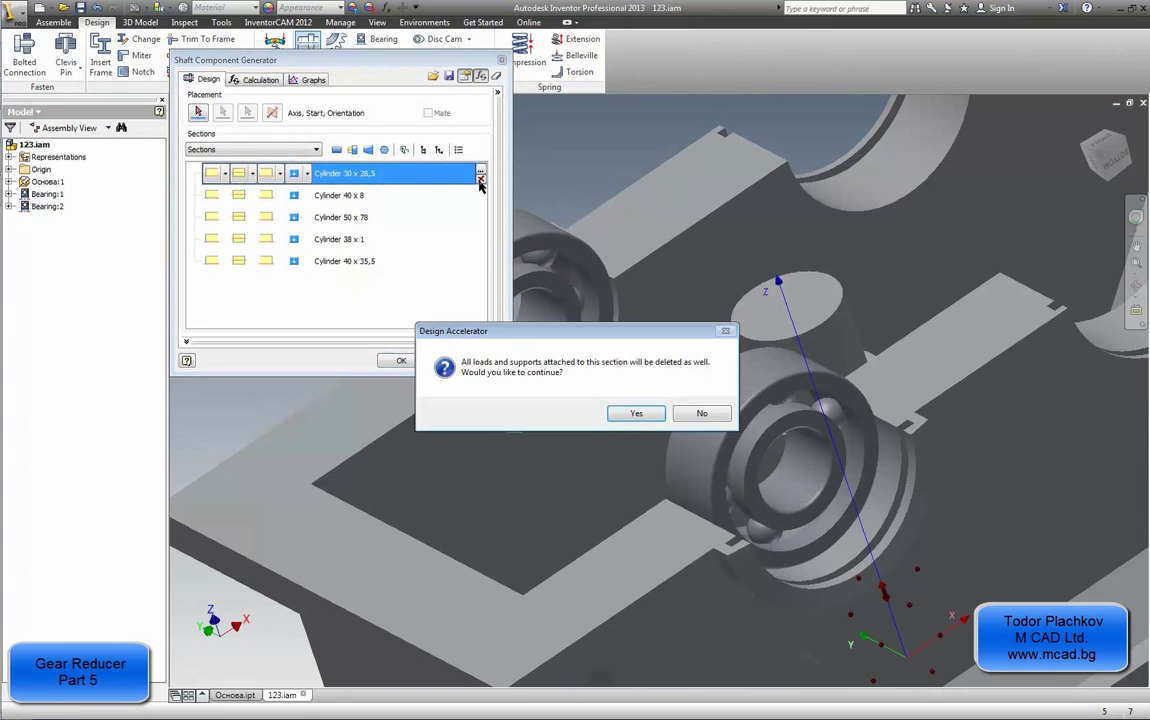
{"action": "key", "text": "Return"}
{"action": "left_click", "coordinate": [480, 176]}
{"action": "key", "text": "Return"}
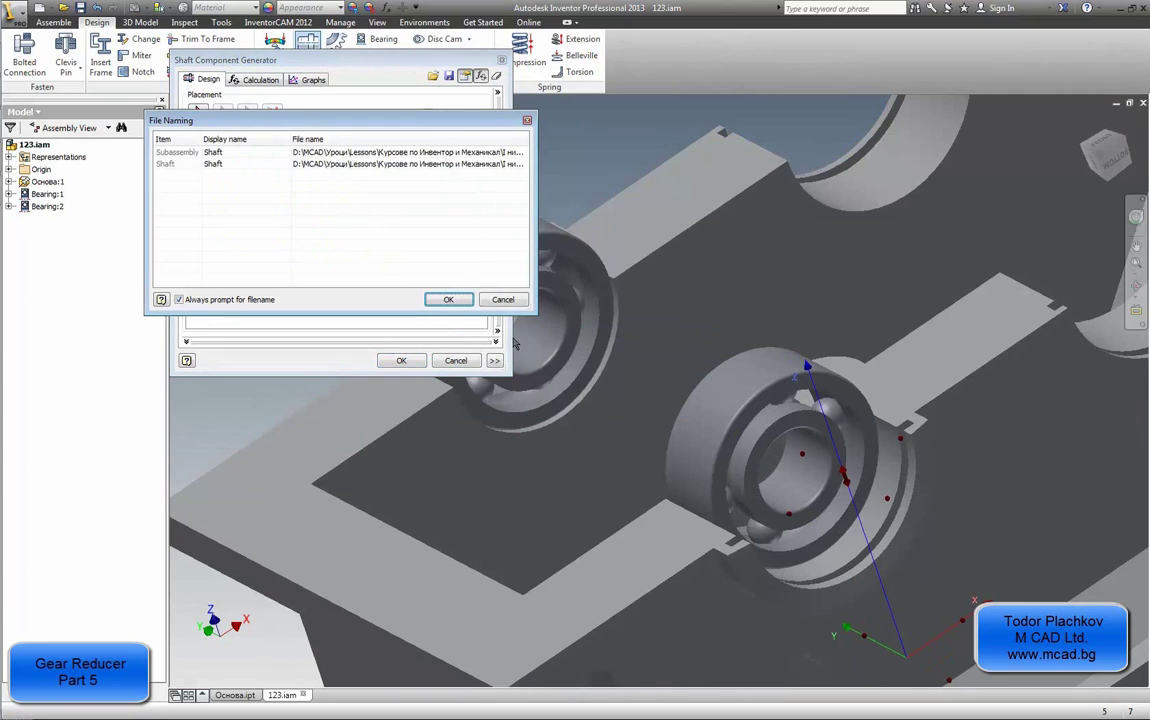
{"action": "left_click", "coordinate": [460, 303]}
{"action": "left_click", "coordinate": [480, 176]}
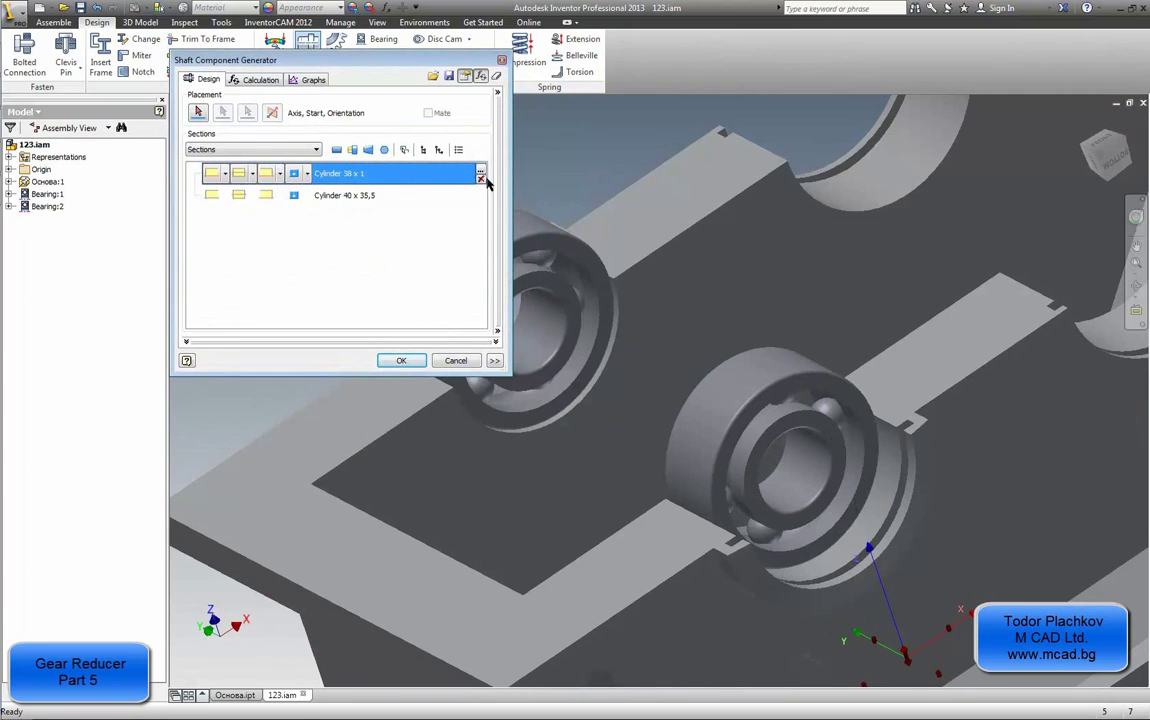
{"action": "left_click", "coordinate": [480, 180]}
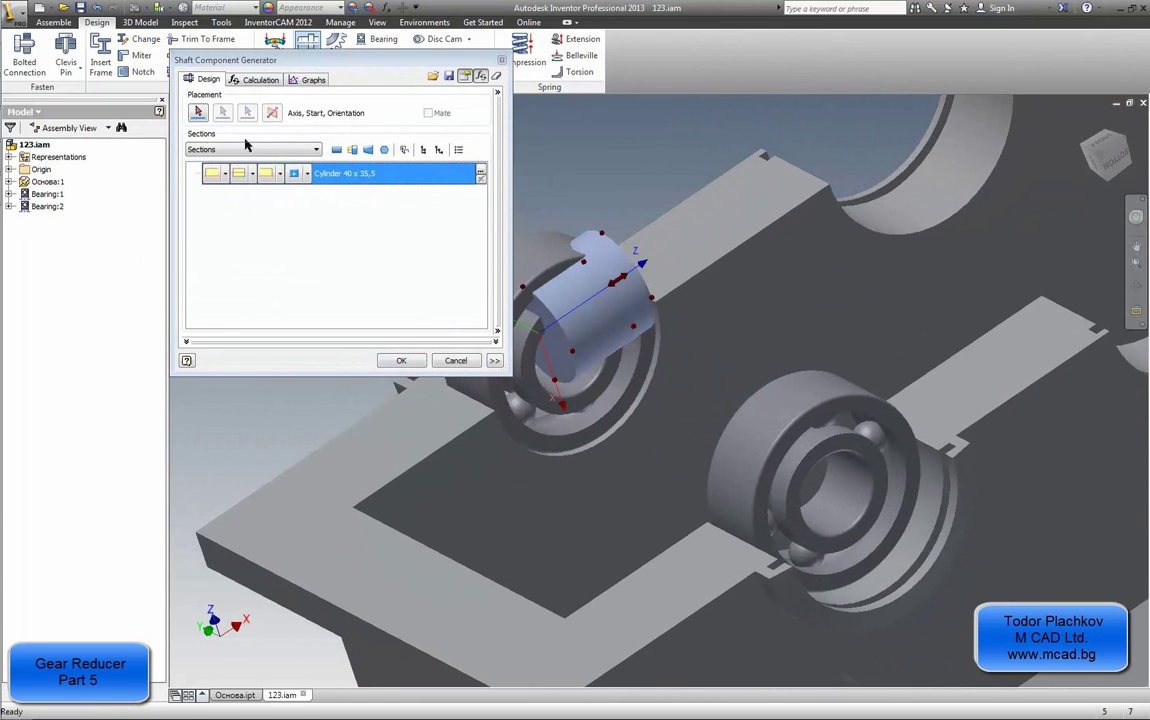
Step: Pick the inner bore of the nearer bearing as the shaft's placement axis
{"action": "left_click", "coordinate": [201, 113]}
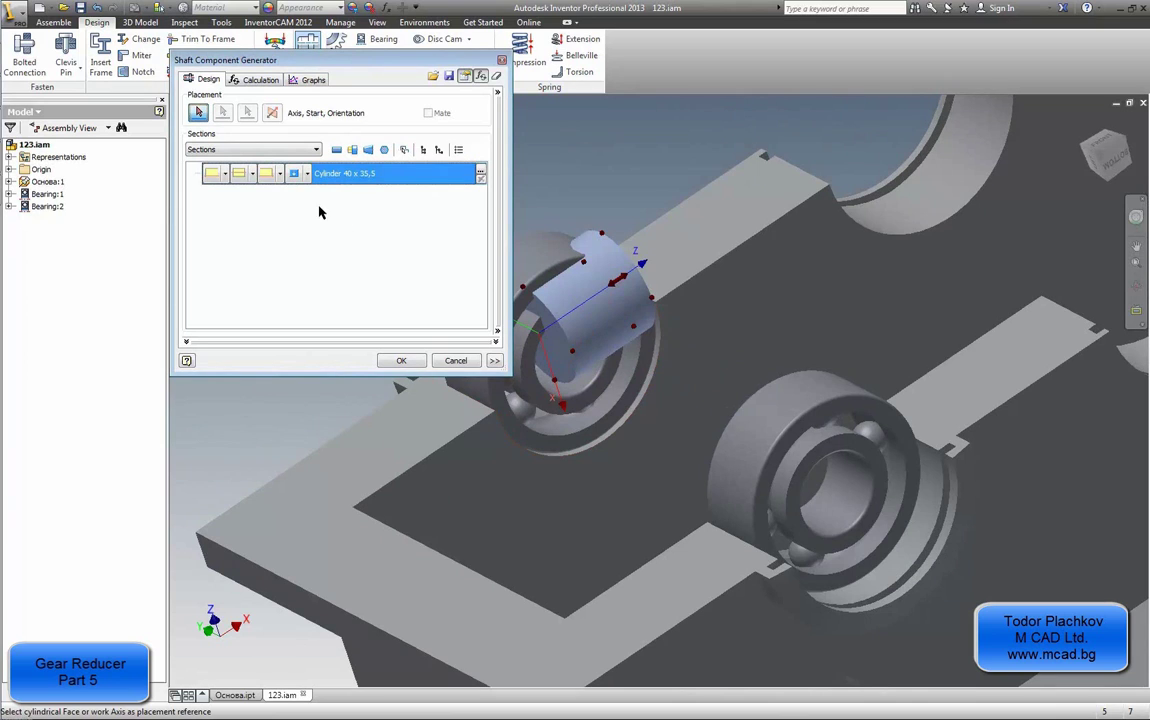
{"action": "left_click", "coordinate": [835, 490]}
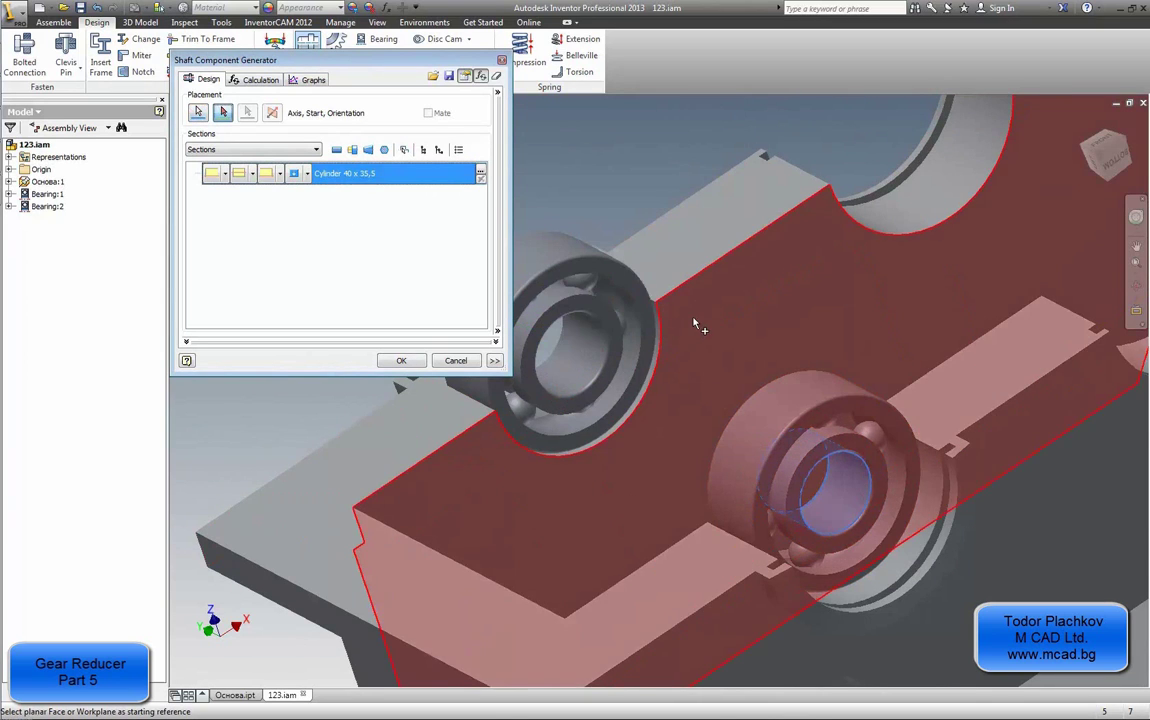
{"action": "middle_click_drag", "start_coordinate": [623, 285], "coordinate": [689, 415]}
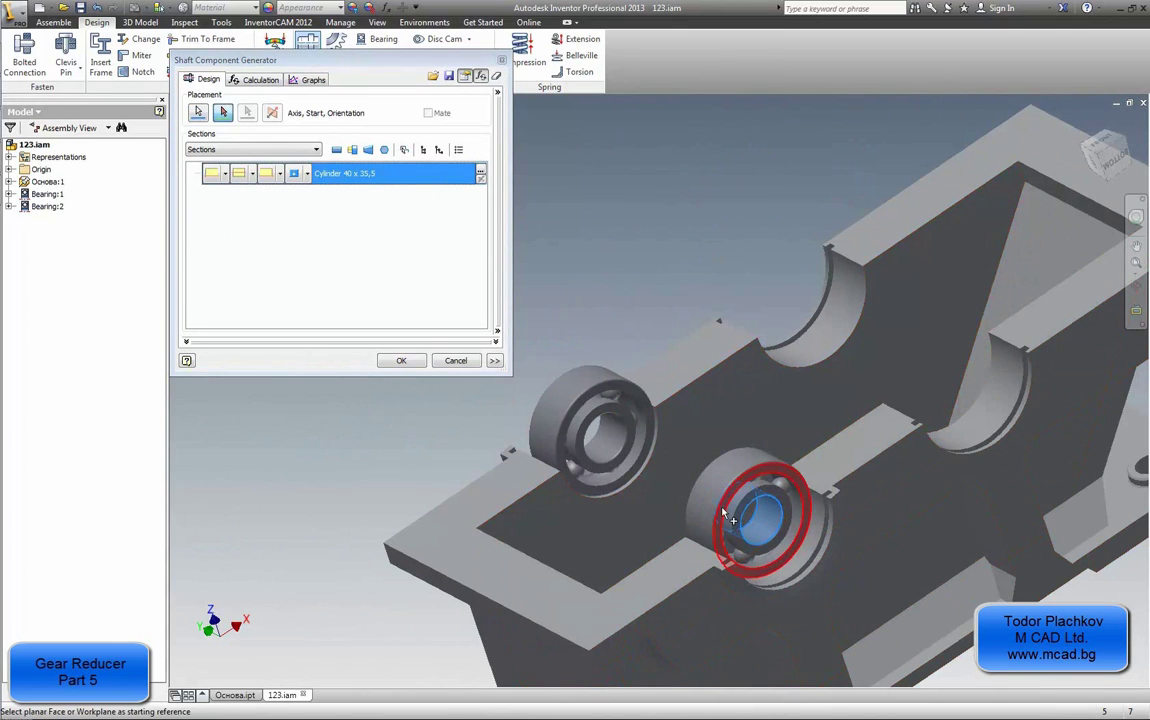
Step: Switch to the AutoCAD drawing Redukto21321r.dwg and measure the length of the shaft's Φ30k6 end section with a temporary linear dimension
{"action": "mouse_move", "coordinate": [10, 145]}
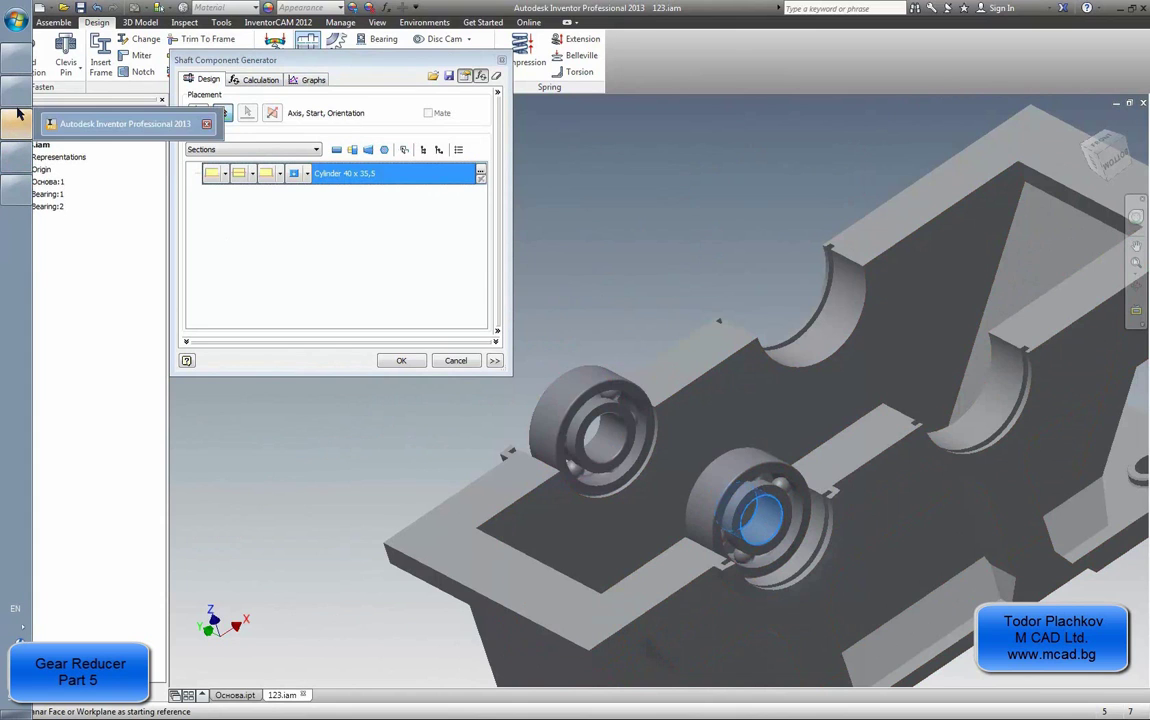
{"action": "mouse_move", "coordinate": [2, 170]}
{"action": "left_click", "coordinate": [122, 157]}
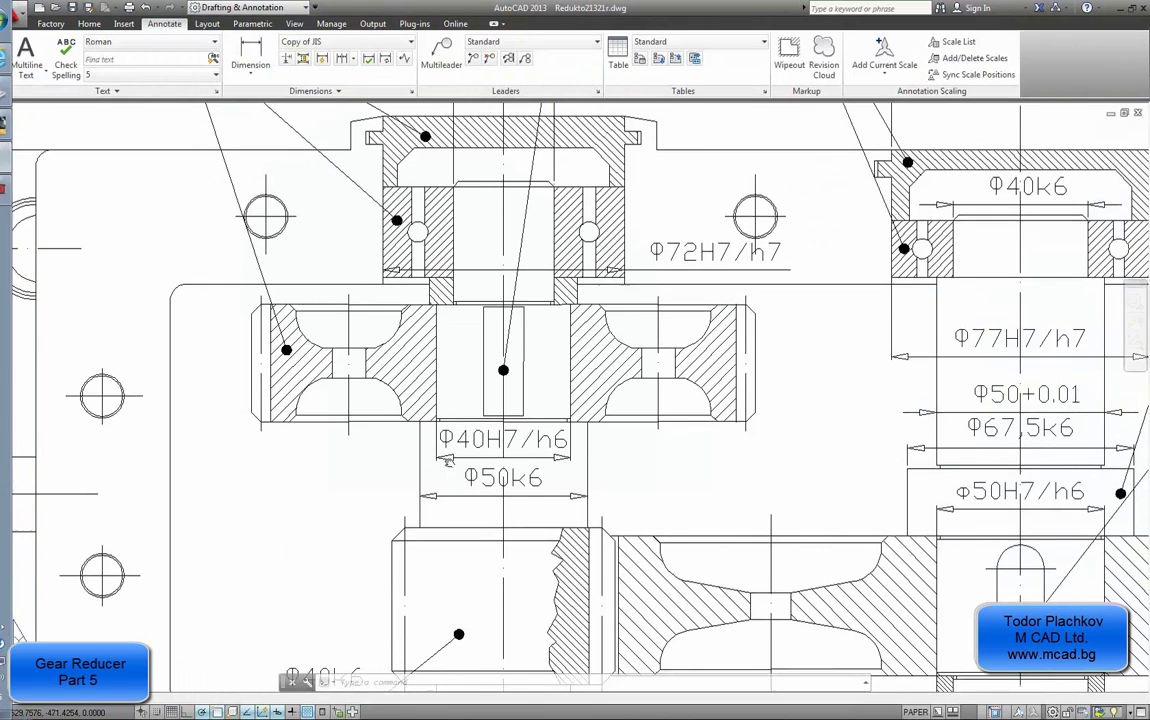
{"action": "middle_click_drag", "start_coordinate": [390, 466], "coordinate": [347, 256]}
{"action": "mouse_move", "coordinate": [374, 503]}
{"action": "middle_mouse_down"}
{"action": "mouse_move", "coordinate": [320, 468]}
{"action": "mouse_move", "coordinate": [320, 404]}
{"action": "middle_mouse_up"}
{"action": "scroll", "coordinate": [320, 404], "scroll_direction": "up", "scroll_amount": 2}
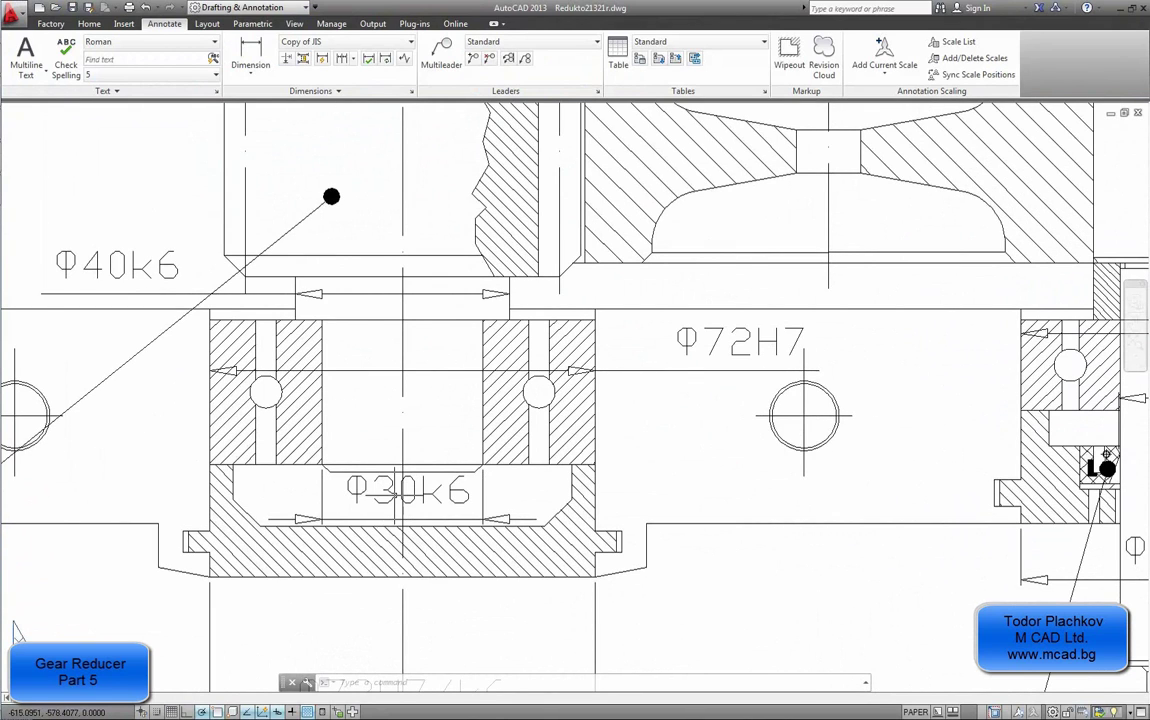
{"action": "left_click", "coordinate": [250, 52]}
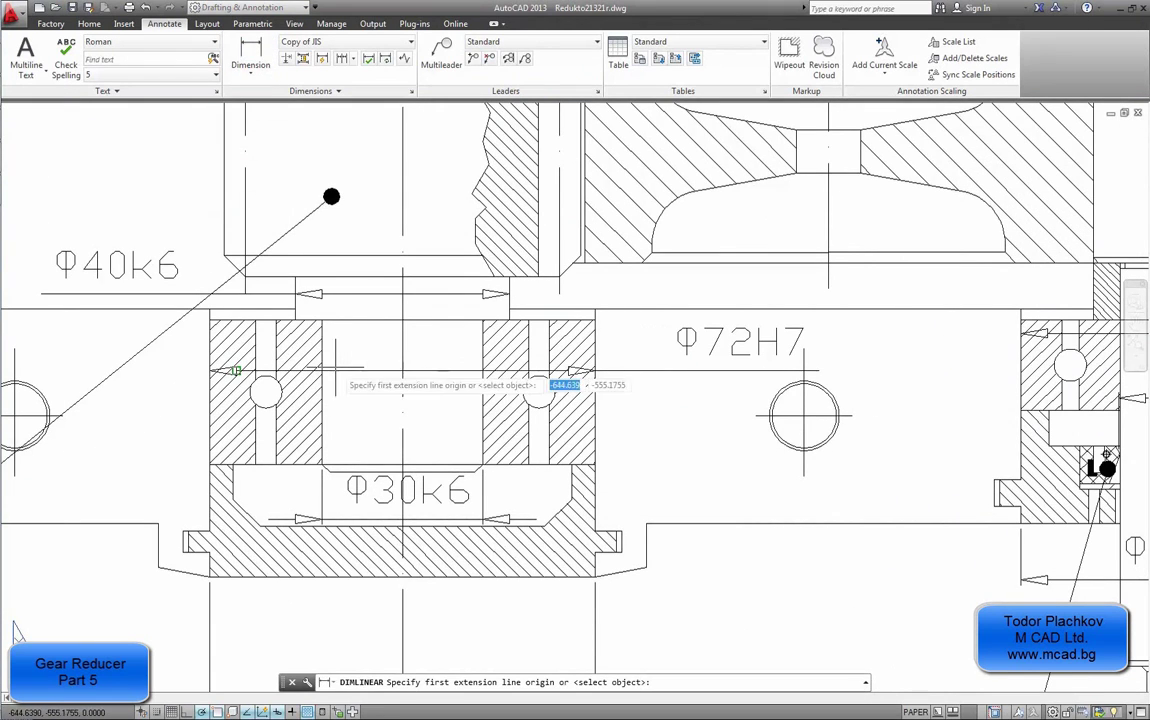
{"action": "left_click", "coordinate": [324, 467]}
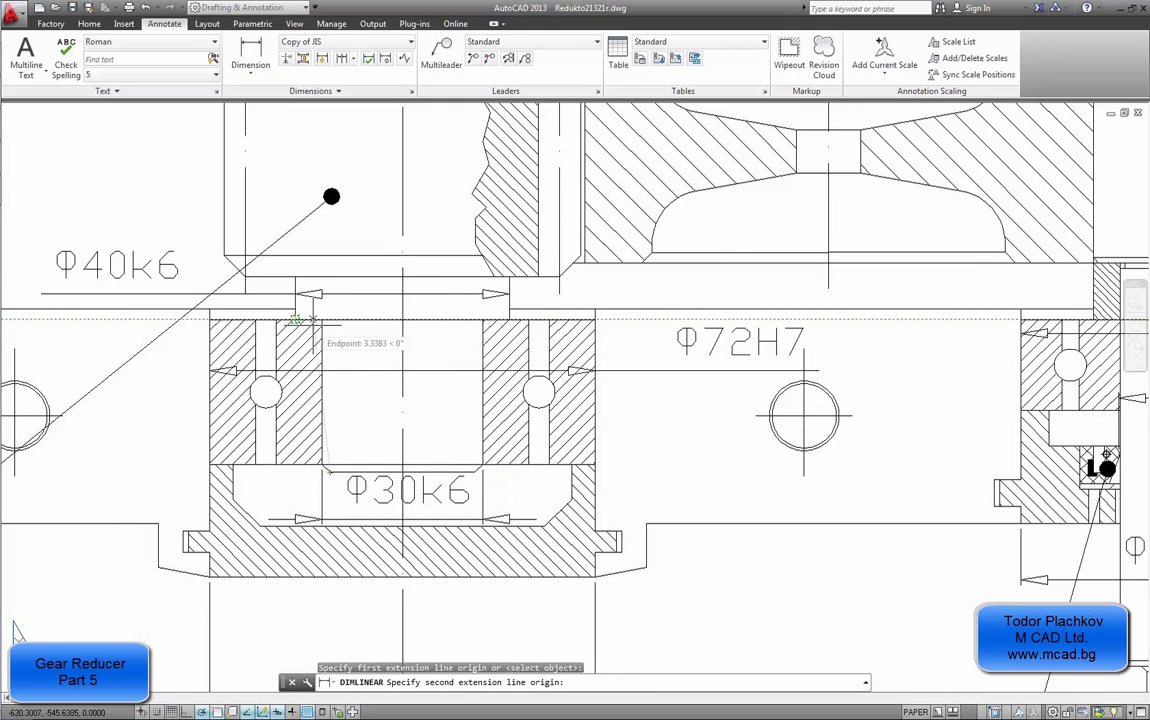
{"action": "left_click", "coordinate": [322, 320]}
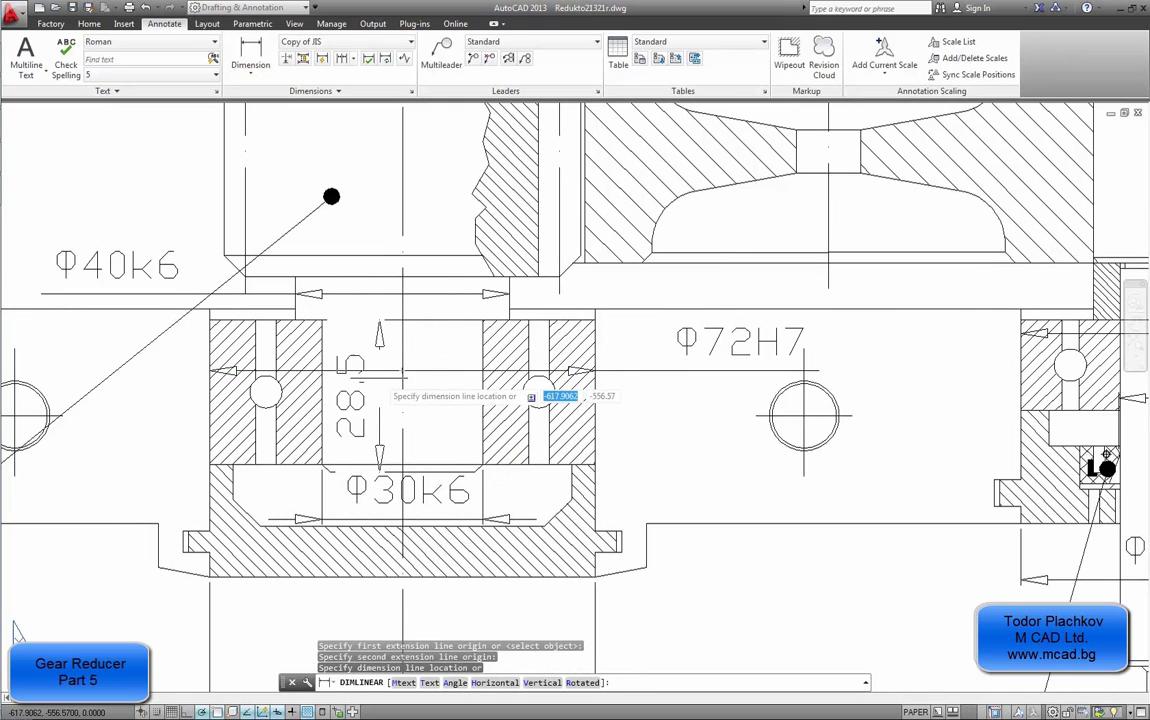
{"action": "key", "text": "Escape"}
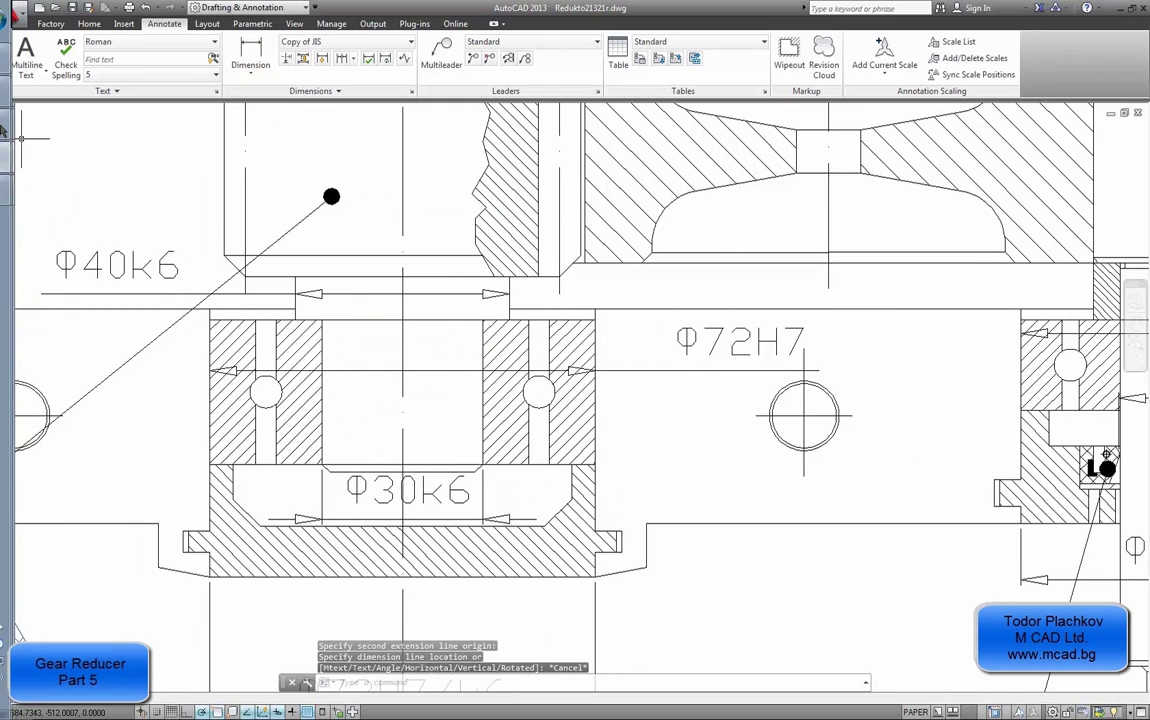
Step: Switch back to Inventor and set the remaining shaft cylinder to 30 mm diameter and 28.5 mm length
{"action": "left_click", "coordinate": [14, 155]}
{"action": "double_click", "coordinate": [325, 176]}
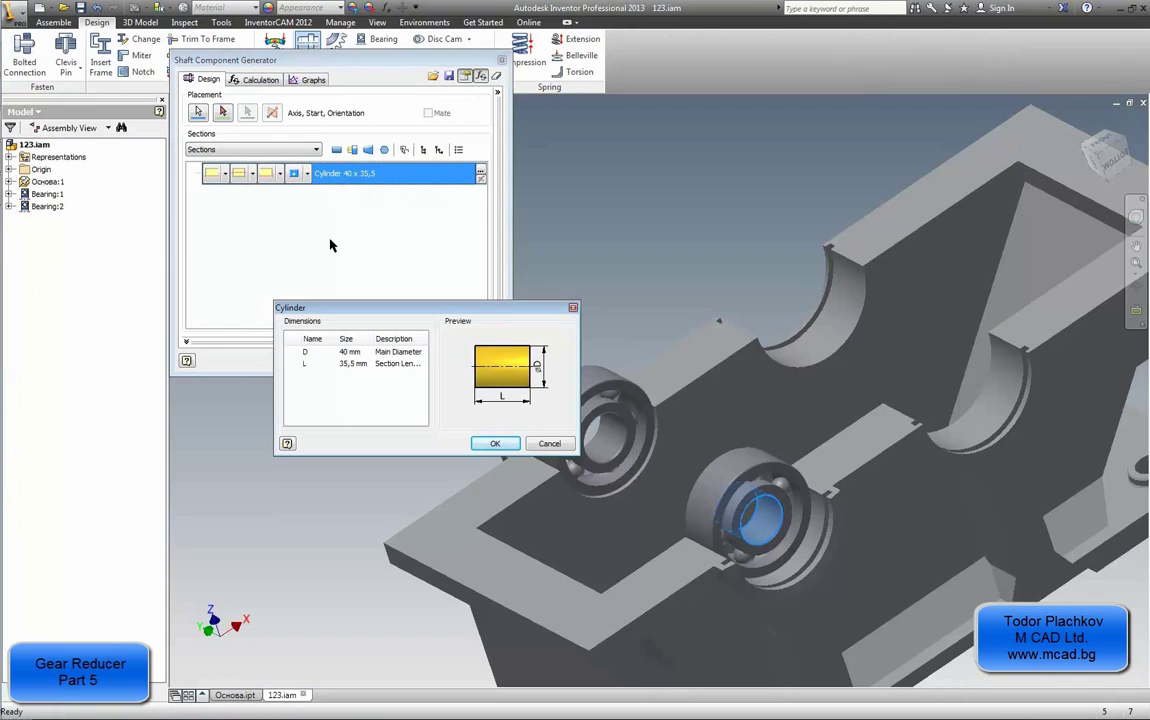
{"action": "left_click", "coordinate": [347, 352]}
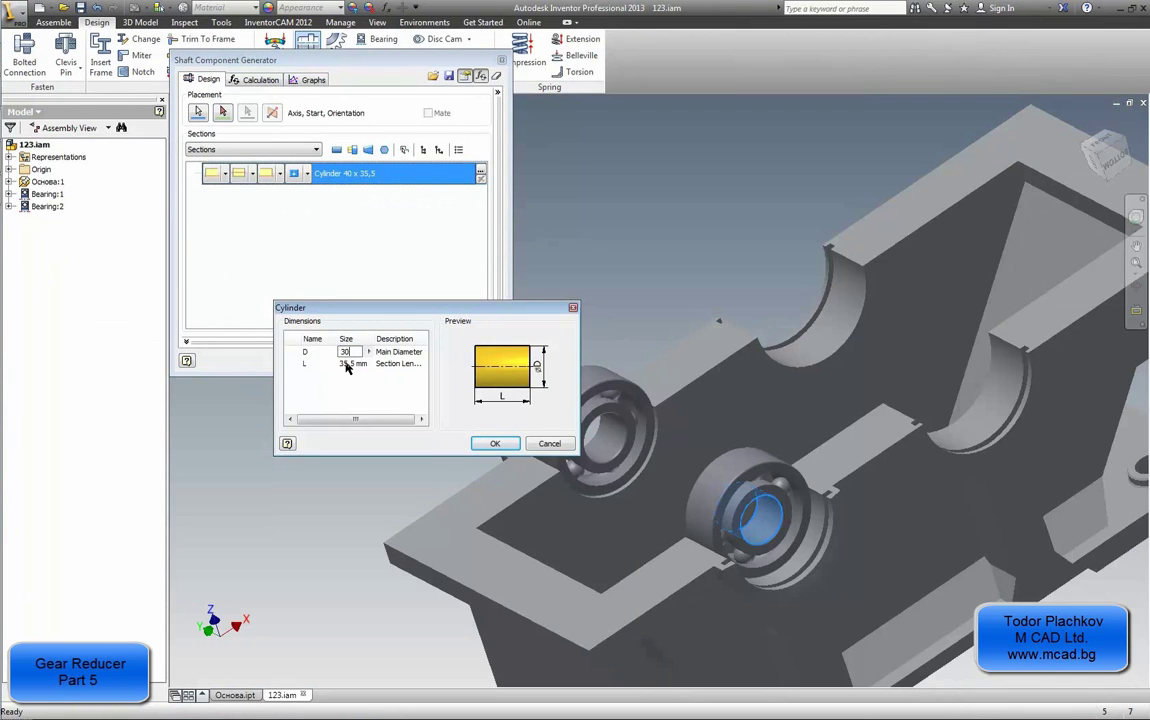
{"action": "left_click", "coordinate": [346, 364]}
{"action": "type", "text": "28,5"}
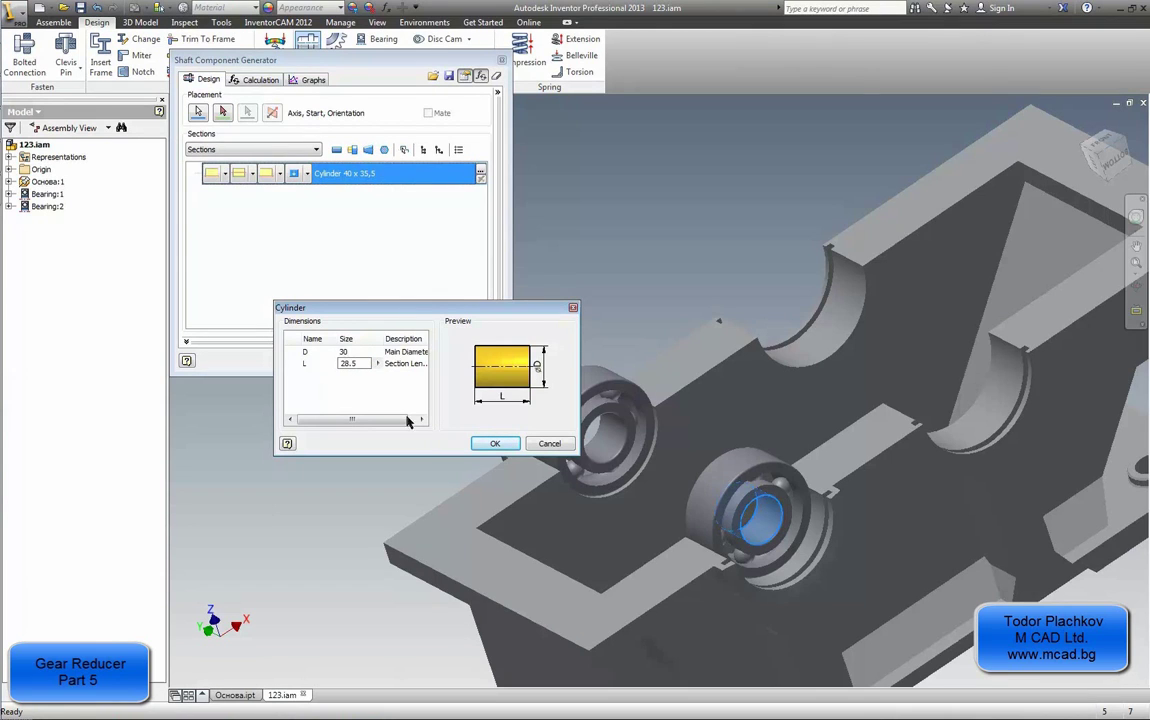
{"action": "left_click", "coordinate": [494, 443]}
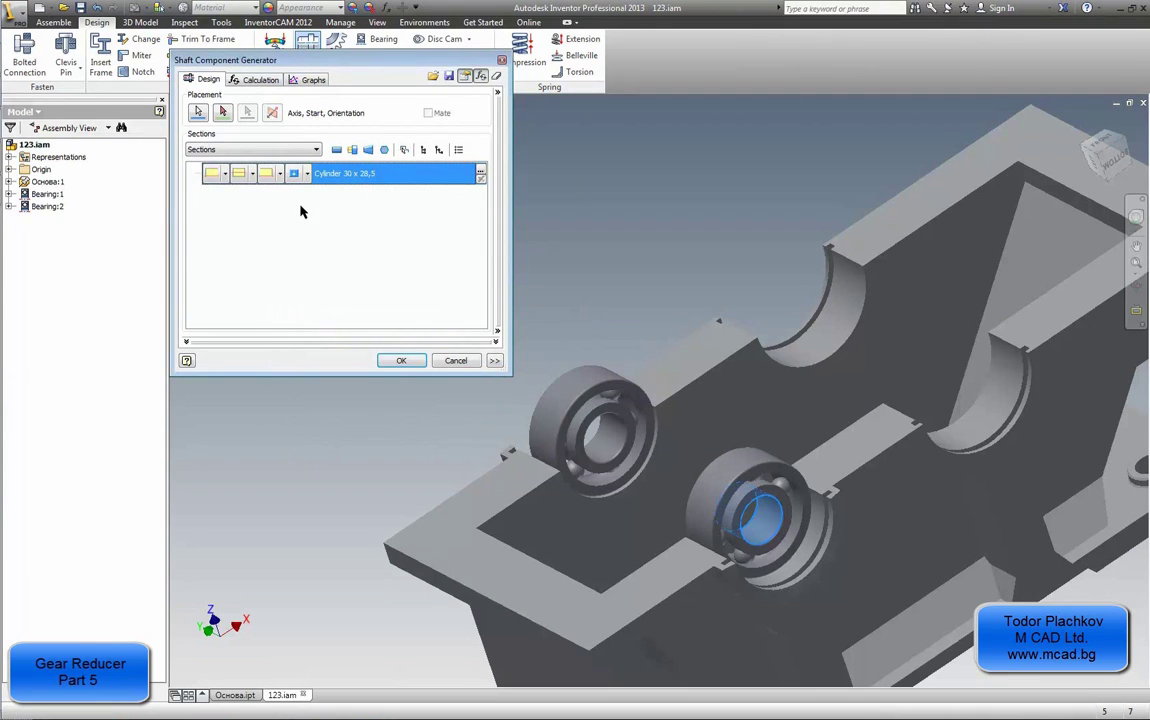
Step: Add a 1.5 mm chamfer to the first edge of the 30 mm shaft cylinder
{"action": "left_click", "coordinate": [227, 177]}
{"action": "left_click", "coordinate": [240, 211]}
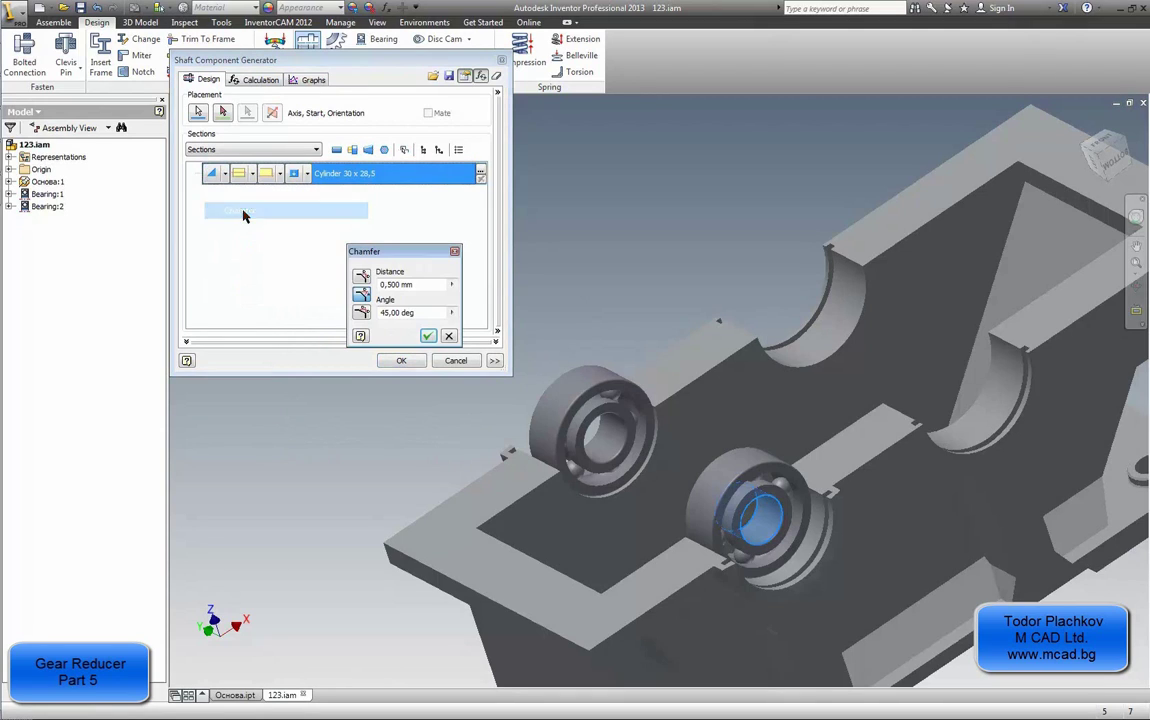
{"action": "left_click", "coordinate": [432, 286]}
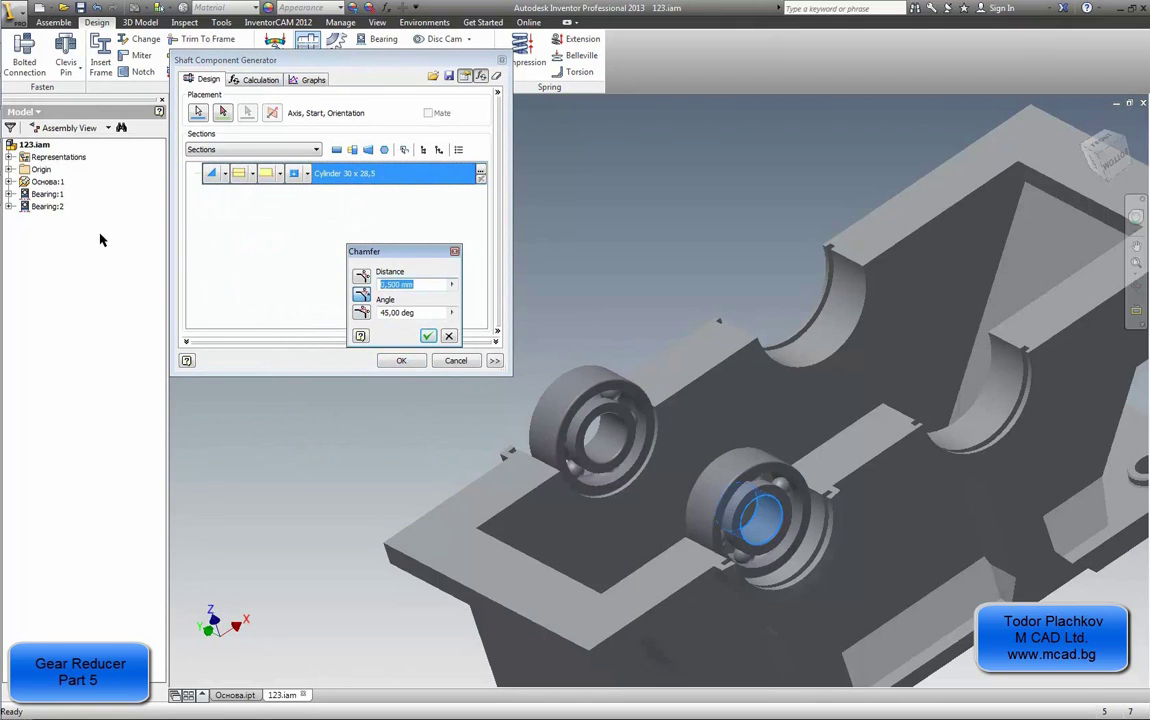
{"action": "type", "text": "1.5"}
{"action": "left_click", "coordinate": [427, 336]}
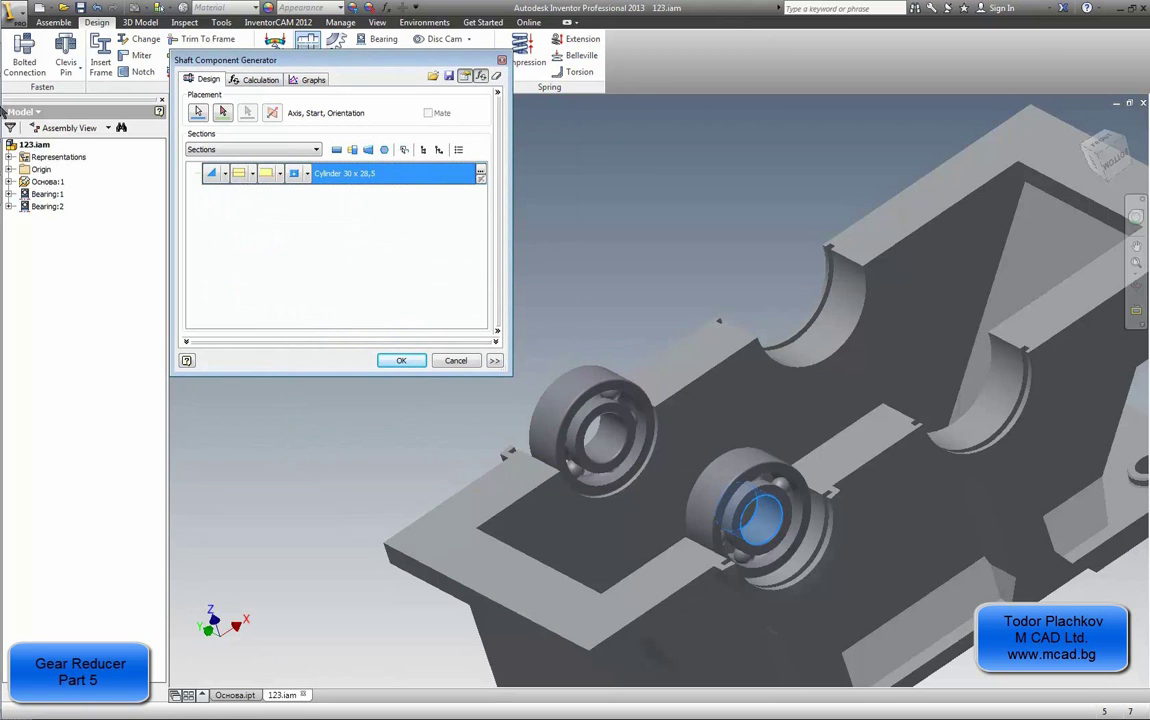
Step: Switch to the AutoCAD drawing and measure the length of the Φ40k6 shaft collar between bearing and pinion with a temporary linear dimension
{"action": "left_click", "coordinate": [14, 140]}
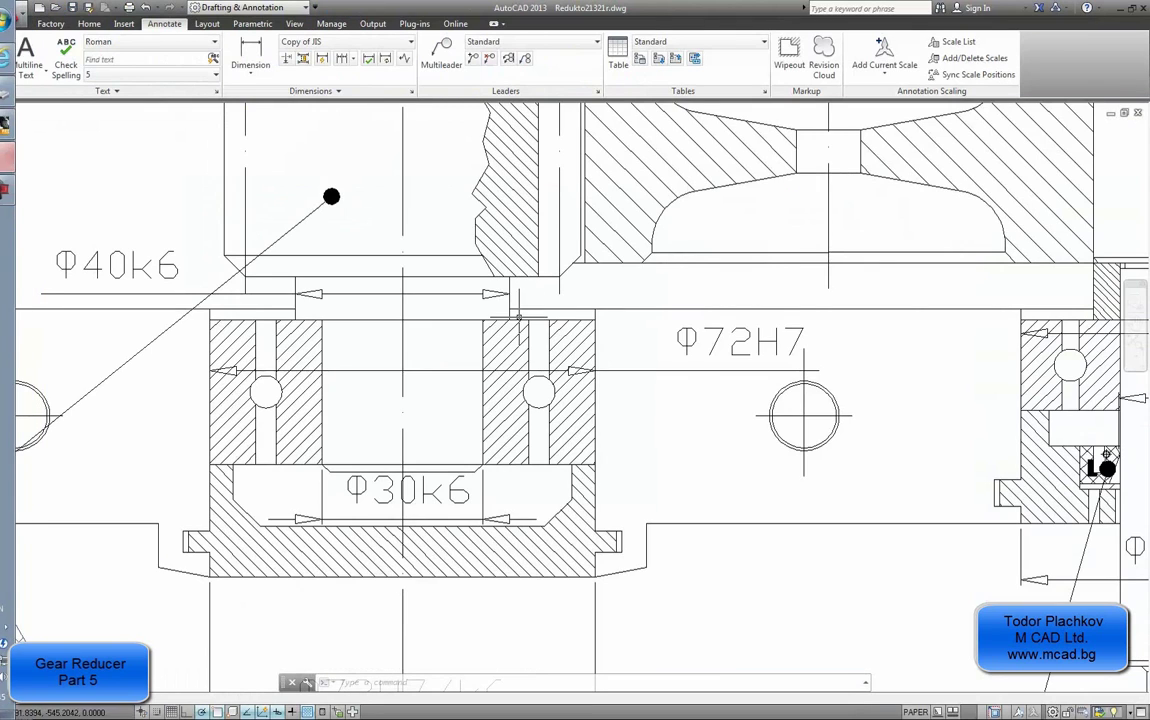
{"action": "middle_click_drag", "start_coordinate": [519, 316], "coordinate": [481, 424]}
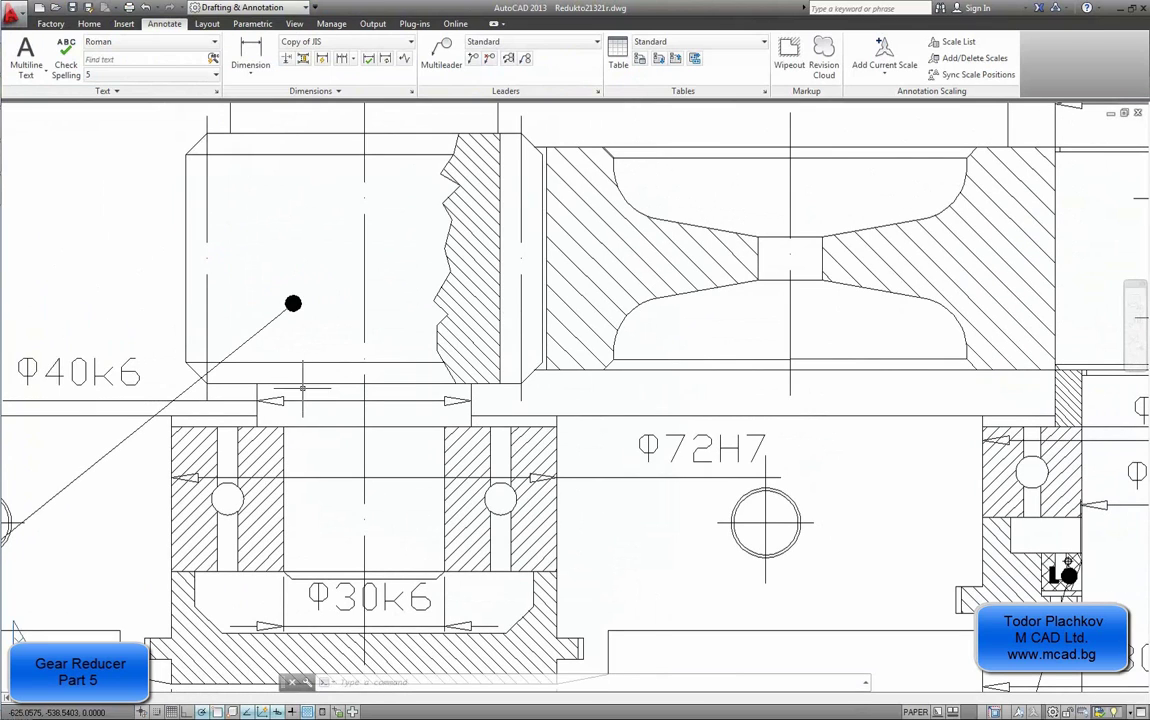
{"action": "middle_click_drag", "start_coordinate": [302, 390], "coordinate": [470, 466]}
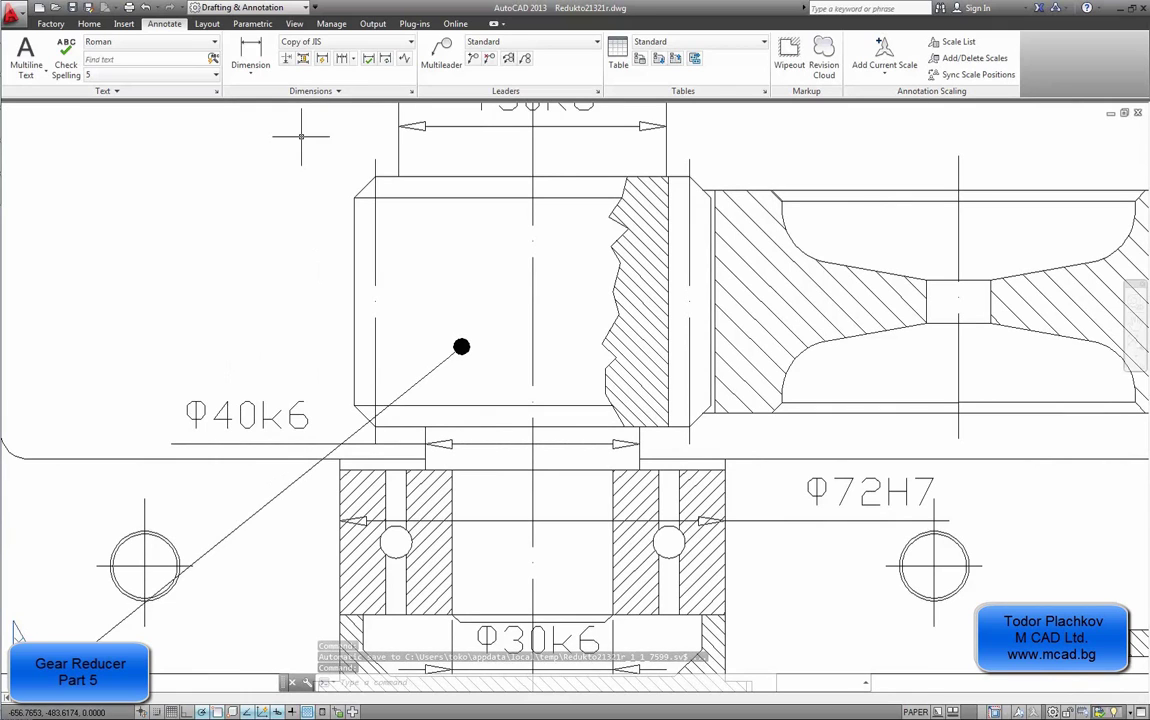
{"action": "left_click", "coordinate": [257, 66]}
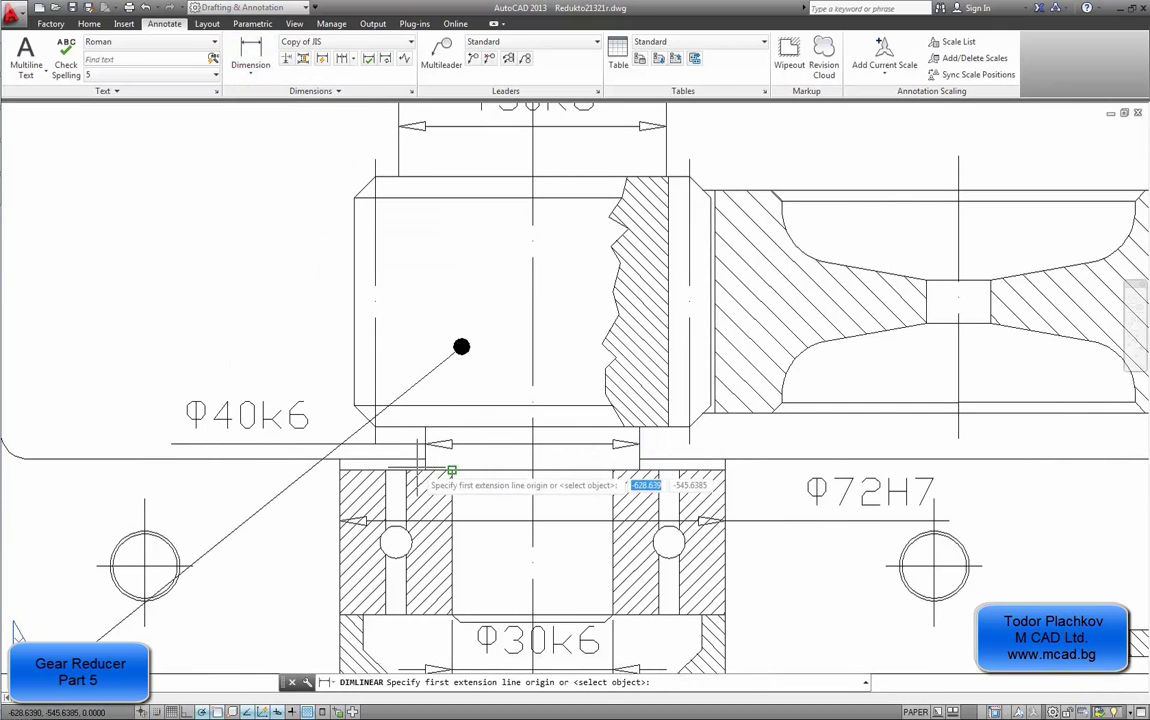
{"action": "left_click", "coordinate": [425, 470]}
{"action": "left_click", "coordinate": [427, 426]}
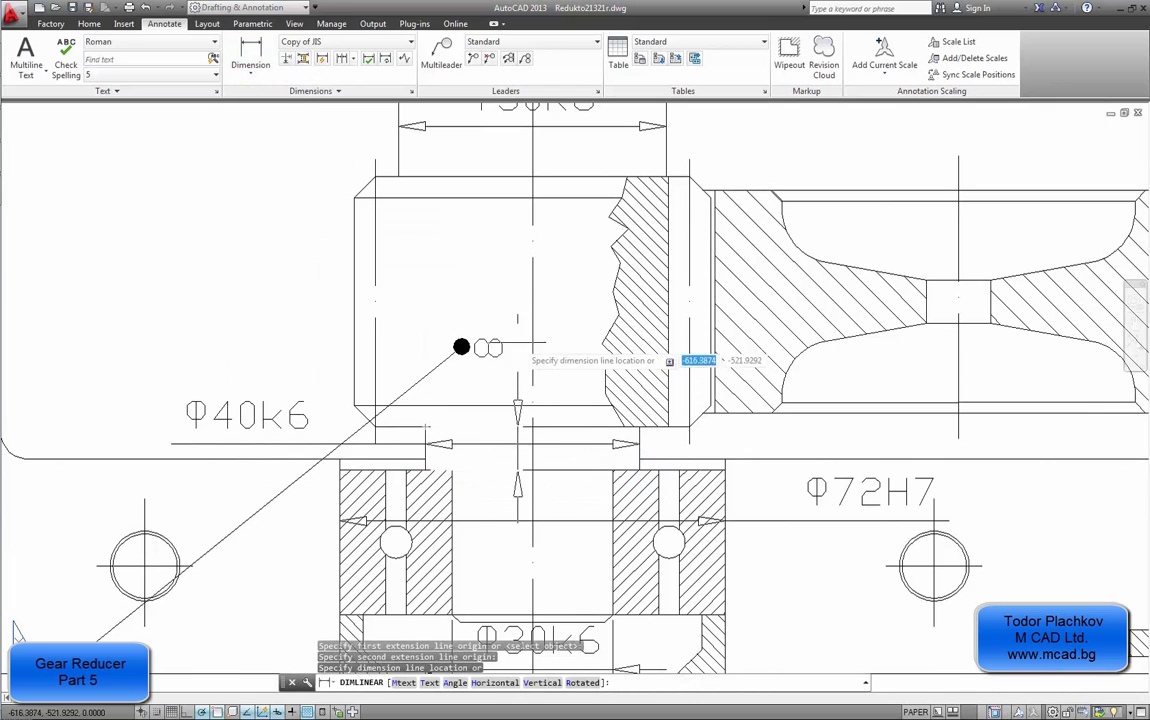
{"action": "key", "text": "Escape"}
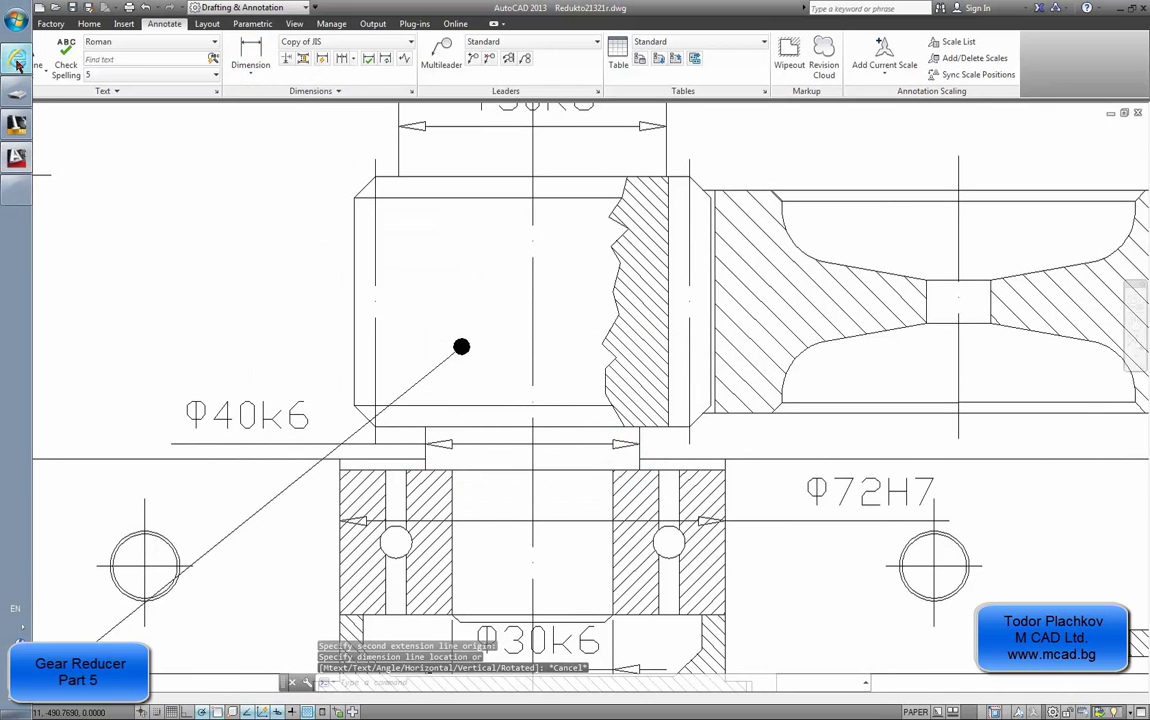
Step: Switch back to Inventor and add a second shaft cylinder of 40 mm diameter and 8 mm length
{"action": "left_click", "coordinate": [16, 121]}
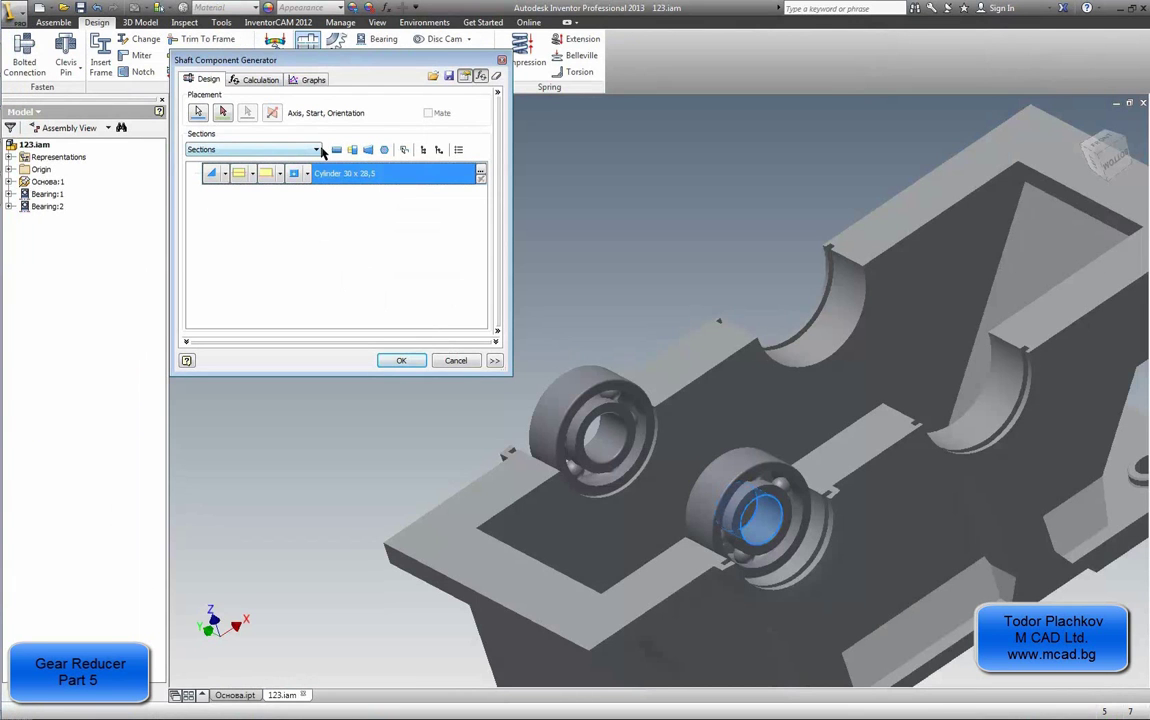
{"action": "left_click", "coordinate": [335, 149]}
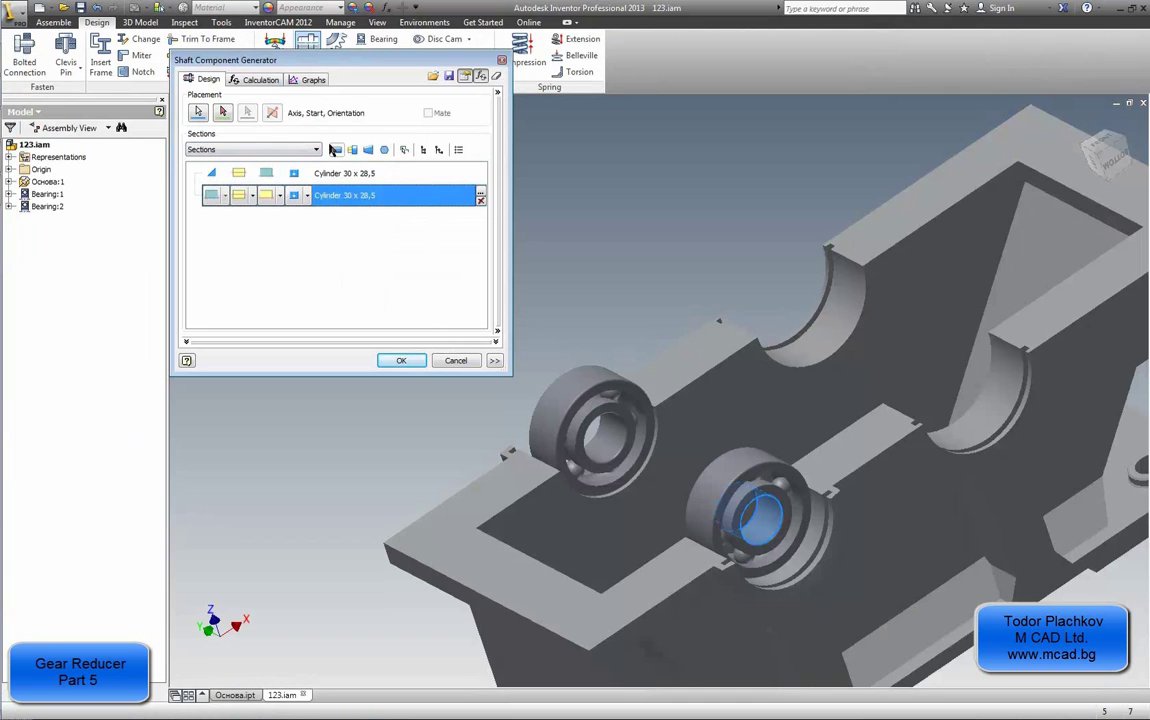
{"action": "double_click", "coordinate": [346, 203]}
{"action": "left_click", "coordinate": [356, 353]}
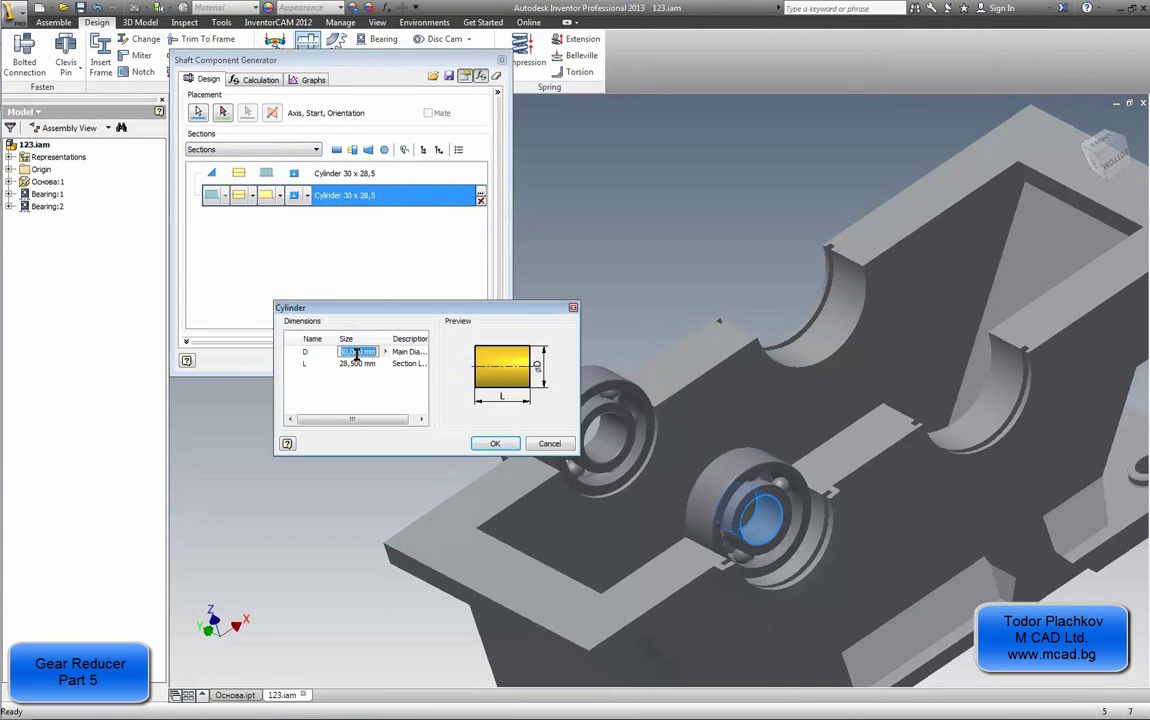
{"action": "left_click", "coordinate": [366, 363]}
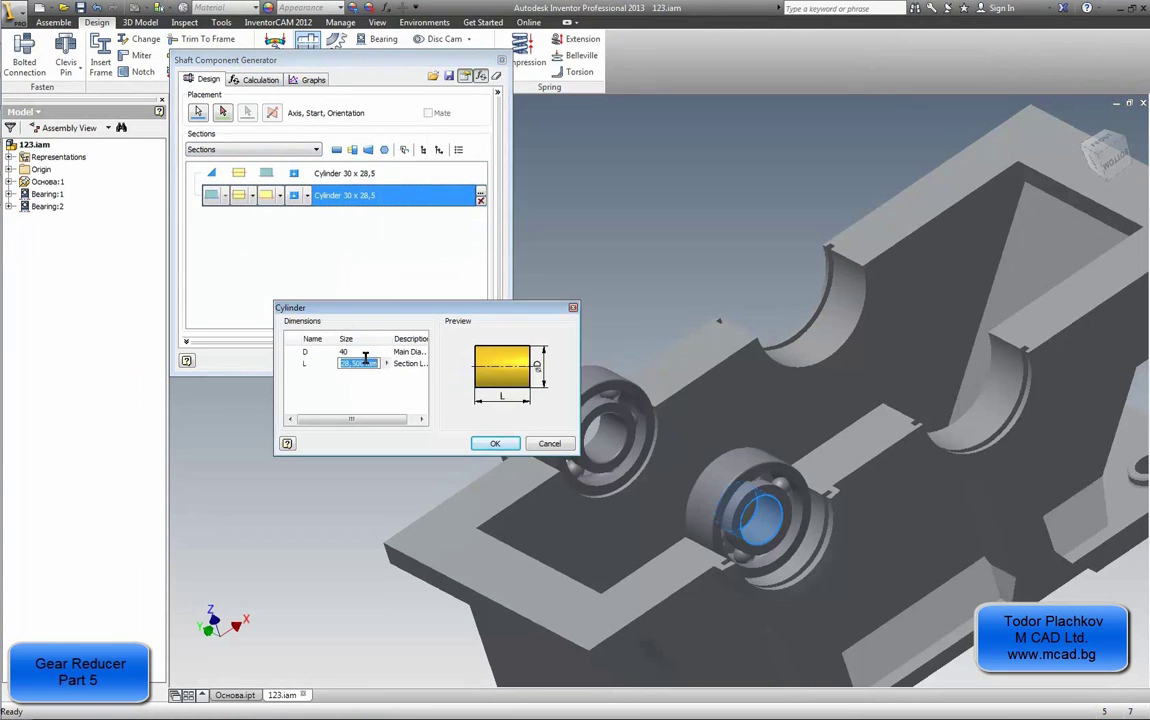
{"action": "left_click", "coordinate": [495, 443]}
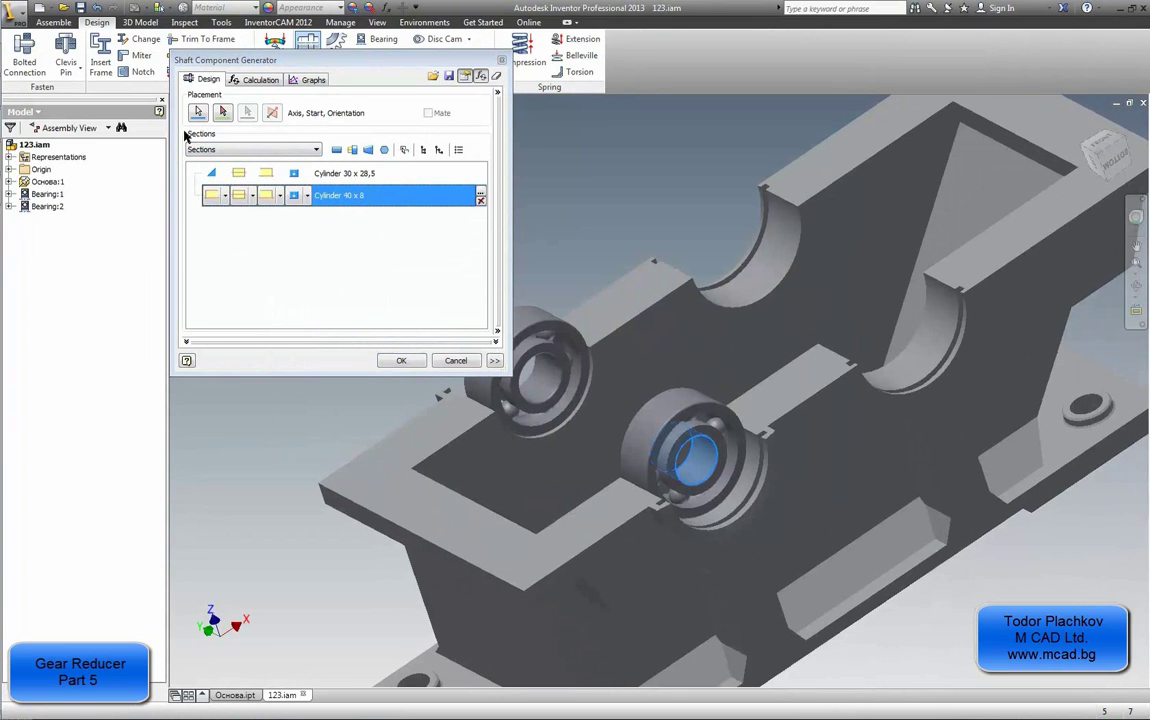
Step: Switch to the AutoCAD drawing and examine the pinion and the Φ50k6 shaft section between the pinion and the upper gear
{"action": "left_click", "coordinate": [15, 150]}
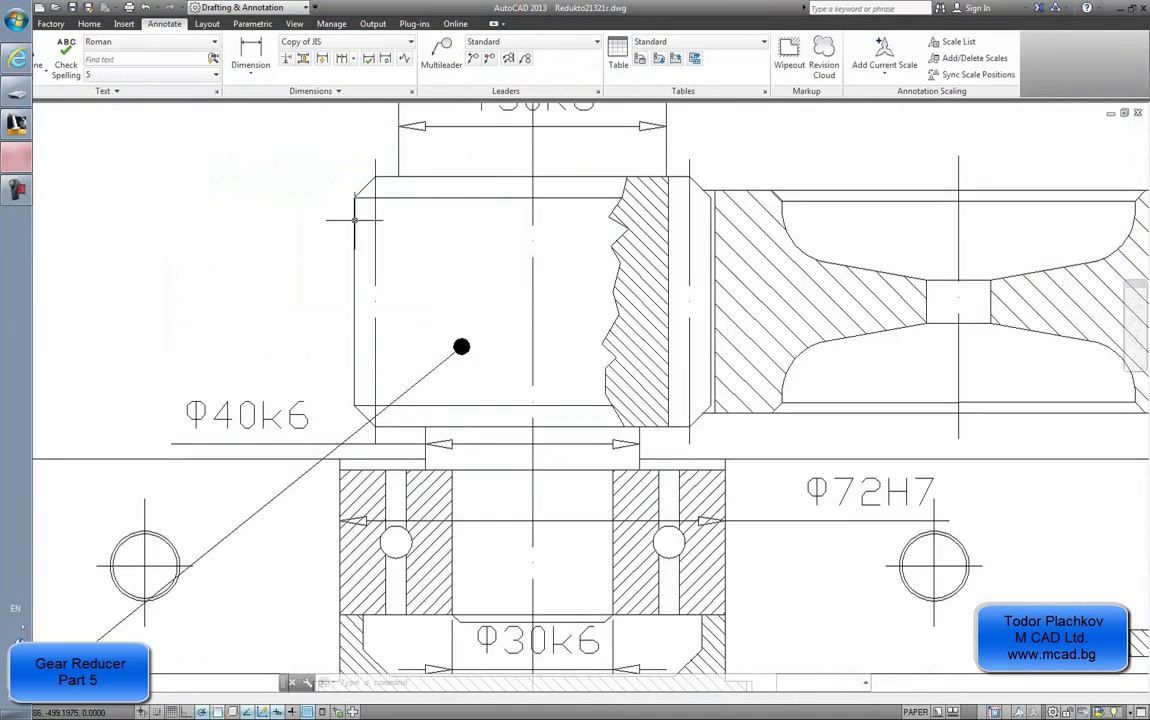
{"action": "scroll", "coordinate": [458, 381], "scroll_direction": "up", "scroll_amount": 1}
{"action": "scroll", "coordinate": [458, 381], "scroll_direction": "down", "scroll_amount": 3}
{"action": "scroll", "coordinate": [340, 370], "scroll_direction": "up", "scroll_amount": 1}
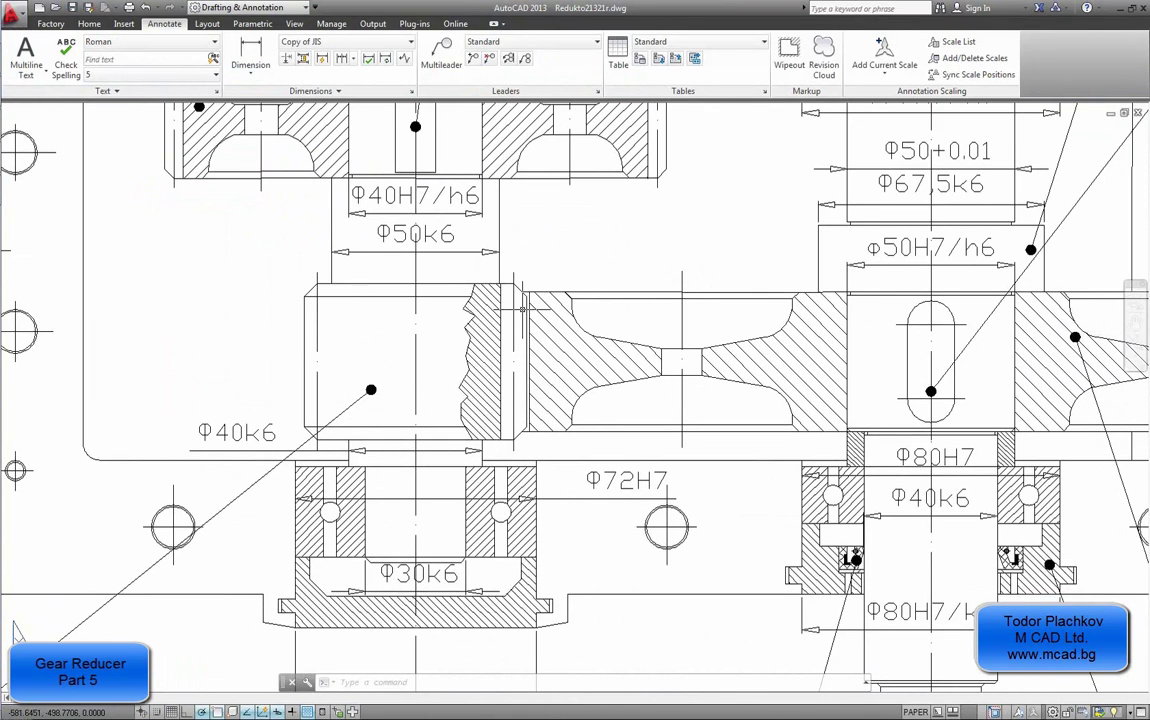
{"action": "middle_click_drag", "start_coordinate": [569, 481], "coordinate": [548, 509]}
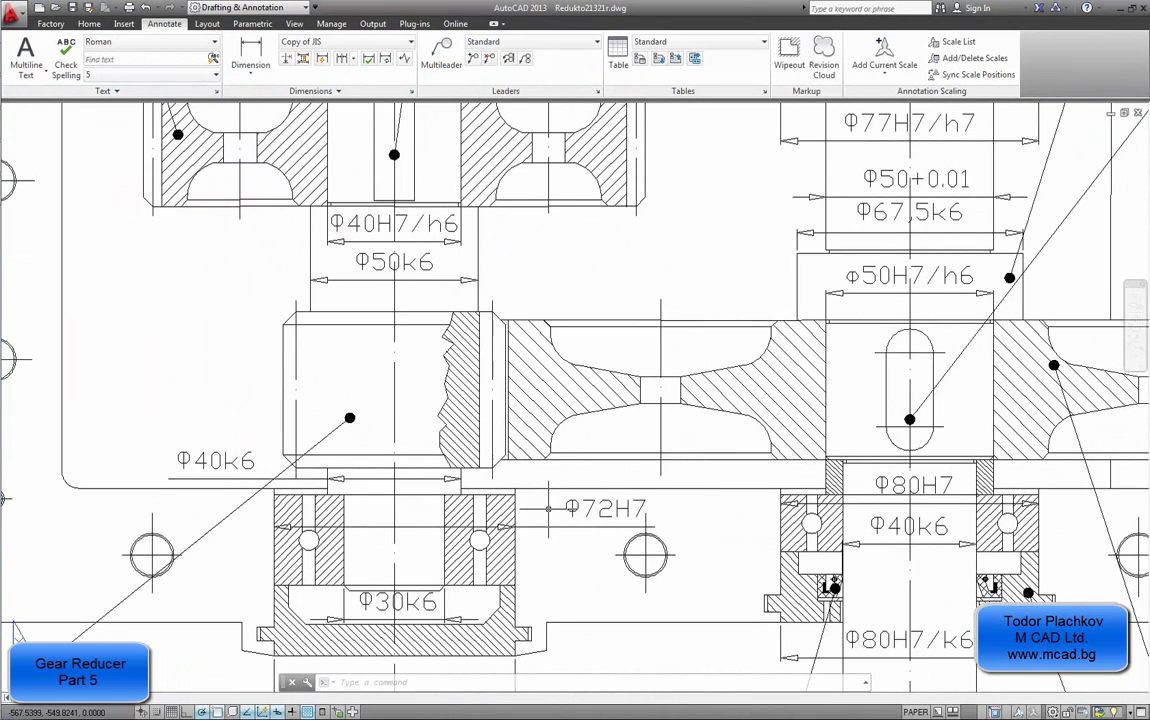
{"action": "scroll", "coordinate": [751, 381], "scroll_direction": "down", "scroll_amount": 2}
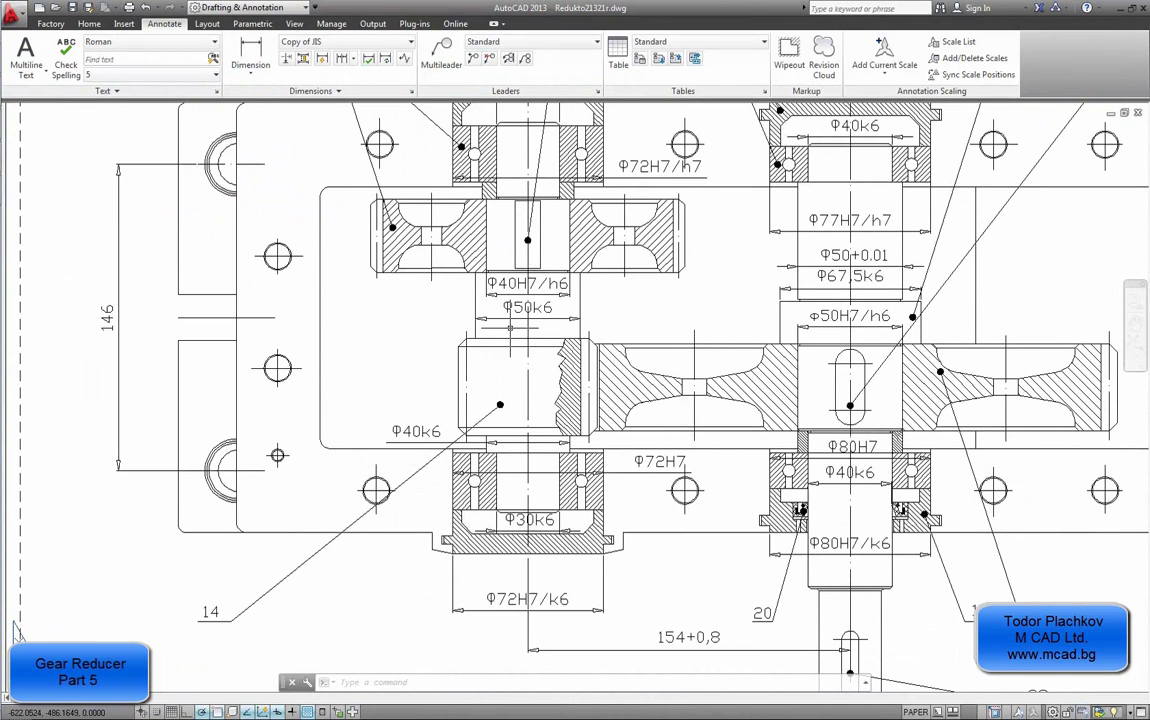
{"action": "scroll", "coordinate": [552, 373], "scroll_direction": "up", "scroll_amount": 2}
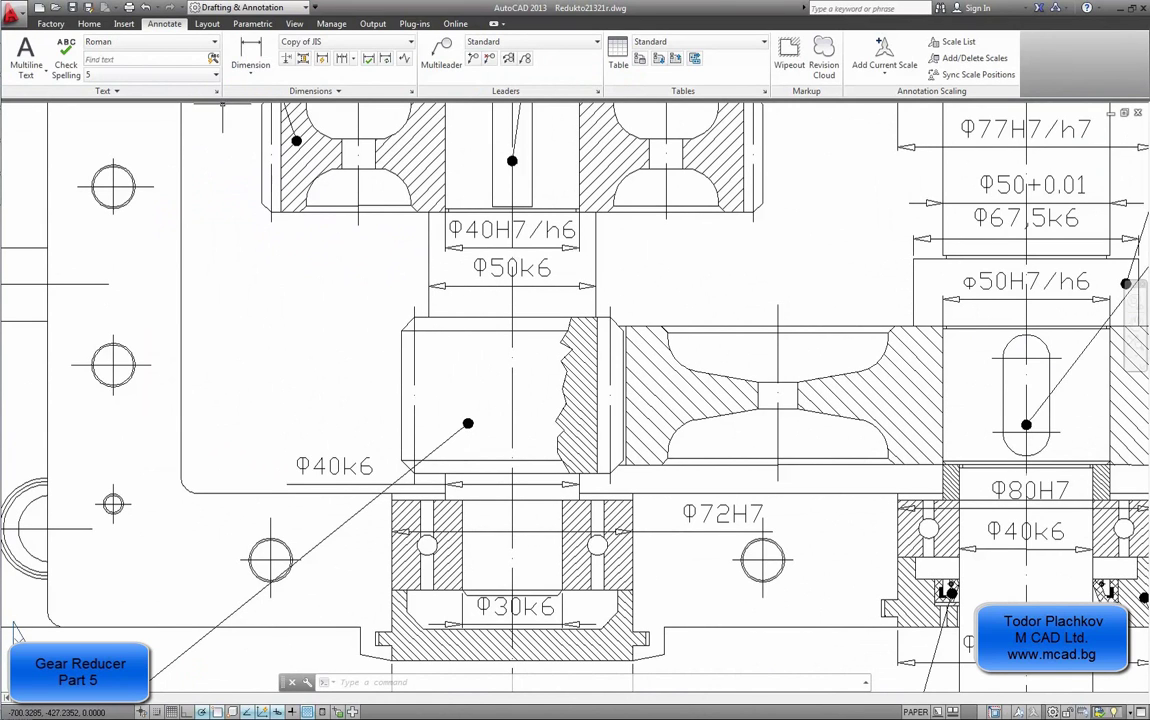
Step: Measure the axial length from the upper gear's lower face to the pinion's lower end face with a temporary linear dimension
{"action": "left_click", "coordinate": [251, 50]}
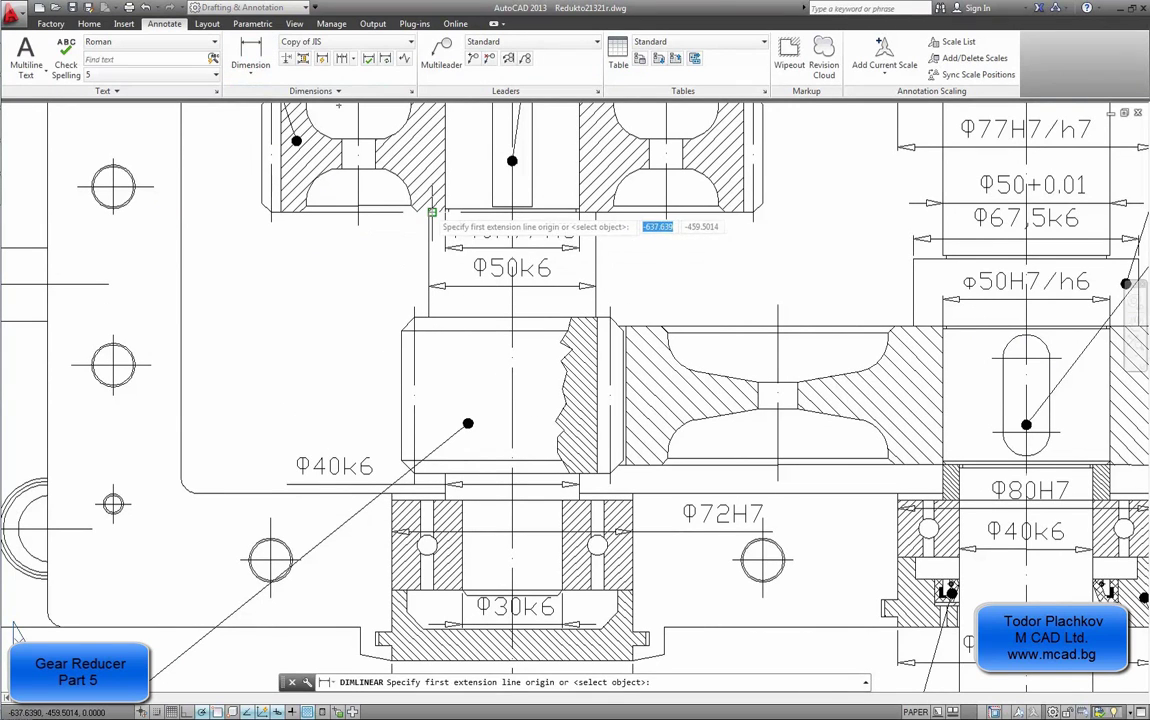
{"action": "scroll", "coordinate": [437, 216], "scroll_direction": "up", "scroll_amount": 5}
{"action": "scroll", "coordinate": [440, 215], "scroll_direction": "up", "scroll_amount": 5}
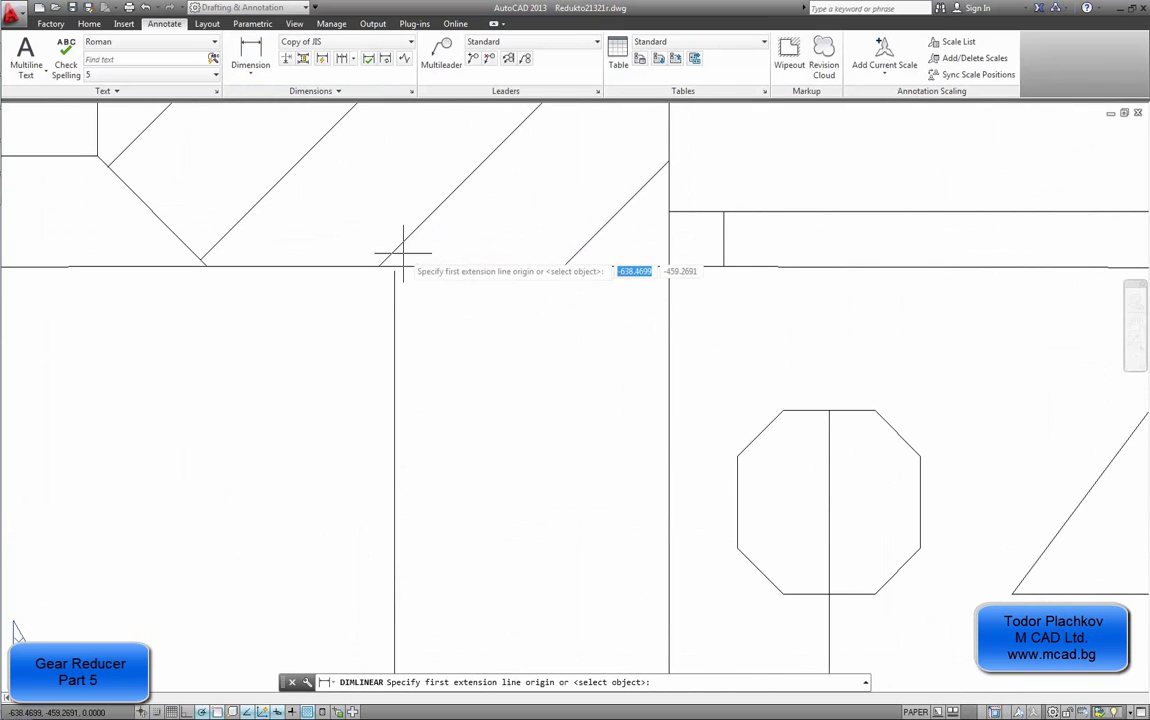
{"action": "left_click", "coordinate": [669, 266]}
{"action": "scroll", "coordinate": [650, 264], "scroll_direction": "down", "scroll_amount": 4}
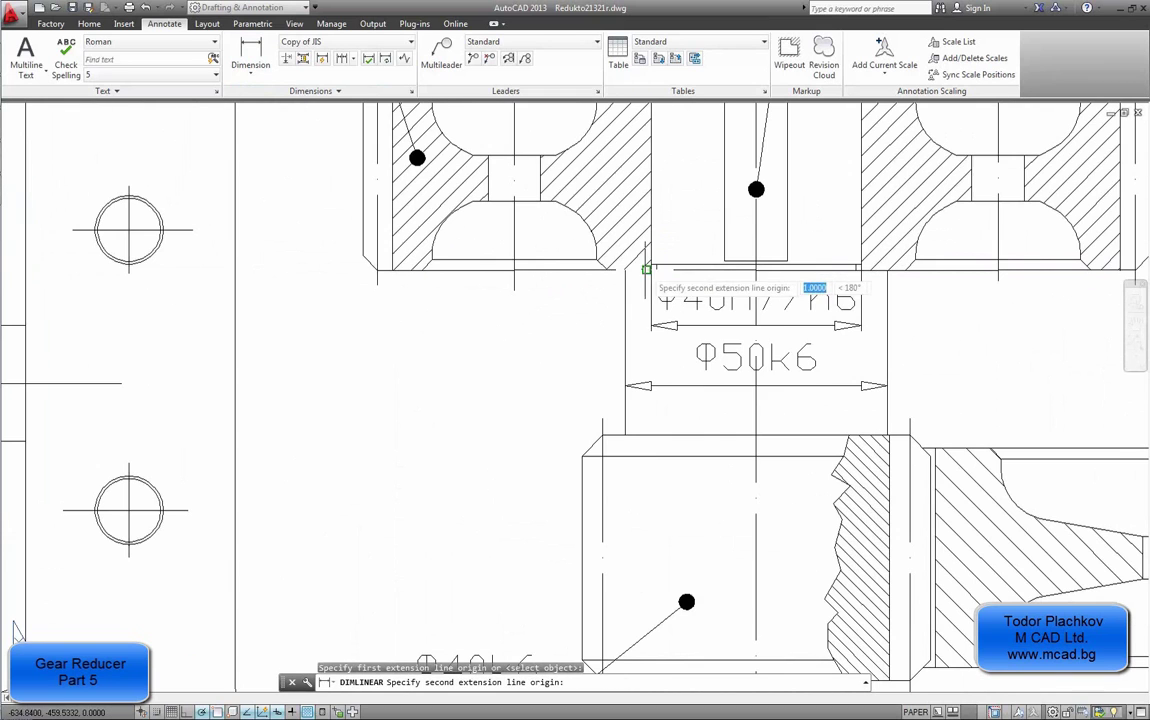
{"action": "scroll", "coordinate": [600, 350], "scroll_direction": "down", "scroll_amount": 4}
{"action": "scroll", "coordinate": [558, 325], "scroll_direction": "up", "scroll_amount": 7}
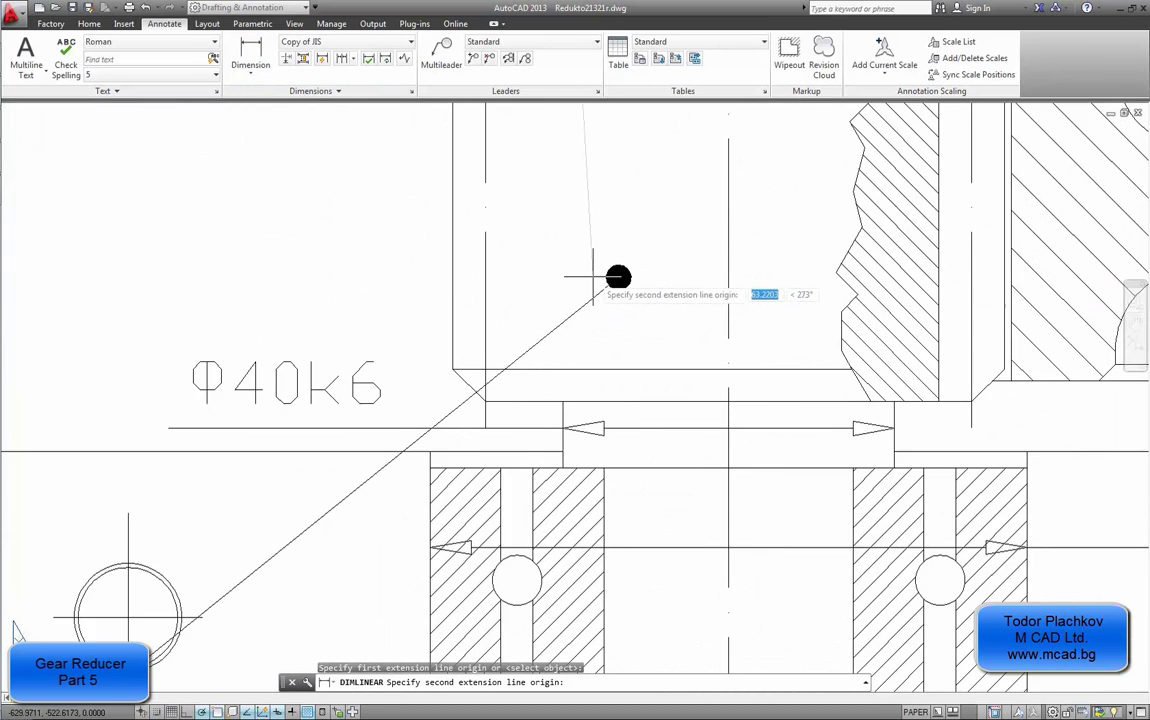
{"action": "left_click", "coordinate": [562, 401]}
{"action": "scroll", "coordinate": [630, 270], "scroll_direction": "down", "scroll_amount": 3}
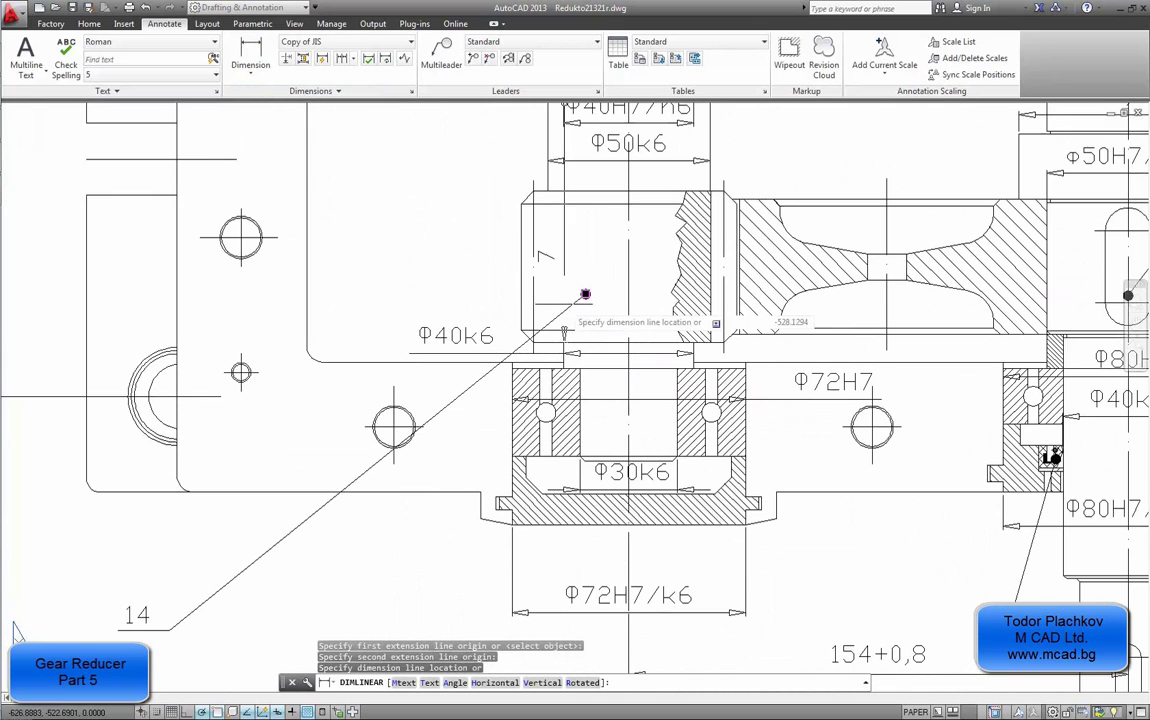
{"action": "scroll", "coordinate": [610, 250], "scroll_direction": "up", "scroll_amount": 3}
{"action": "scroll", "coordinate": [520, 252], "scroll_direction": "down", "scroll_amount": 2}
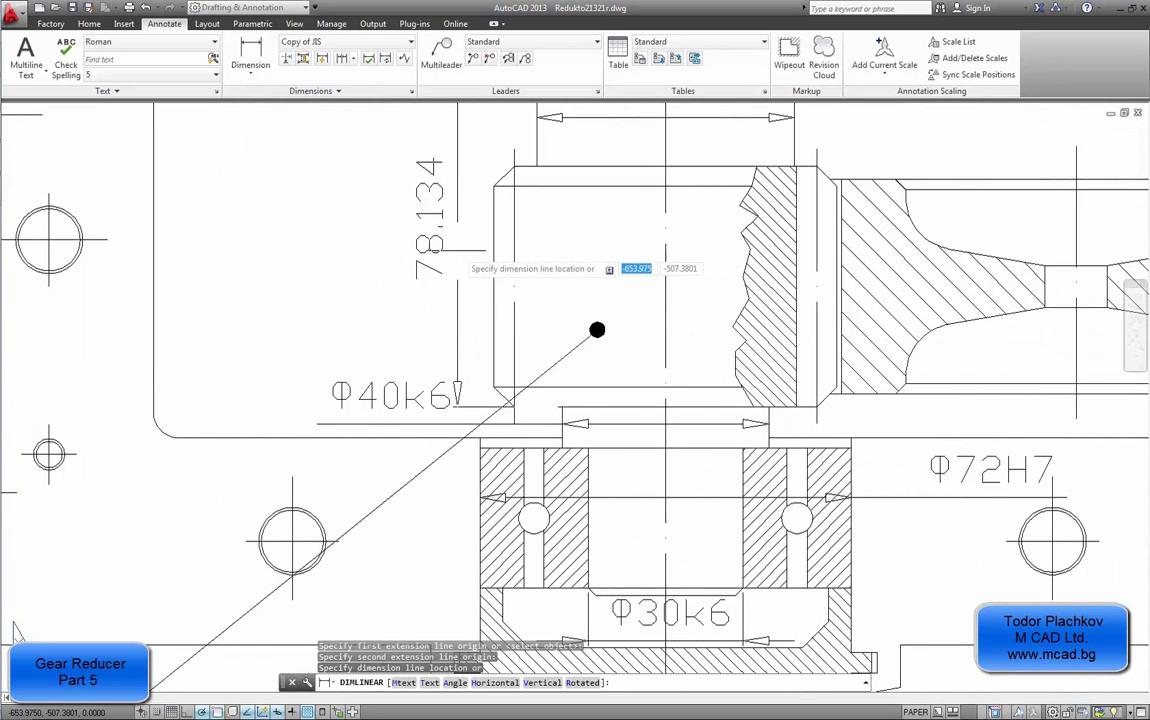
{"action": "scroll", "coordinate": [480, 252], "scroll_direction": "down", "scroll_amount": 2}
{"action": "middle_click_drag", "start_coordinate": [458, 252], "coordinate": [407, 333]}
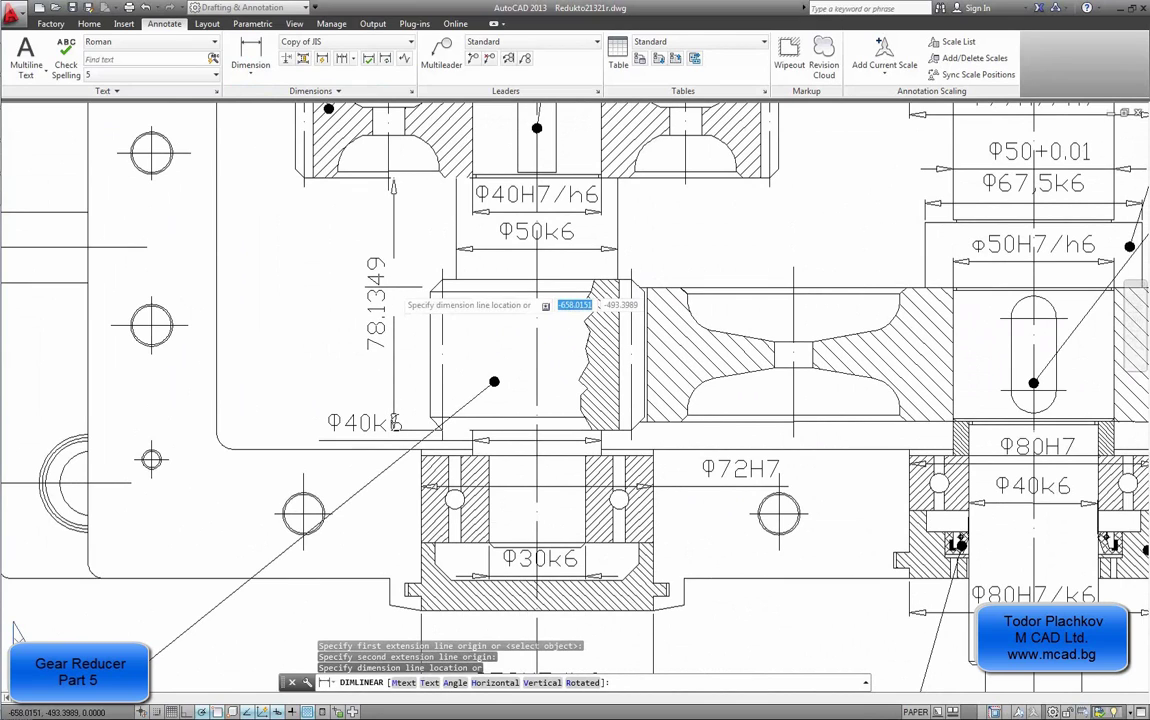
{"action": "key", "text": "Escape"}
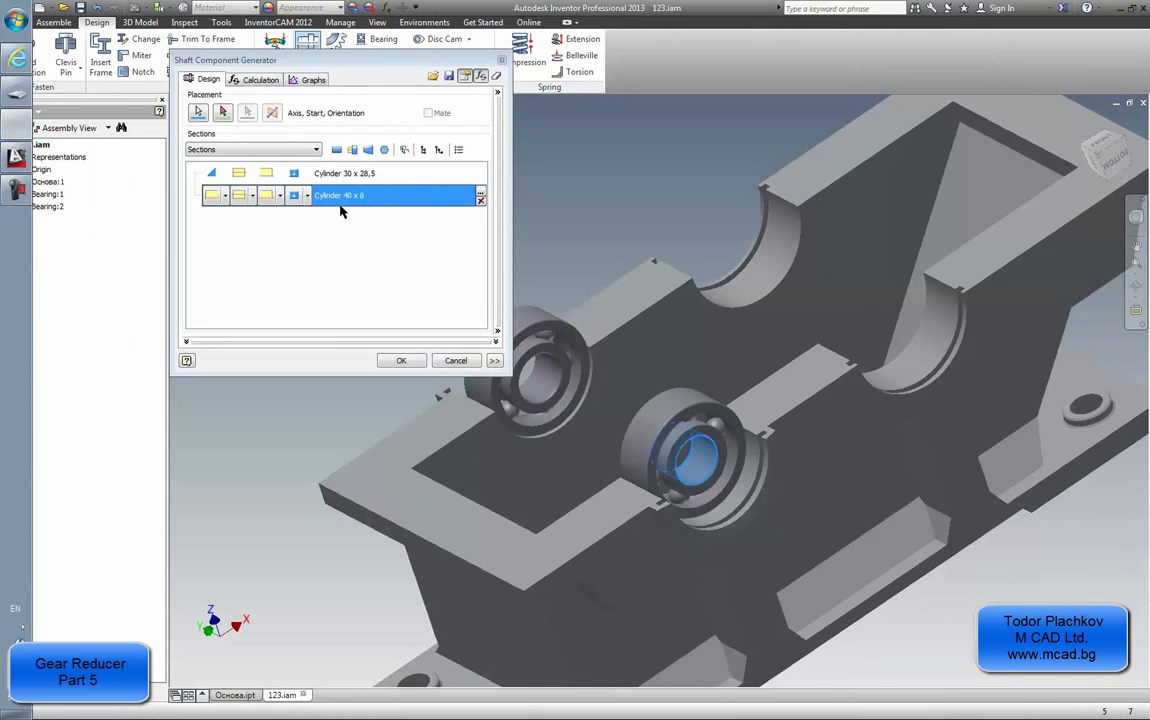
Step: Switch back to Inventor and add a third shaft cylinder of 50 mm diameter and 80 mm length
{"action": "left_click", "coordinate": [340, 149]}
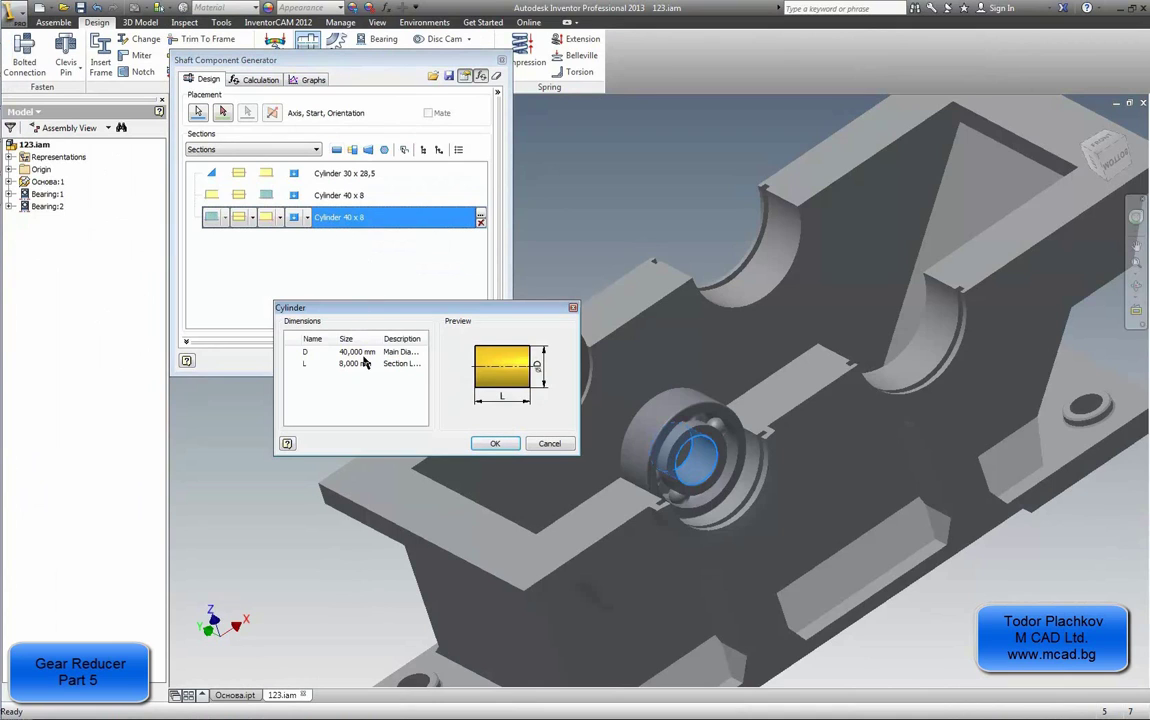
{"action": "left_click", "coordinate": [360, 352]}
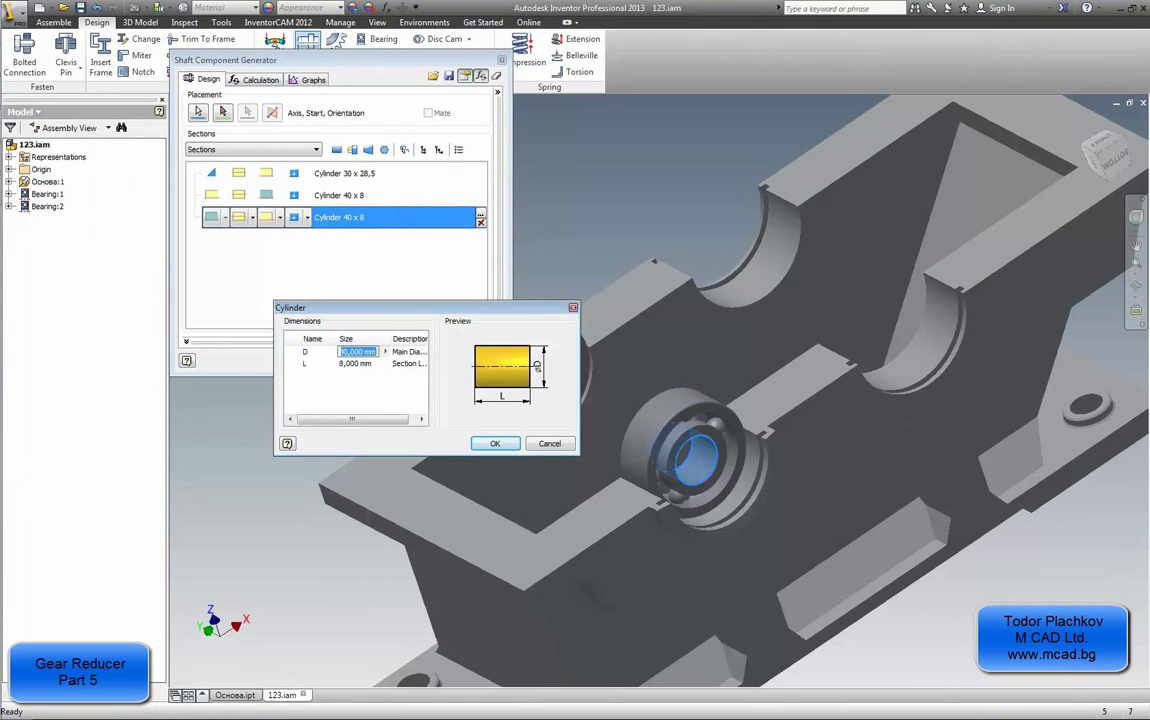
{"action": "left_click", "coordinate": [352, 363]}
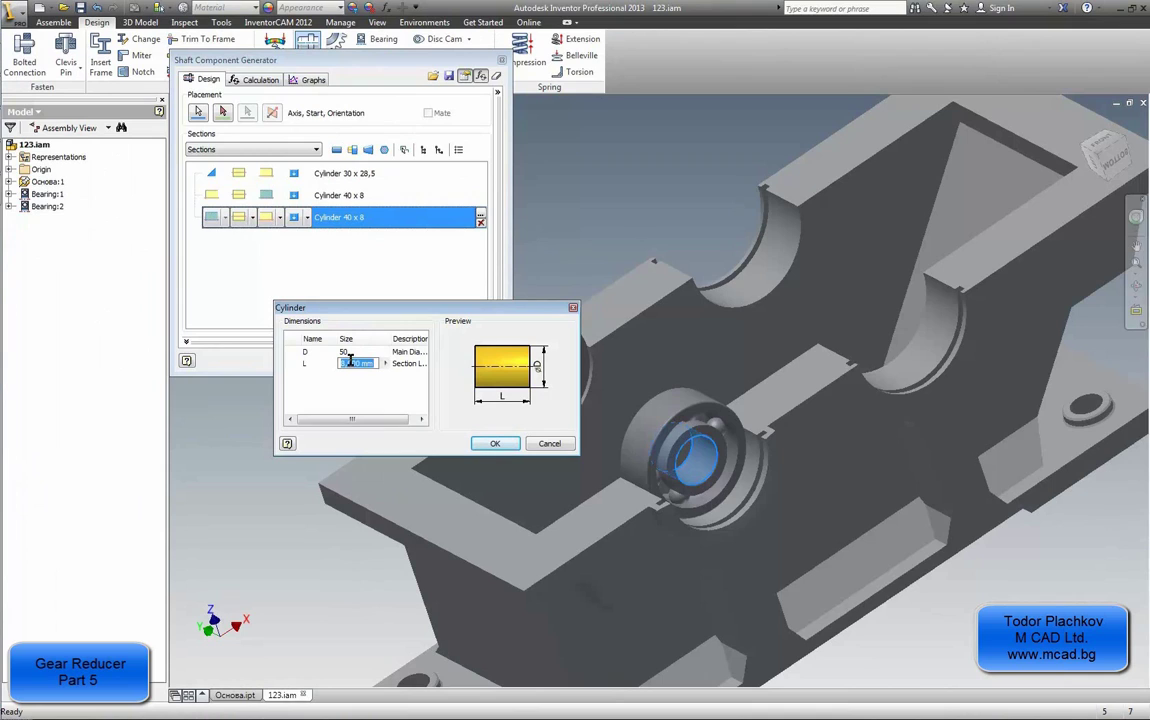
{"action": "left_click", "coordinate": [493, 443]}
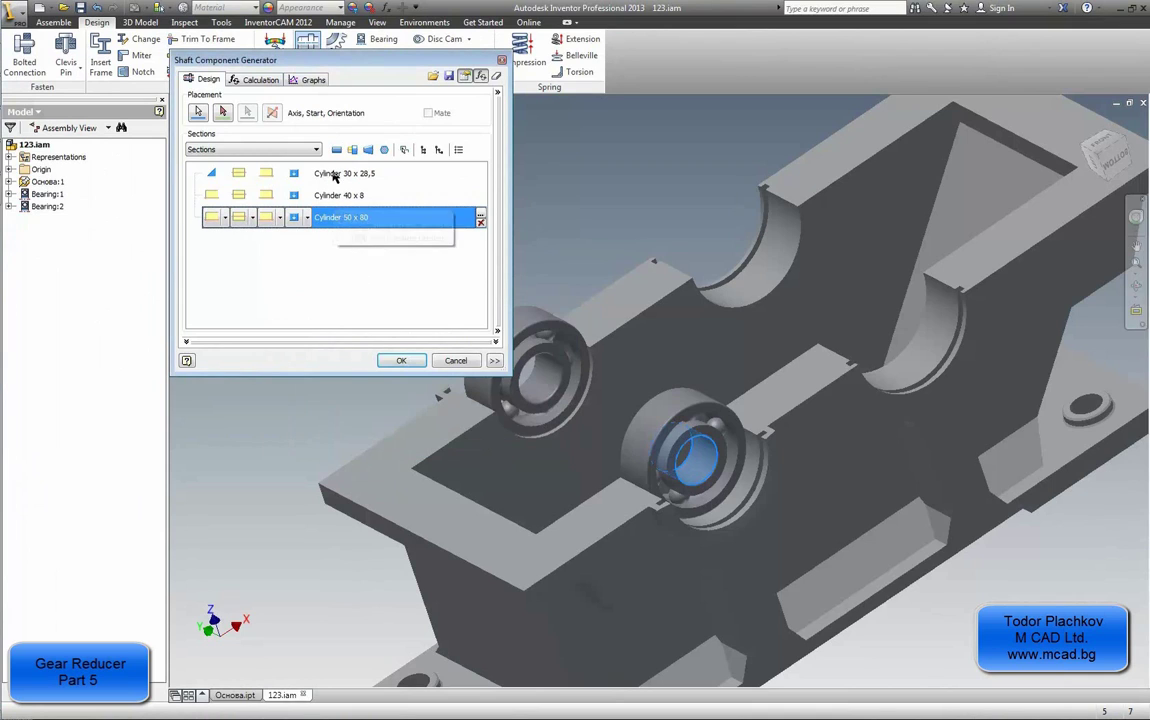
Step: Switch to the AutoCAD drawing and examine the Φ40H7/h6 gear seat and the relief groove at its lower end
{"action": "left_click", "coordinate": [15, 153]}
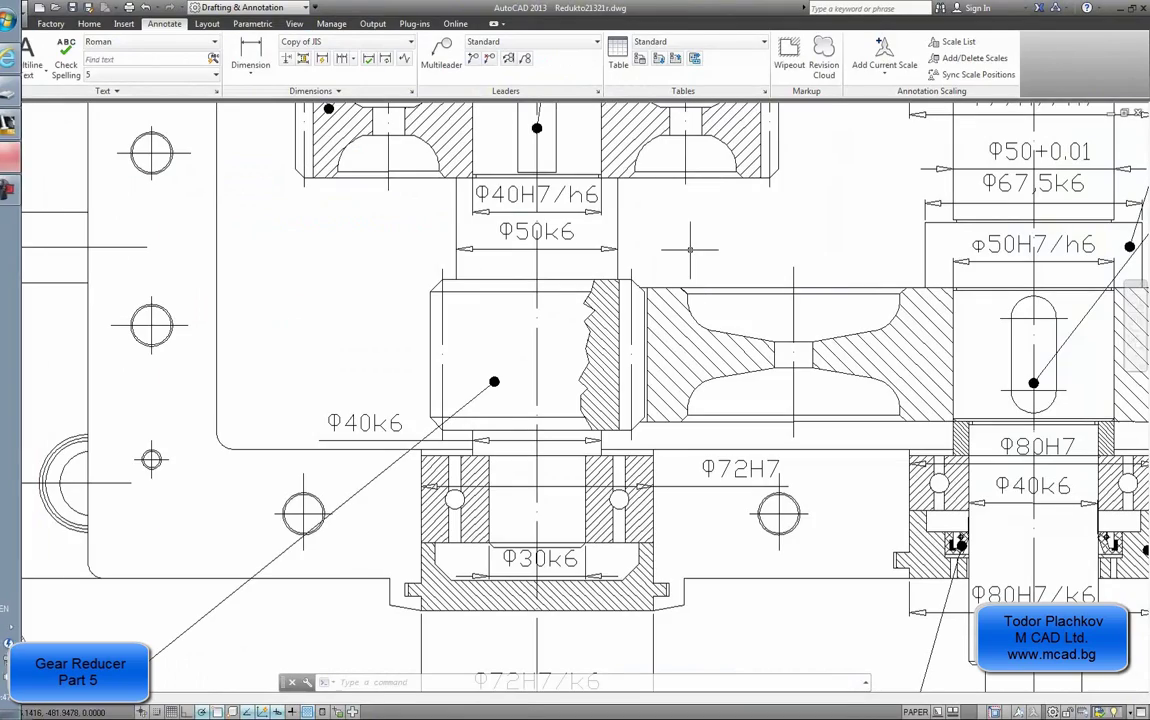
{"action": "middle_click_drag", "start_coordinate": [731, 281], "coordinate": [660, 422]}
{"action": "scroll", "coordinate": [520, 241], "scroll_direction": "up", "scroll_amount": 3}
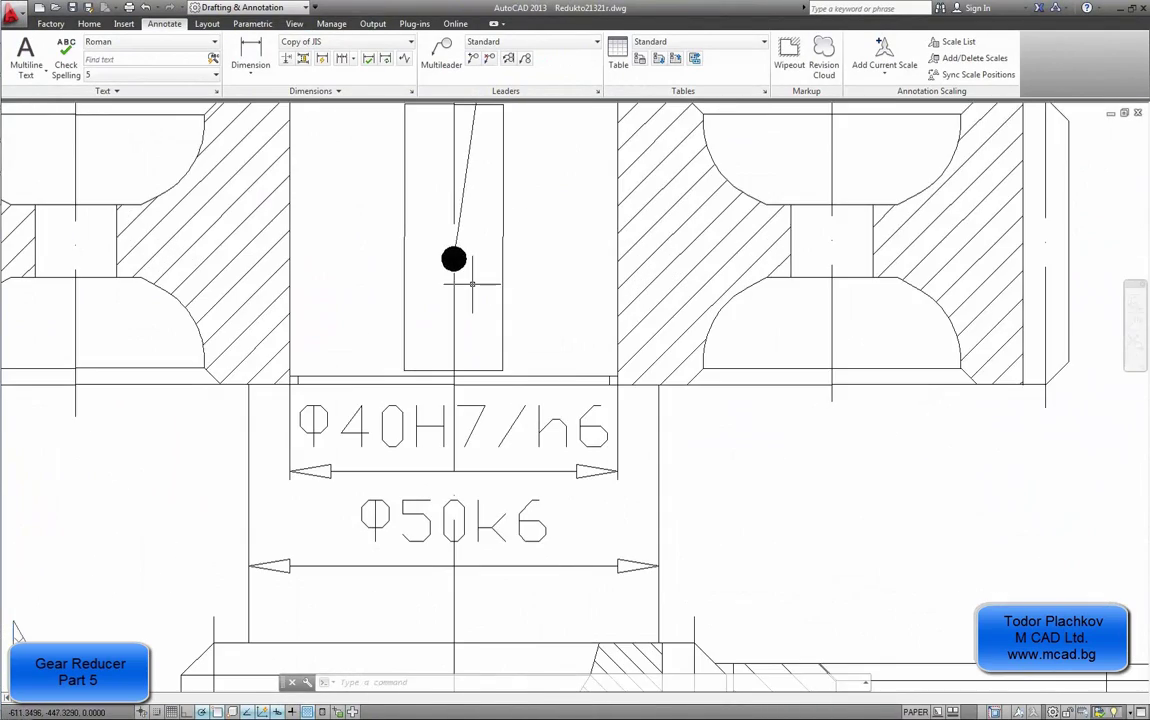
{"action": "scroll", "coordinate": [380, 347], "scroll_direction": "up", "scroll_amount": 2}
{"action": "scroll", "coordinate": [350, 518], "scroll_direction": "down", "scroll_amount": 3}
{"action": "scroll", "coordinate": [340, 360], "scroll_direction": "up", "scroll_amount": 2}
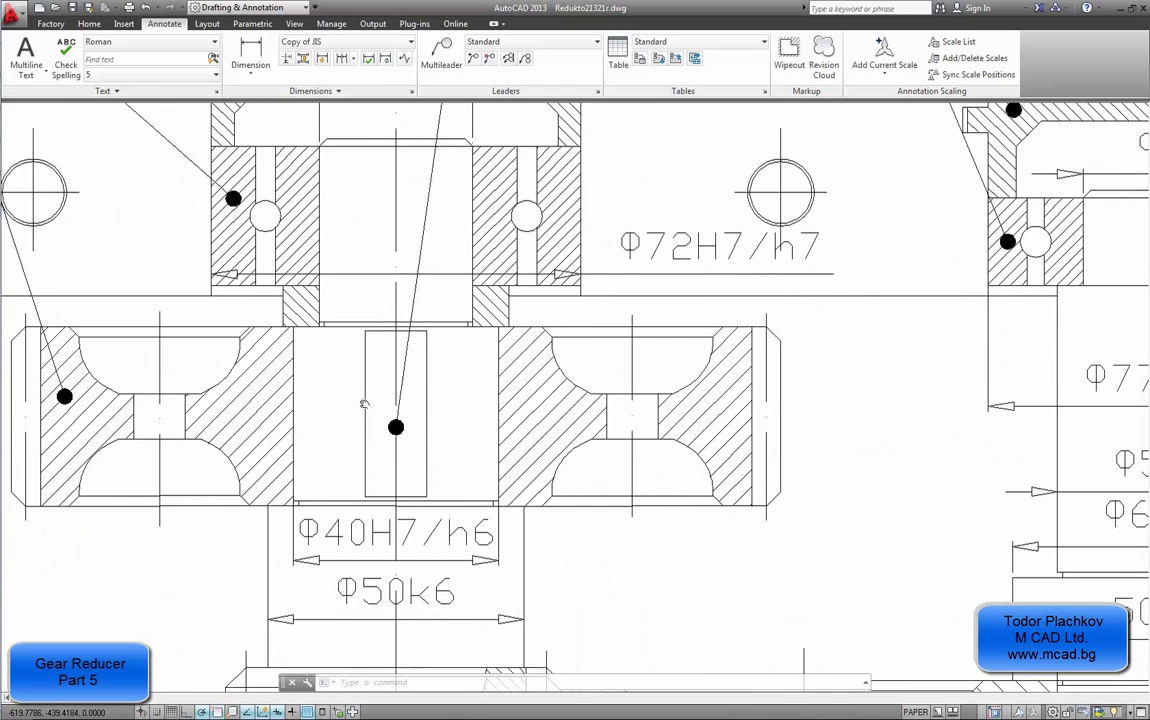
{"action": "scroll", "coordinate": [318, 516], "scroll_direction": "up", "scroll_amount": 2}
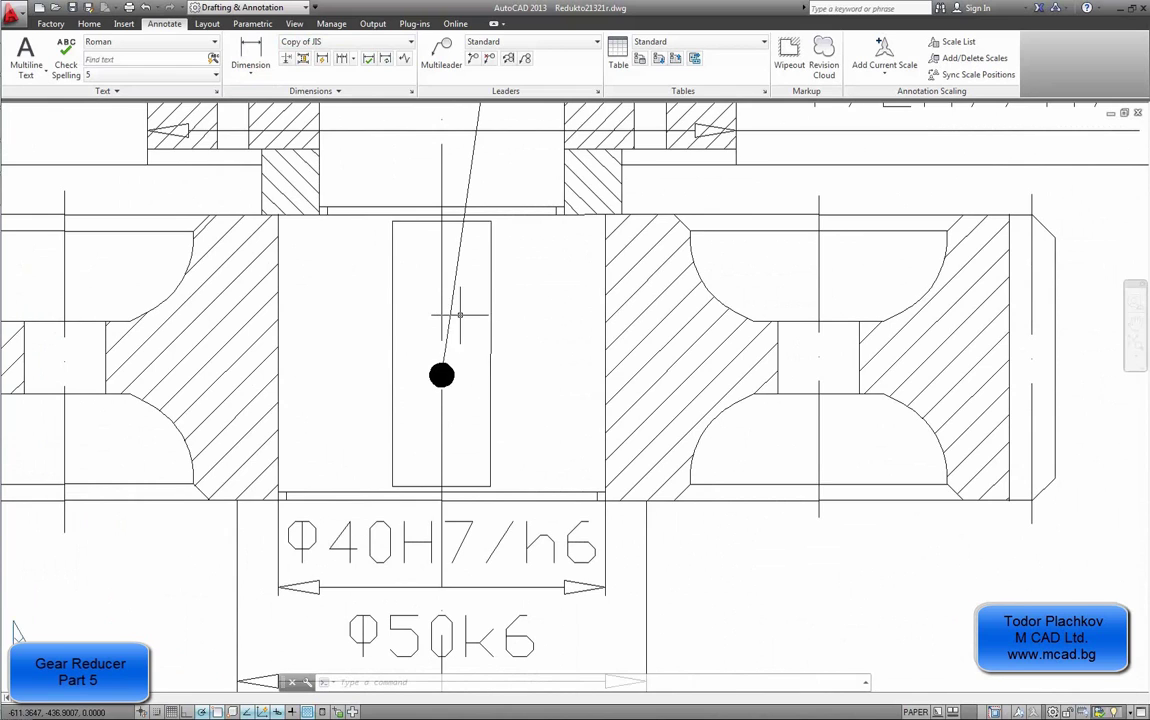
{"action": "scroll", "coordinate": [443, 348], "scroll_direction": "down", "scroll_amount": 3}
{"action": "scroll", "coordinate": [443, 355], "scroll_direction": "up", "scroll_amount": 3}
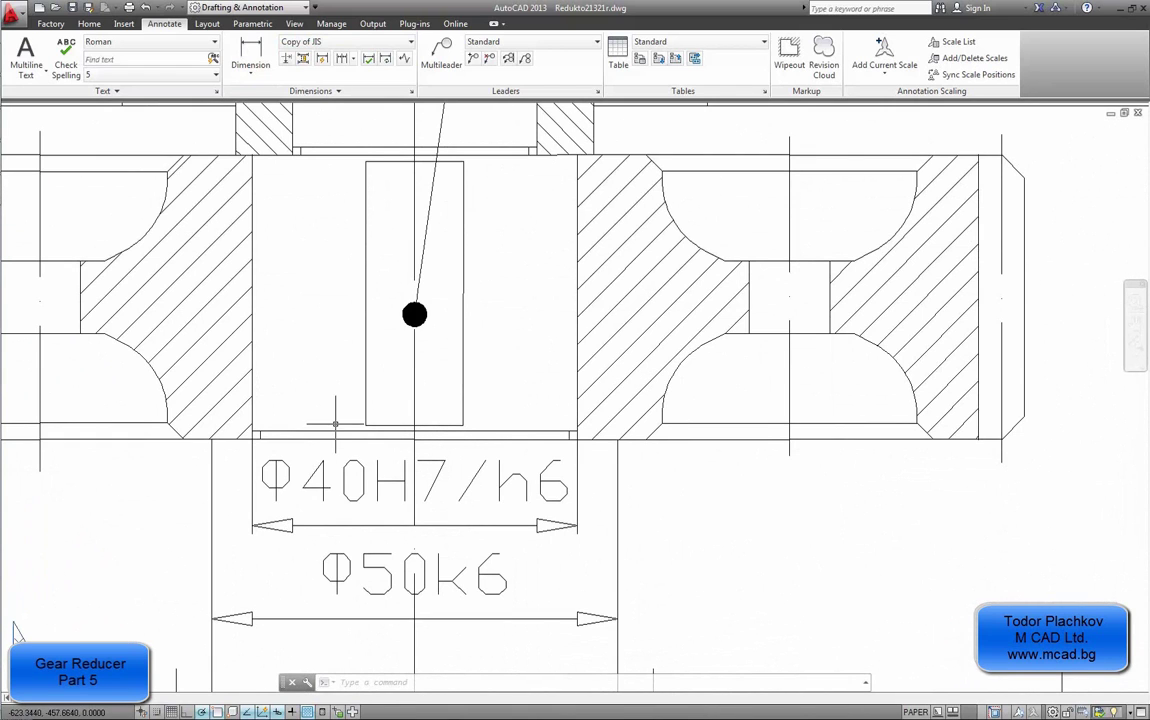
Step: Measure the width and the diameter of the relief groove below the Φ40H7/h6 gear seat with temporary linear dimensions
{"action": "left_click", "coordinate": [245, 58]}
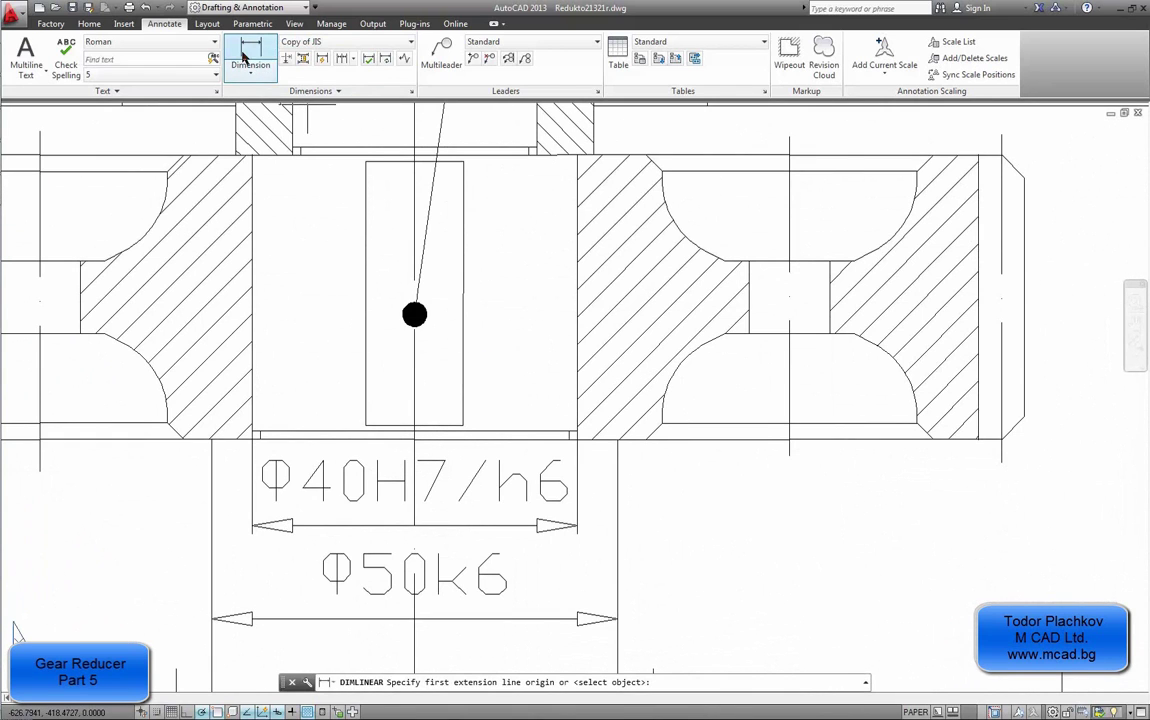
{"action": "left_click", "coordinate": [264, 432]}
{"action": "left_click", "coordinate": [258, 320]}
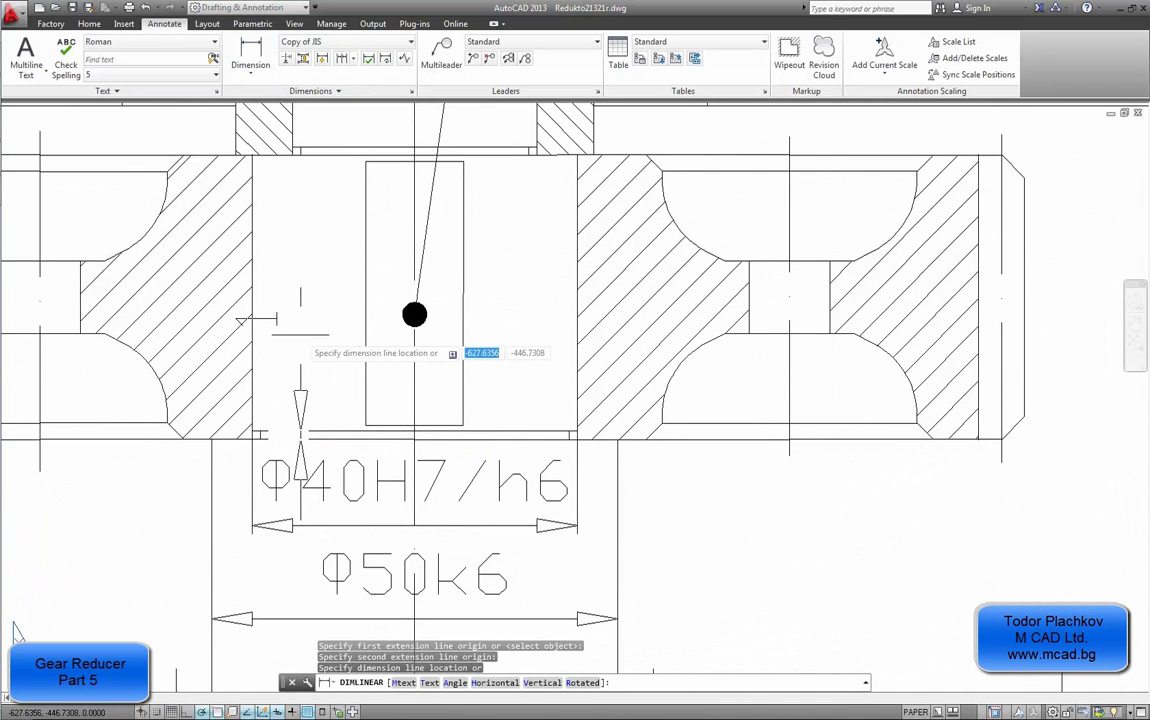
{"action": "key", "text": "Escape"}
{"action": "key", "text": "space"}
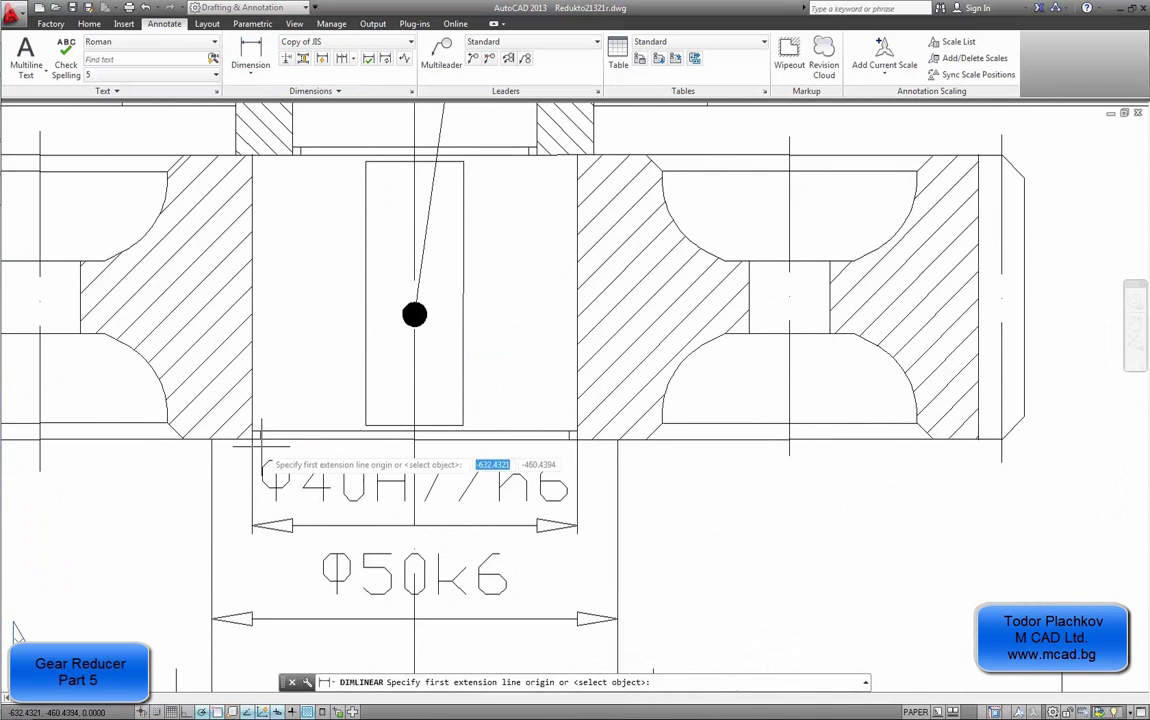
{"action": "left_click", "coordinate": [260, 439]}
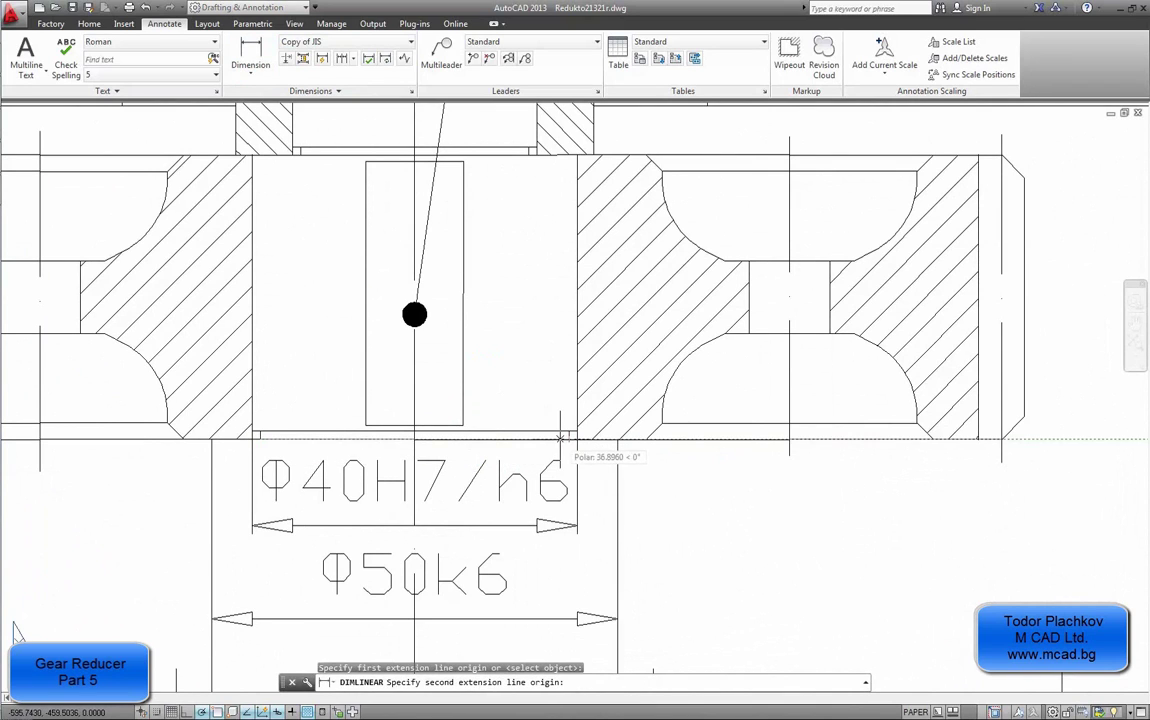
{"action": "left_click", "coordinate": [569, 439]}
{"action": "key", "text": "Escape"}
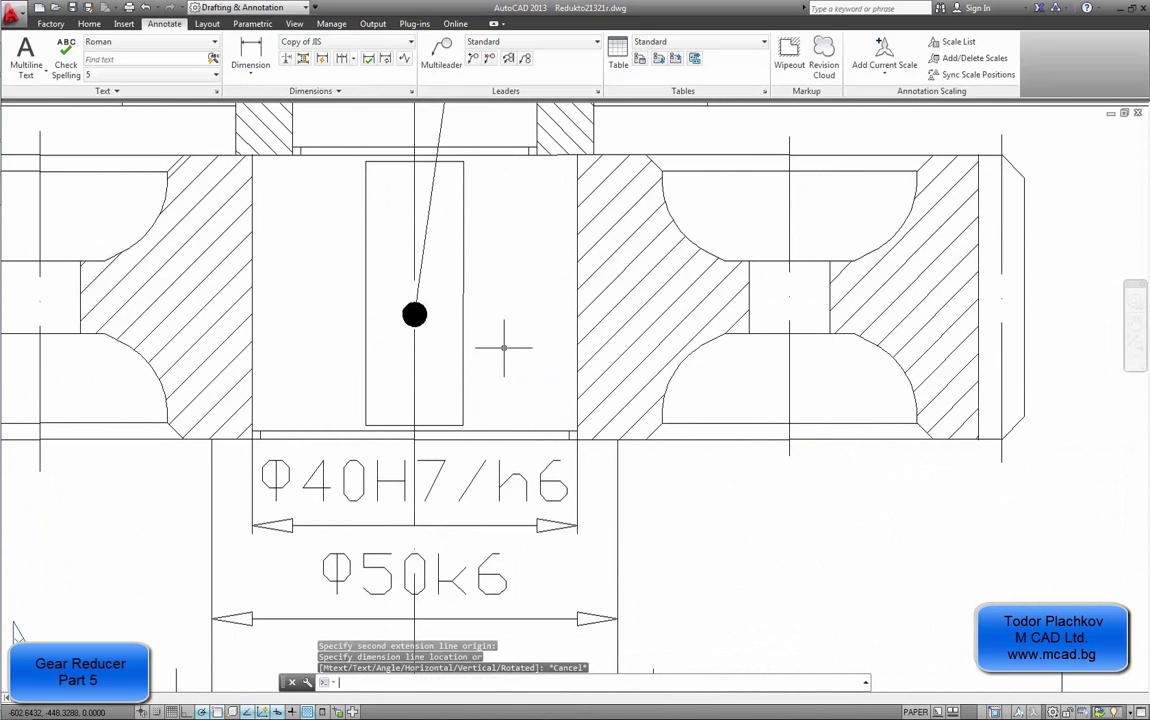
Step: Switch back to Inventor, add a fourth shaft cylinder of 38 mm diameter and 1 mm length, and append another cylinder section
{"action": "mouse_move", "coordinate": [14, 150]}
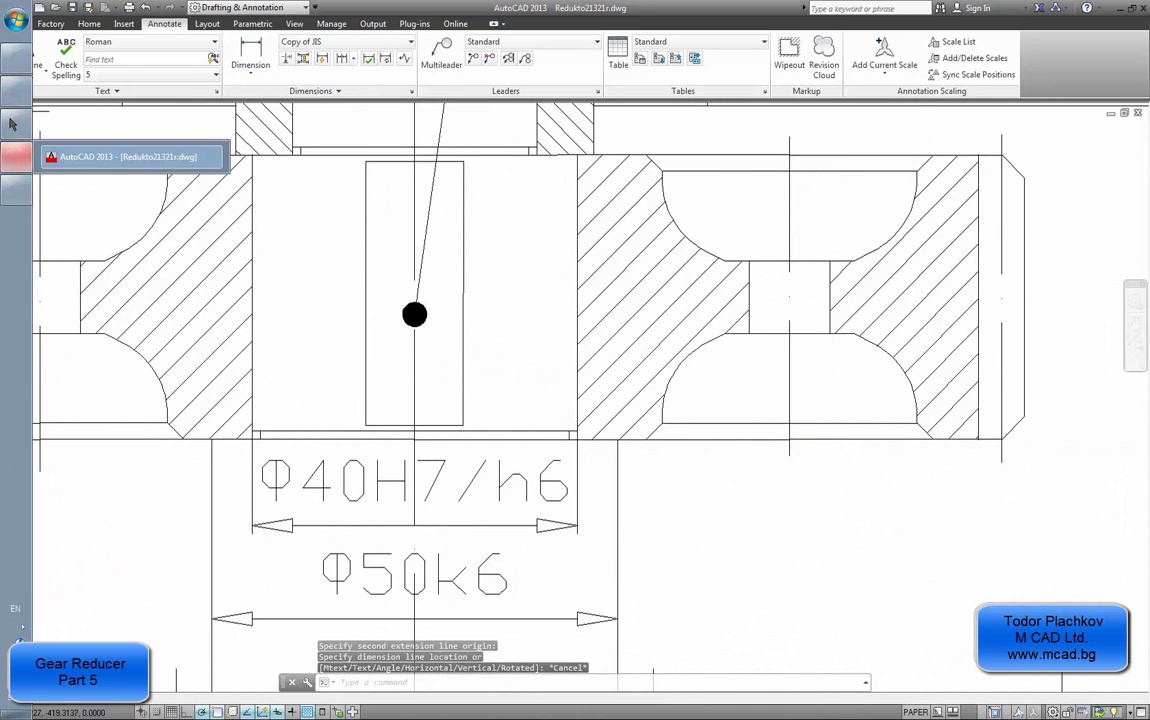
{"action": "left_click", "coordinate": [13, 123]}
{"action": "left_click", "coordinate": [337, 150]}
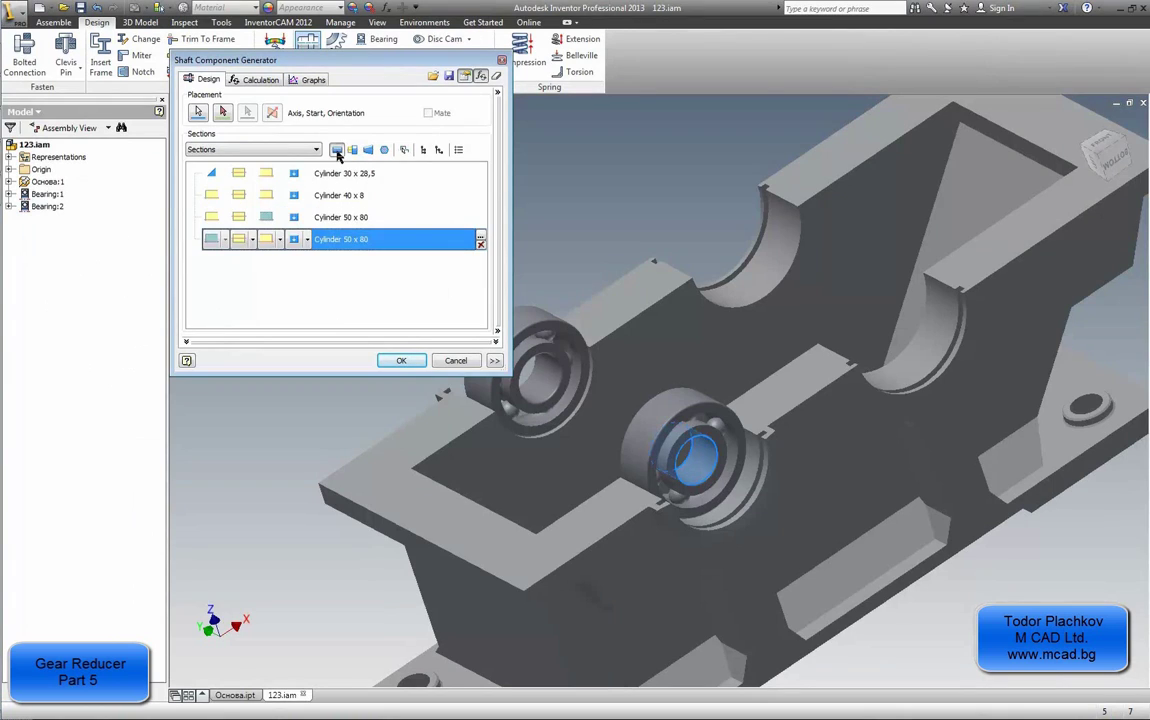
{"action": "double_click", "coordinate": [369, 244]}
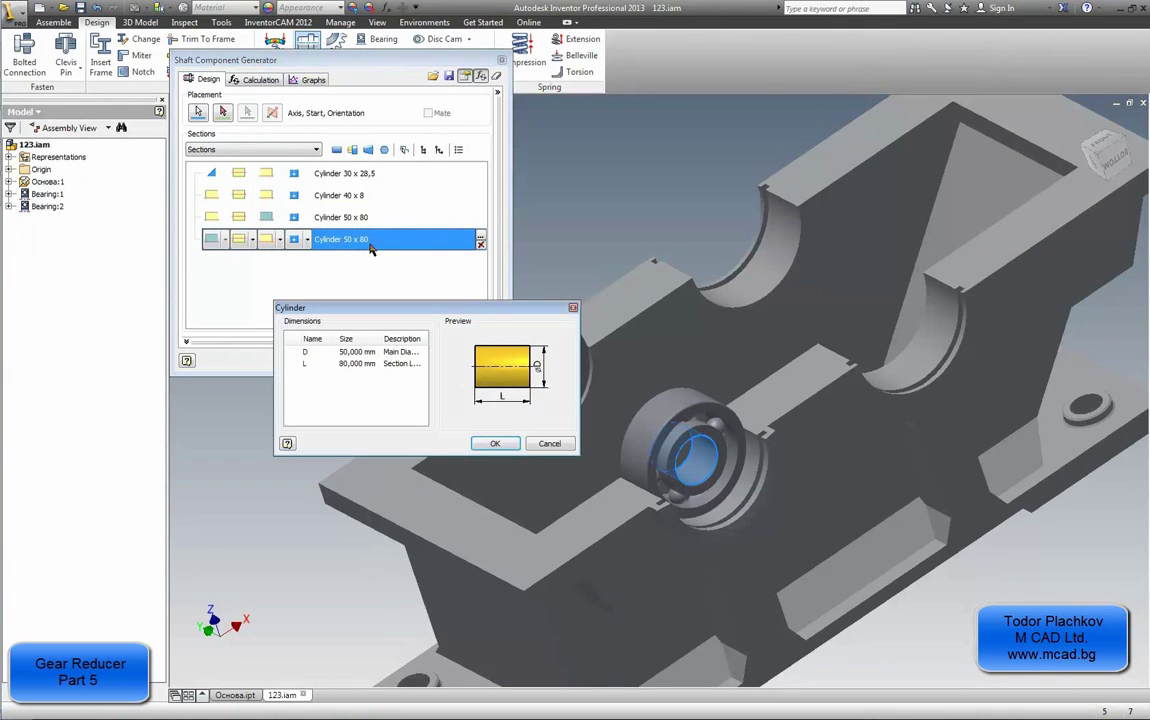
{"action": "left_click", "coordinate": [342, 353]}
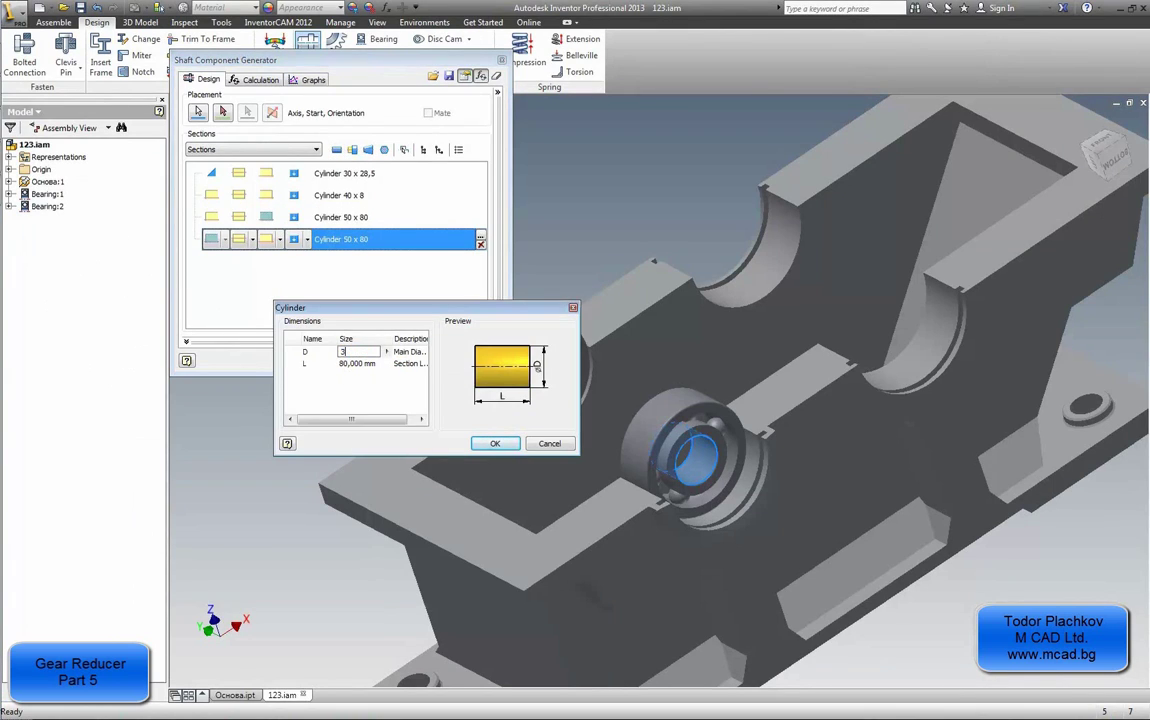
{"action": "left_click", "coordinate": [356, 363]}
{"action": "left_click", "coordinate": [493, 444]}
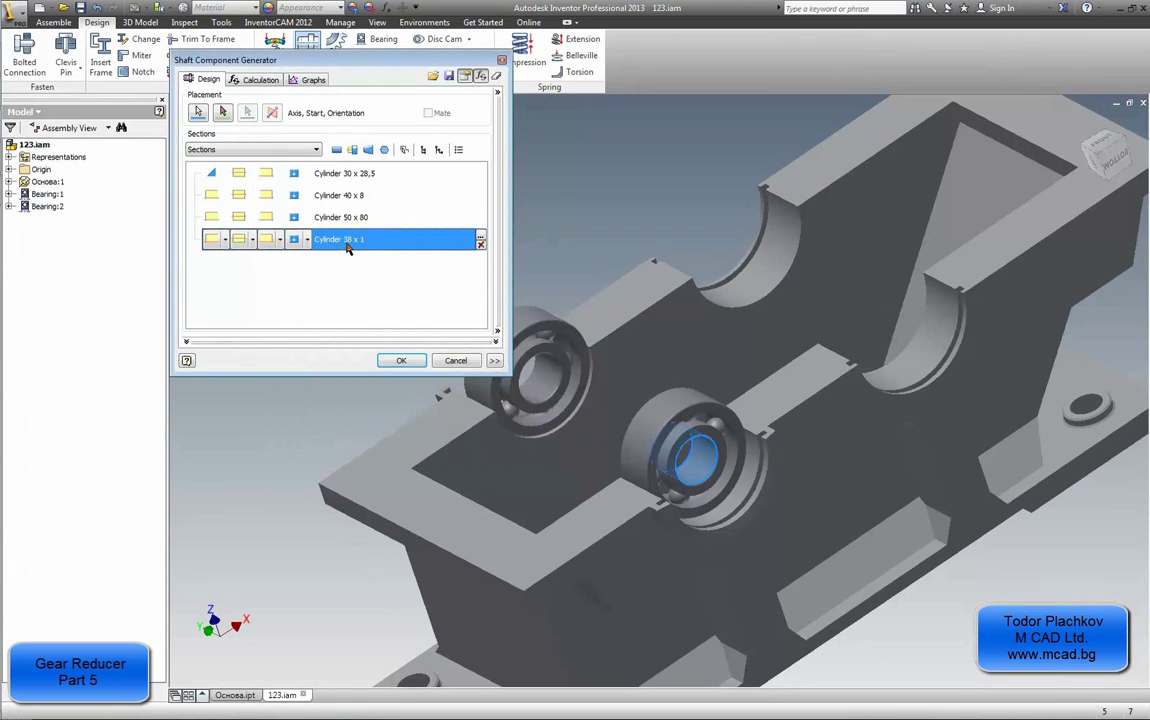
{"action": "left_click", "coordinate": [337, 150]}
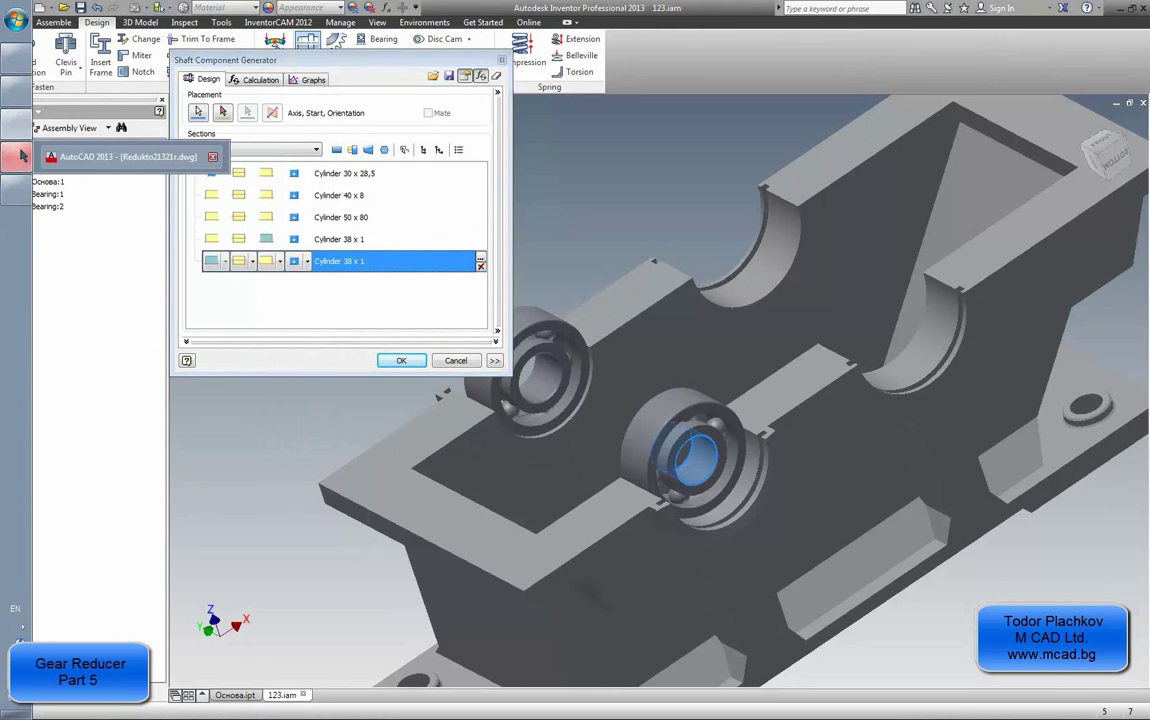
Step: Switch to the AutoCAD drawing and measure the length of the Φ40H7/h6 gear seat between its relief grooves with a temporary linear dimension
{"action": "left_click", "coordinate": [20, 155]}
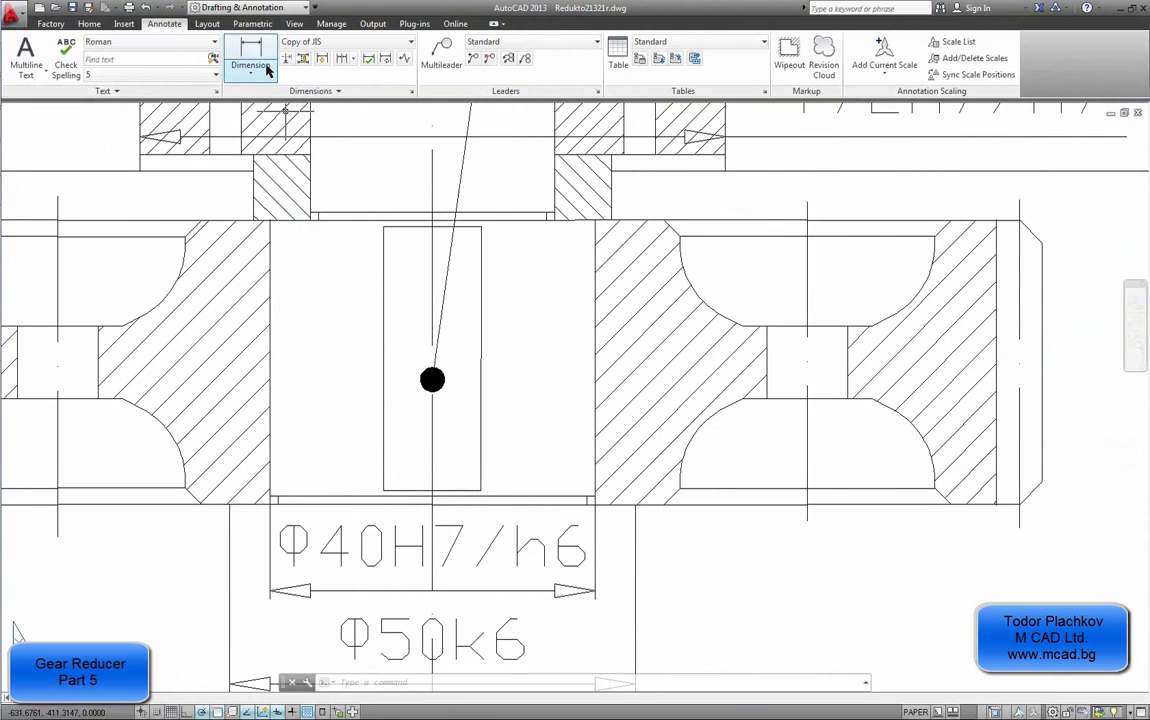
{"action": "left_click", "coordinate": [250, 55]}
{"action": "left_click", "coordinate": [273, 496]}
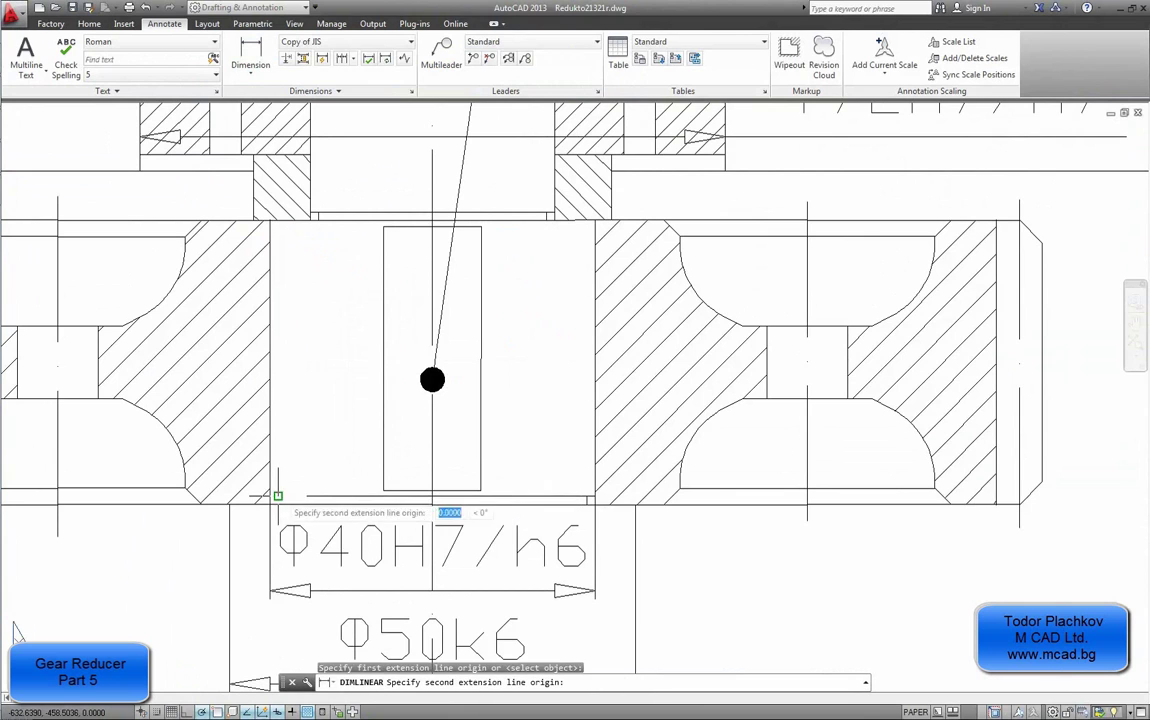
{"action": "left_click", "coordinate": [318, 219]}
{"action": "scroll", "coordinate": [420, 332], "scroll_direction": "down", "scroll_amount": 2}
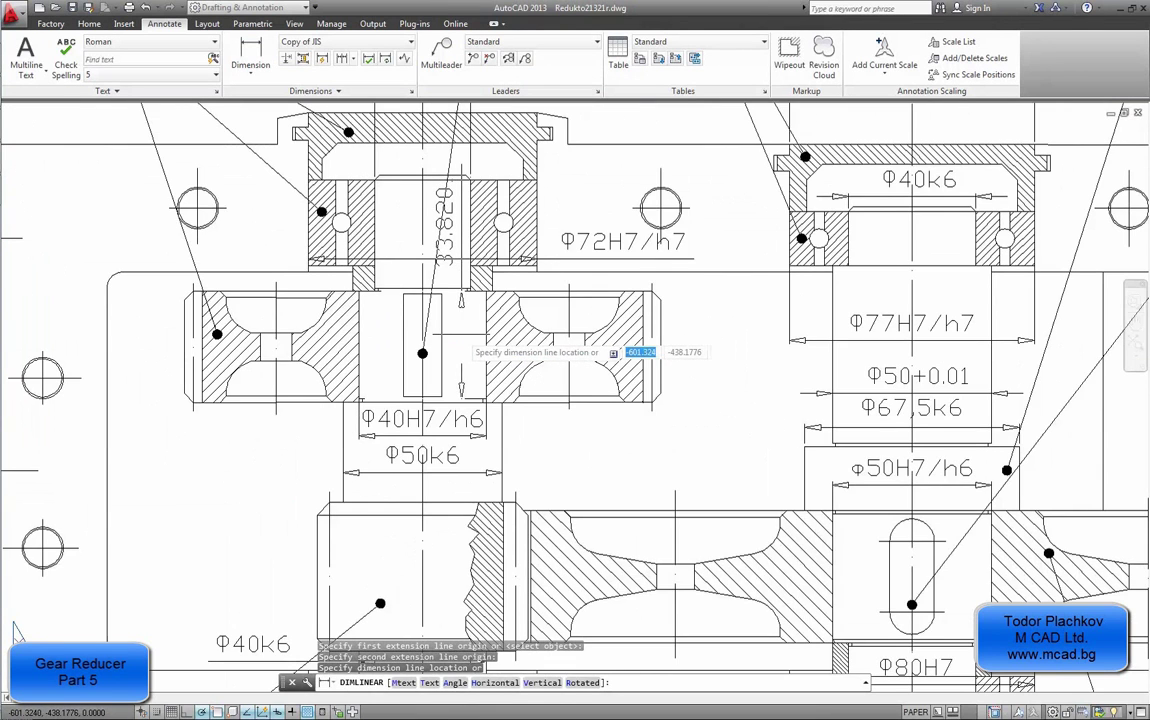
{"action": "scroll", "coordinate": [467, 334], "scroll_direction": "up", "scroll_amount": 2}
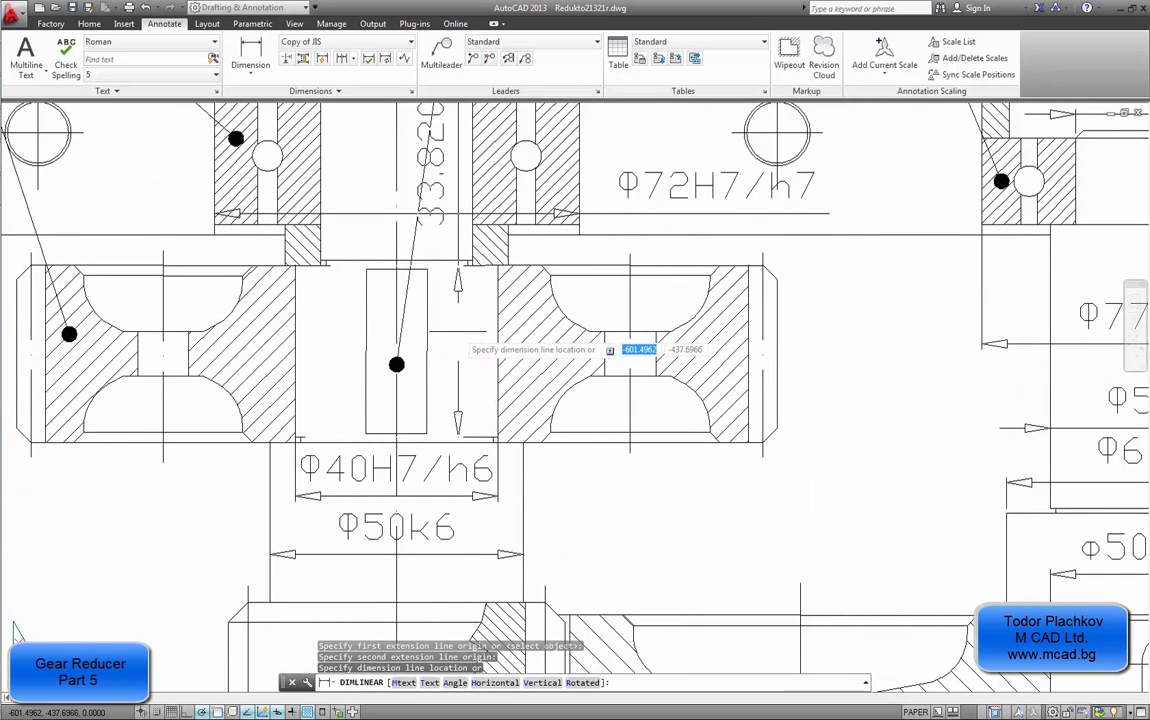
{"action": "key", "text": "Escape"}
Step: Switch back to Inventor and set the fifth shaft cylinder to 40 mm diameter and 34 mm length
{"action": "mouse_move", "coordinate": [16, 148]}
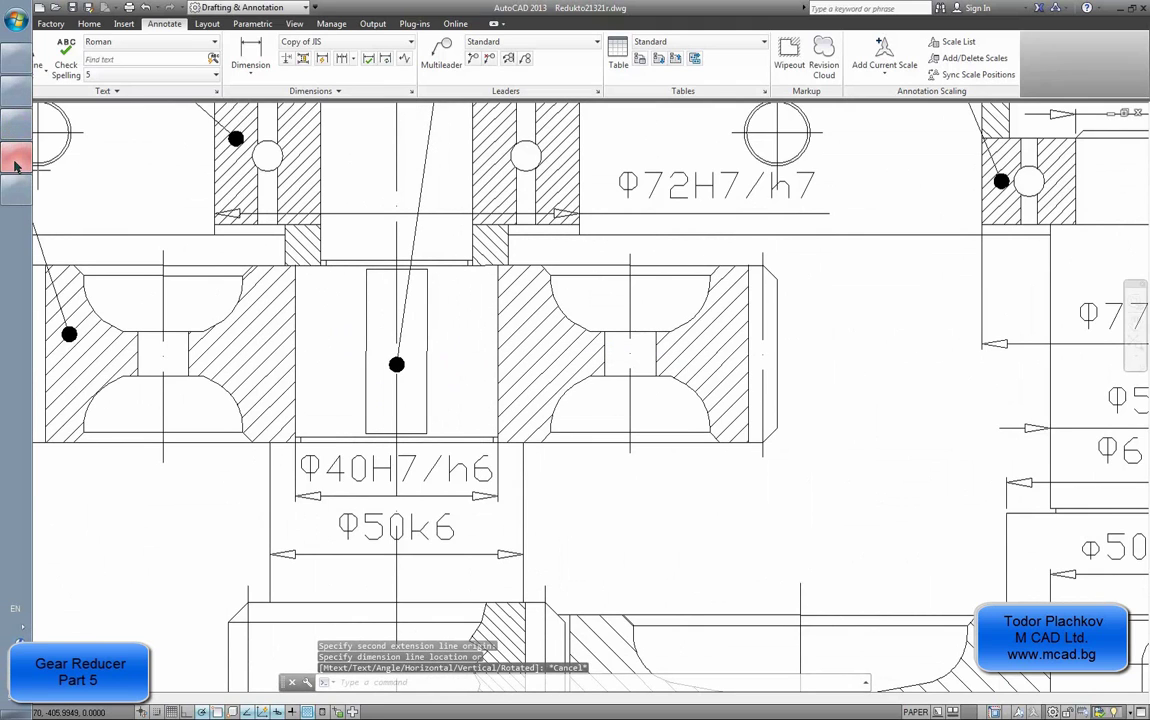
{"action": "left_click", "coordinate": [16, 112]}
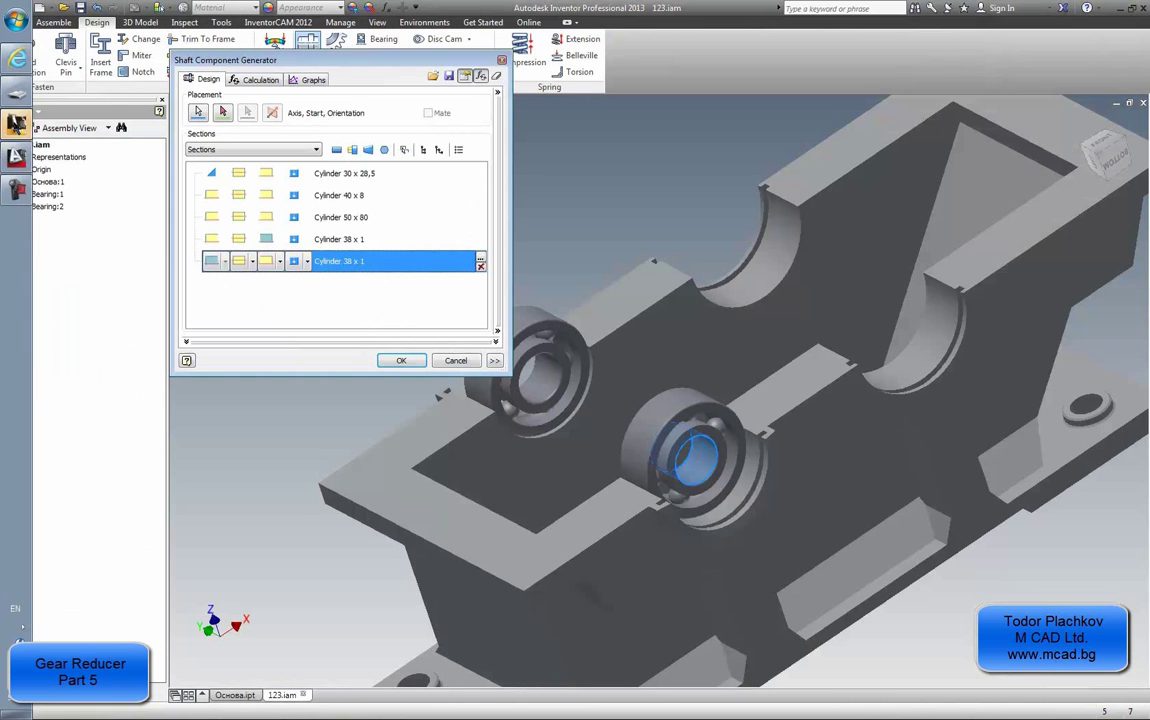
{"action": "double_click", "coordinate": [347, 268]}
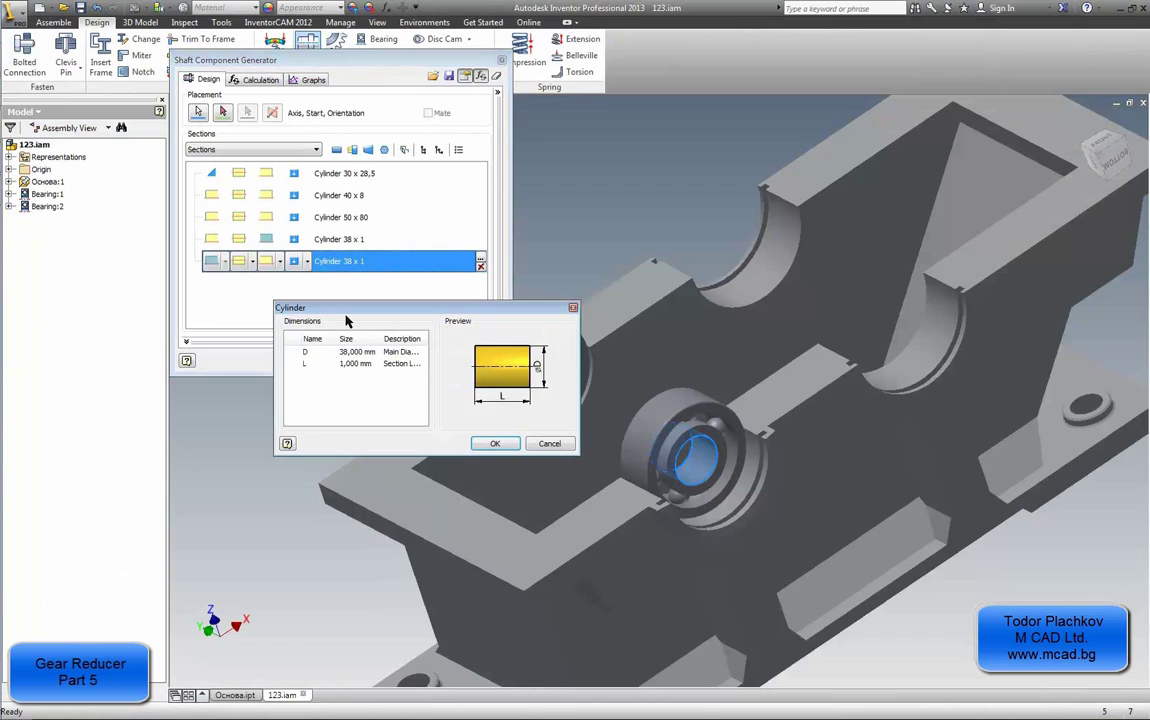
{"action": "left_click", "coordinate": [349, 353]}
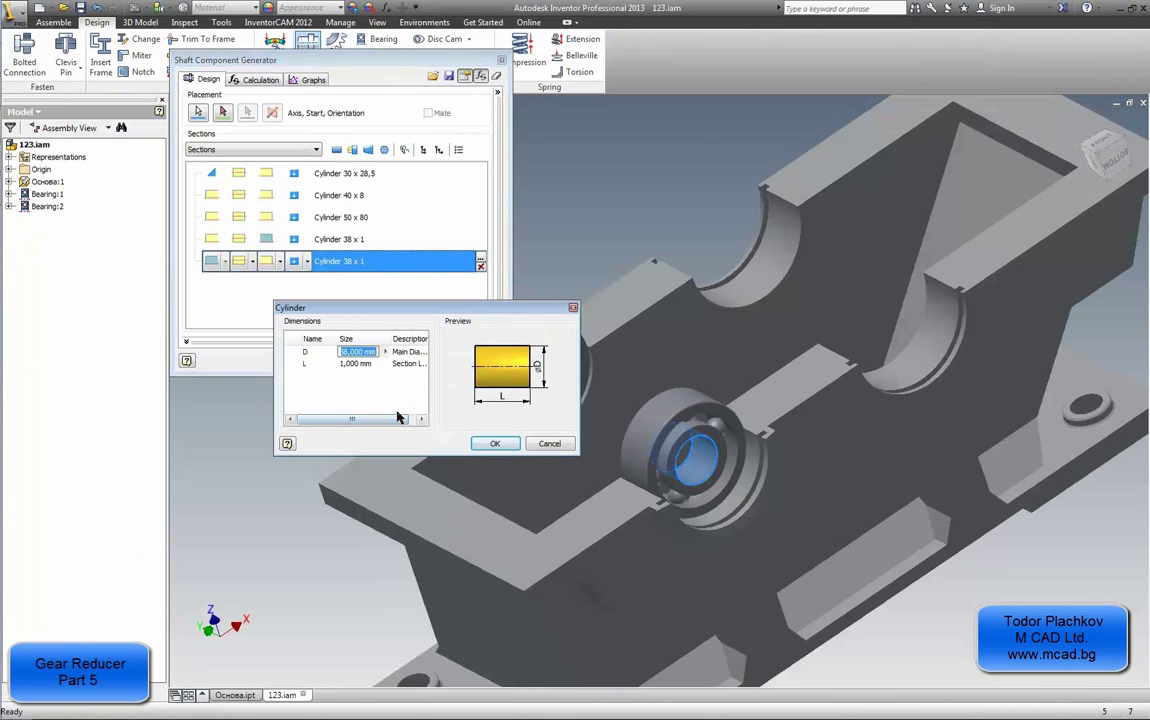
{"action": "left_click", "coordinate": [361, 364]}
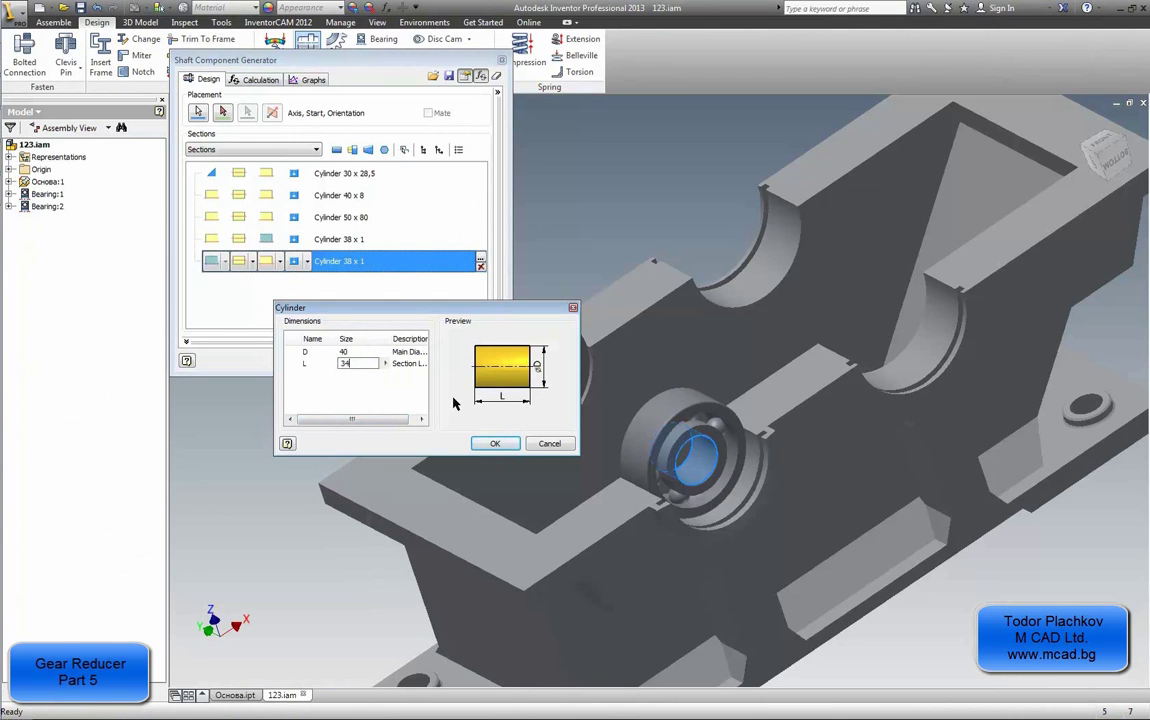
{"action": "left_click", "coordinate": [494, 443]}
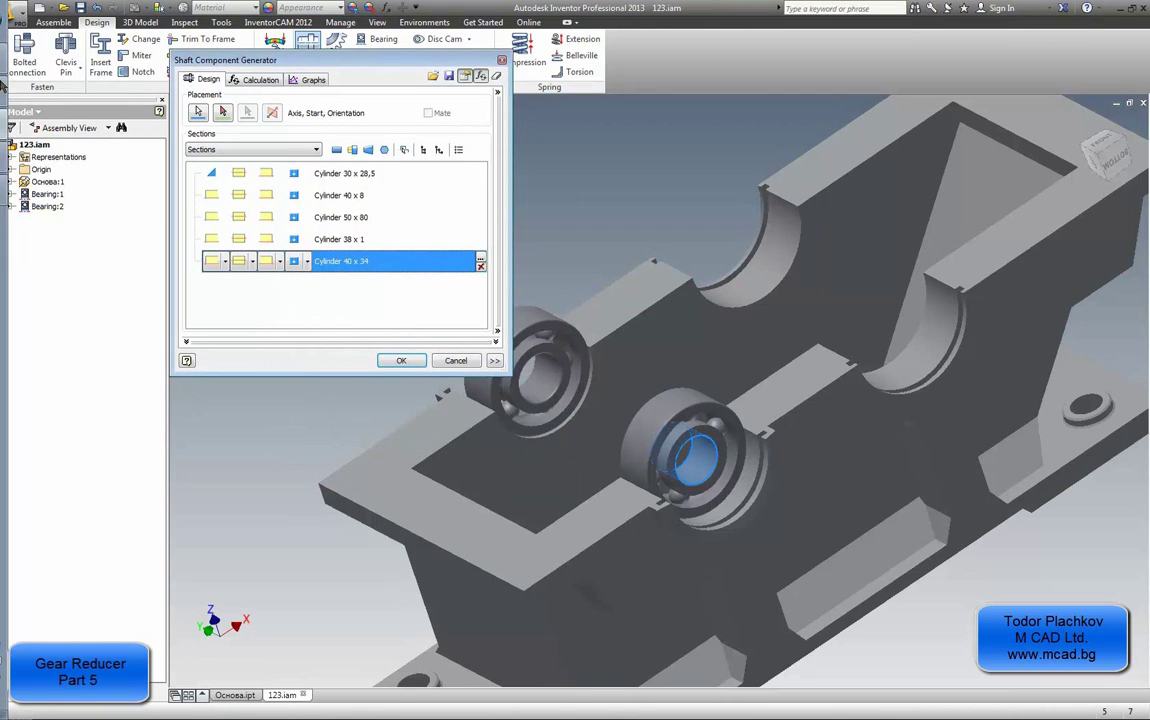
Step: Switch to the AutoCAD drawing and measure the diameter of the relief groove above the gear seat with a temporary linear dimension
{"action": "left_click", "coordinate": [15, 122]}
{"action": "scroll", "coordinate": [340, 244], "scroll_direction": "up", "scroll_amount": 4}
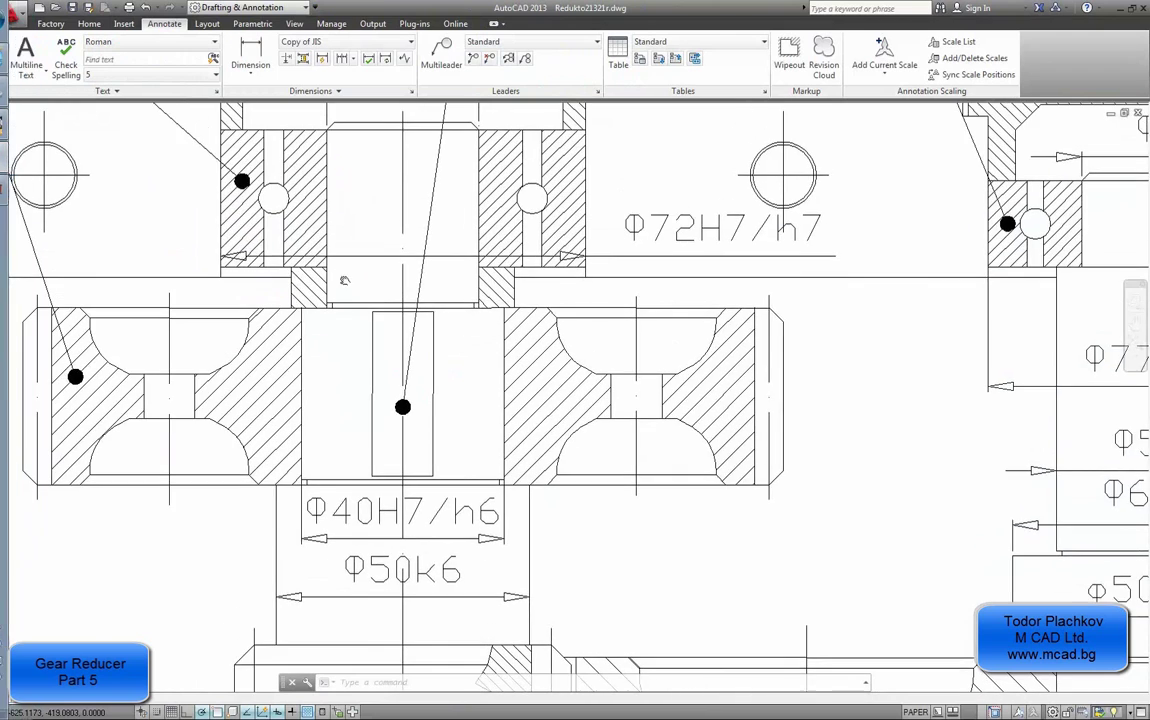
{"action": "scroll", "coordinate": [337, 309], "scroll_direction": "down", "scroll_amount": 4}
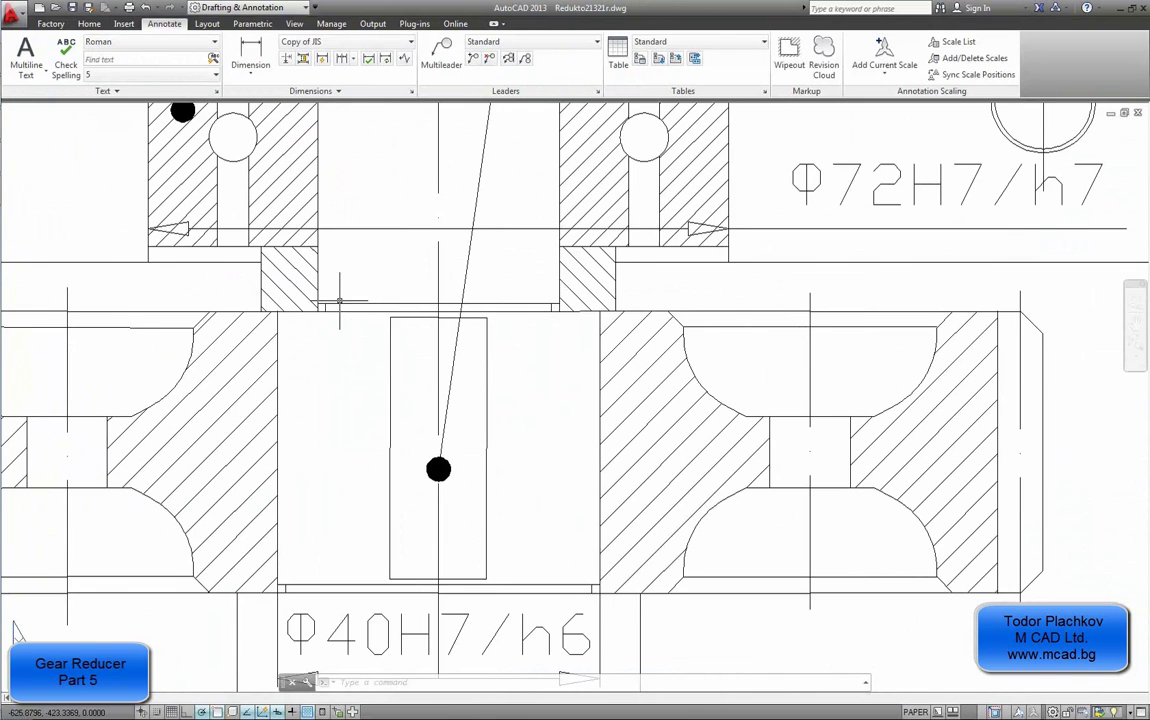
{"action": "left_click", "coordinate": [252, 60]}
{"action": "scroll", "coordinate": [400, 360], "scroll_direction": "up", "scroll_amount": 5}
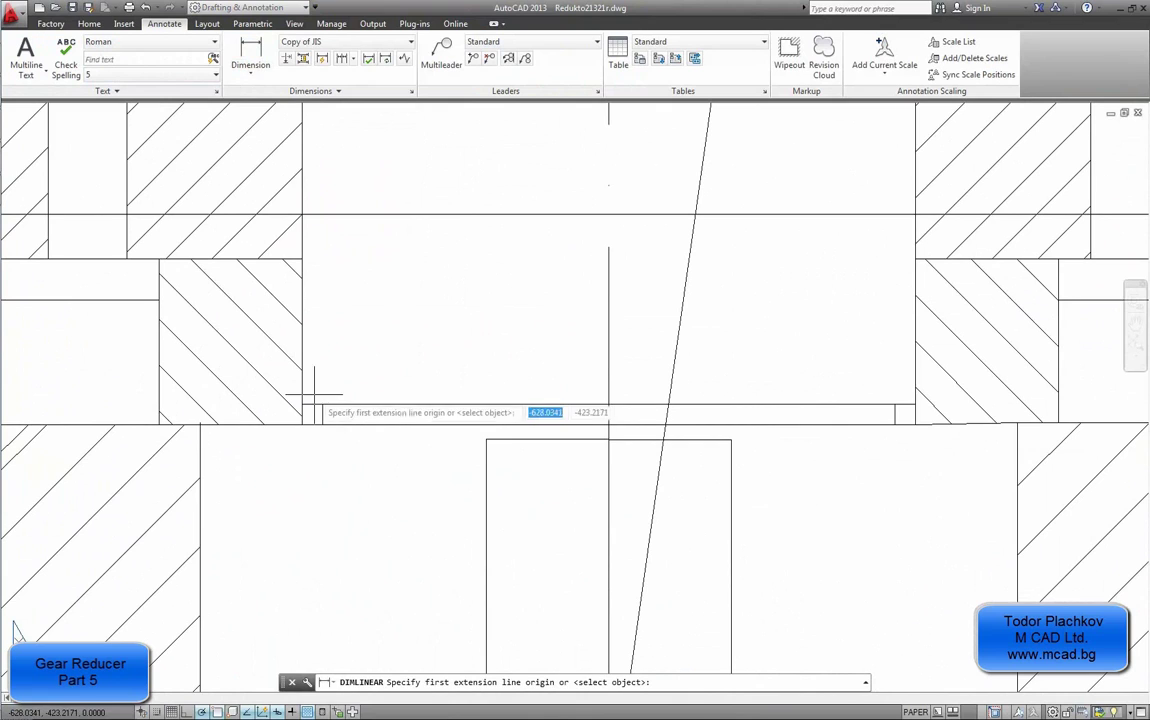
{"action": "left_click", "coordinate": [322, 404]}
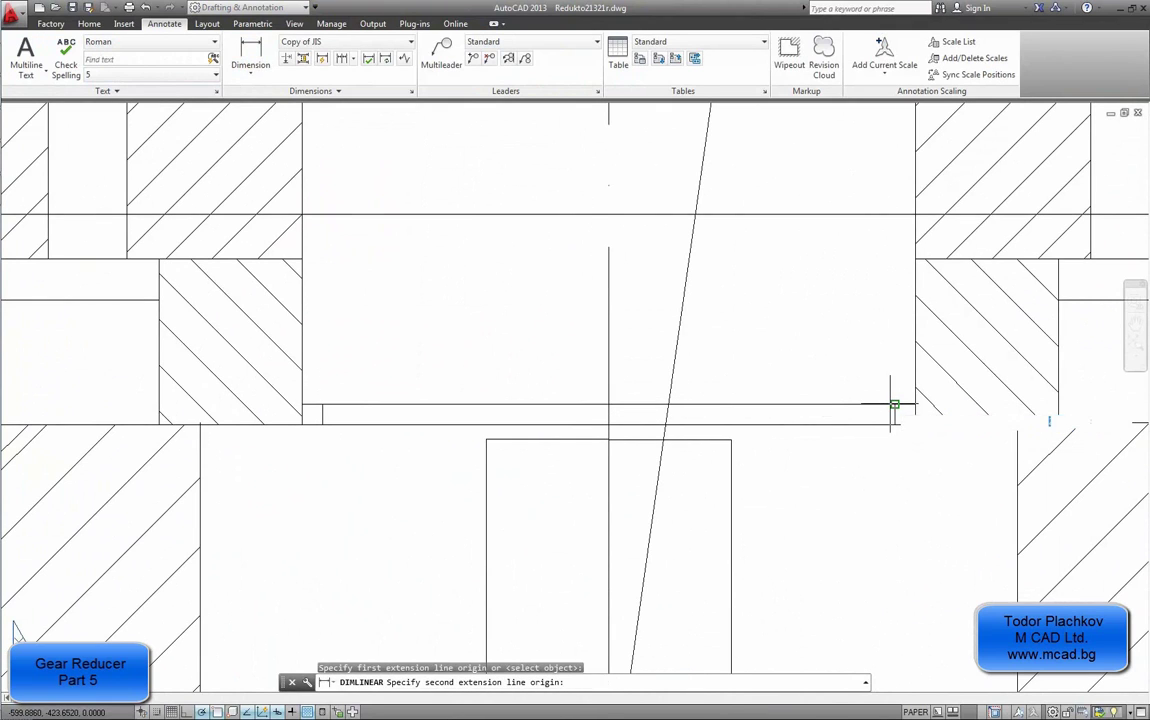
{"action": "left_click", "coordinate": [894, 405]}
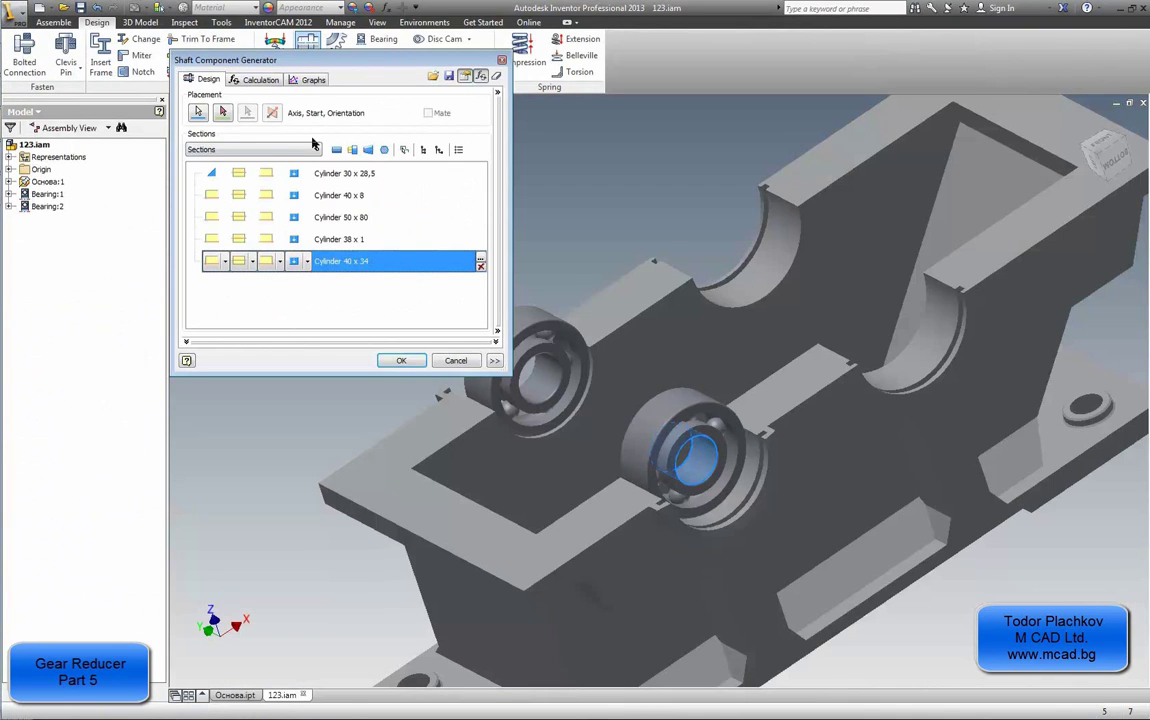
Step: Switch back to Inventor and add a sixth shaft cylinder of 28 mm diameter and 1 mm length
{"action": "left_click", "coordinate": [340, 150]}
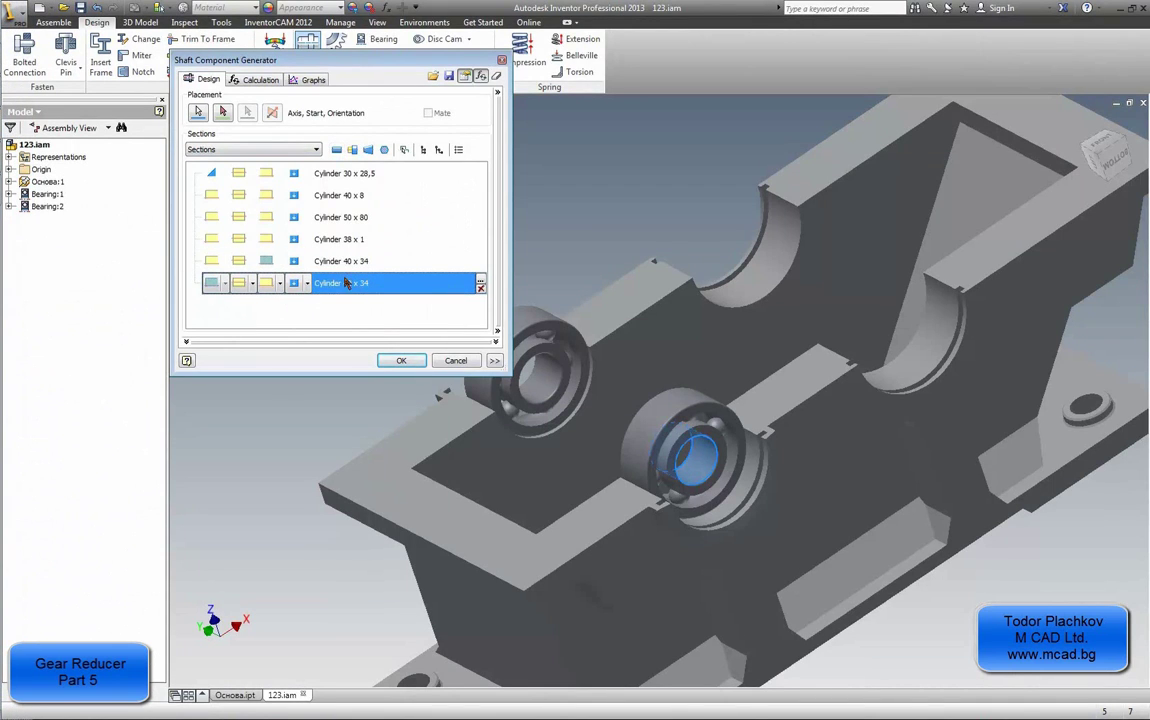
{"action": "double_click", "coordinate": [350, 285]}
{"action": "double_click", "coordinate": [366, 363]}
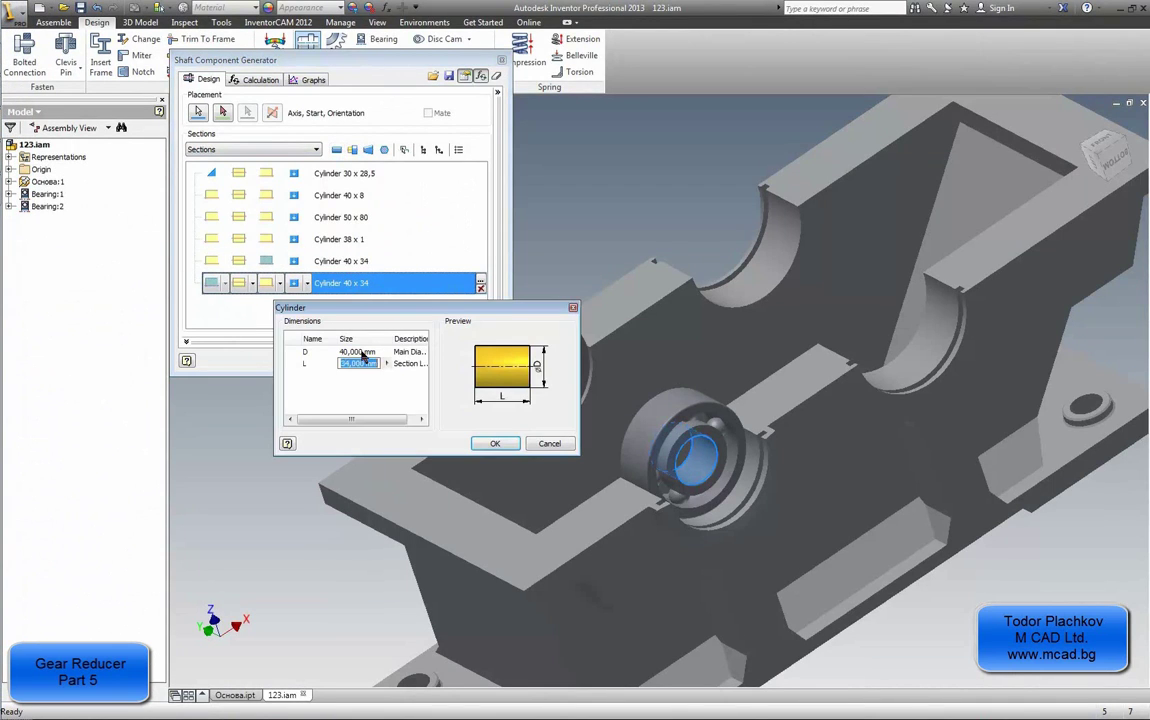
{"action": "double_click", "coordinate": [363, 352]}
{"action": "double_click", "coordinate": [366, 363]}
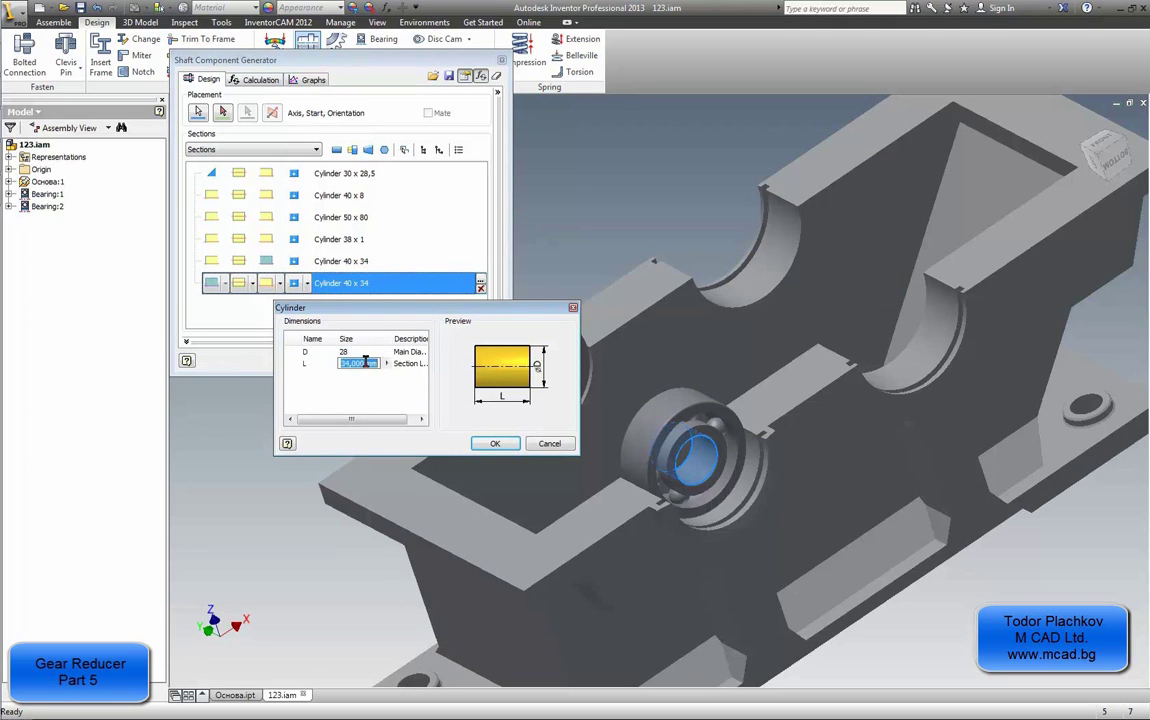
{"action": "left_click", "coordinate": [494, 443]}
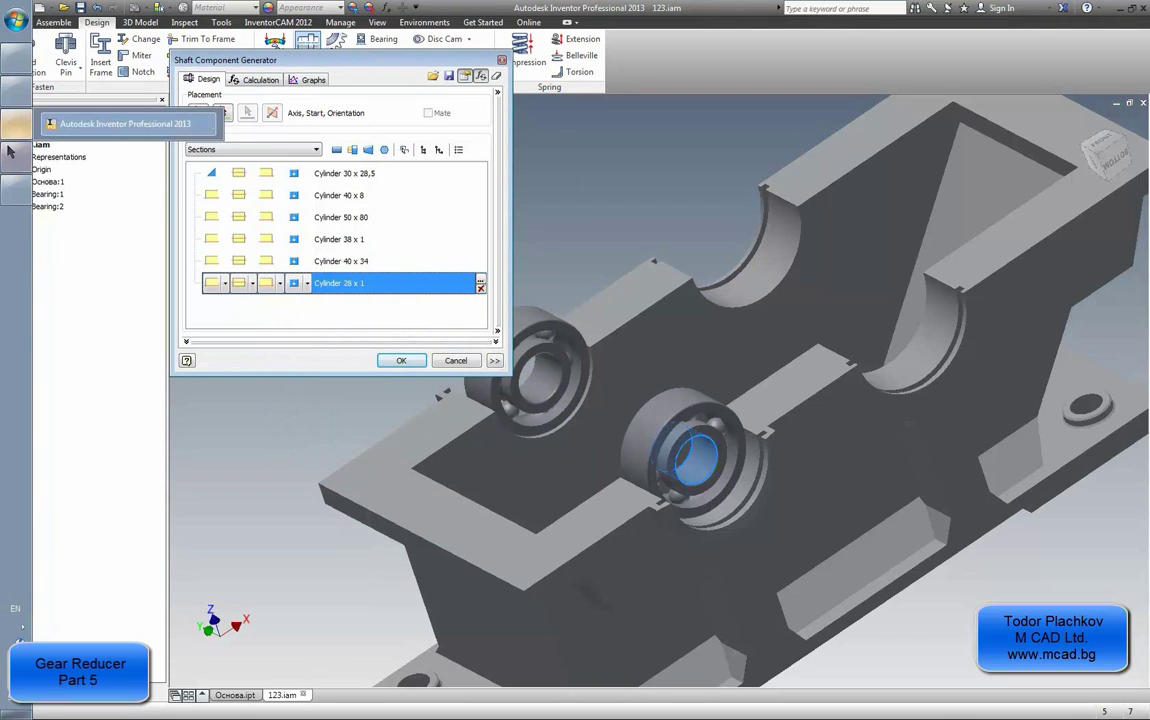
Step: Switch to the AutoCAD drawing and measure the bearing journal's length from the upper relief groove to the shaft's chamfered end with a temporary linear dimension
{"action": "left_click", "coordinate": [15, 123]}
{"action": "scroll", "coordinate": [390, 318], "scroll_direction": "down", "scroll_amount": 4}
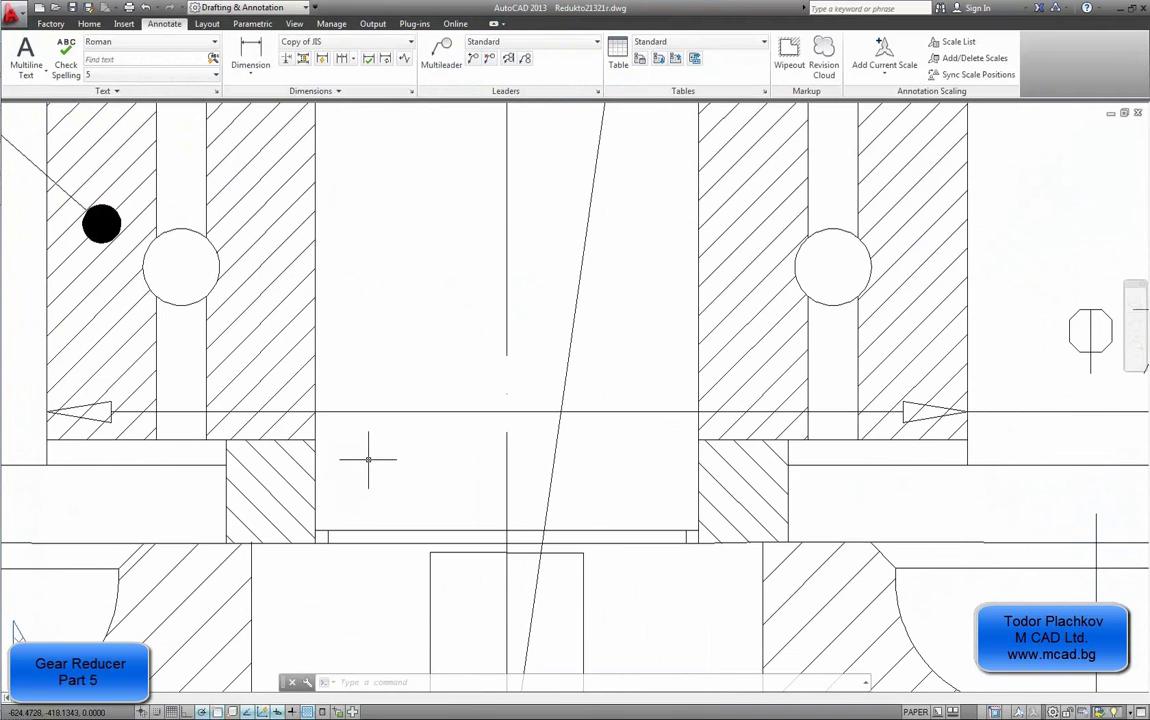
{"action": "middle_click_drag", "start_coordinate": [411, 380], "coordinate": [320, 330]}
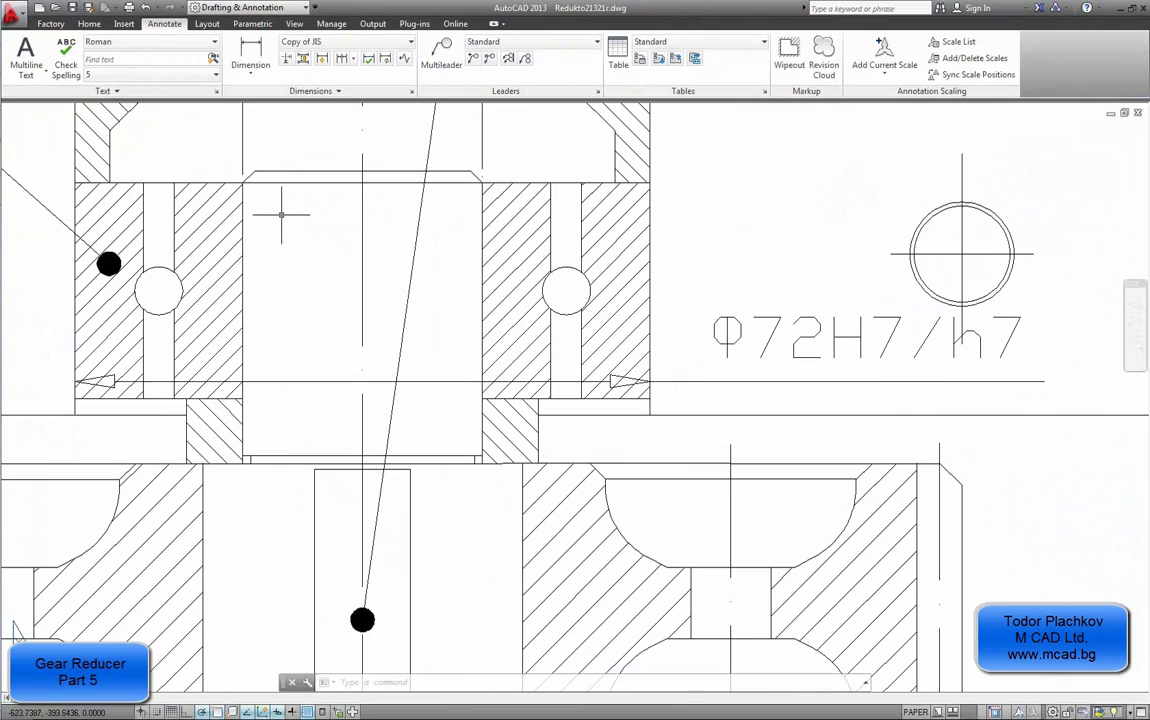
{"action": "left_click", "coordinate": [250, 50]}
{"action": "left_click", "coordinate": [249, 457]}
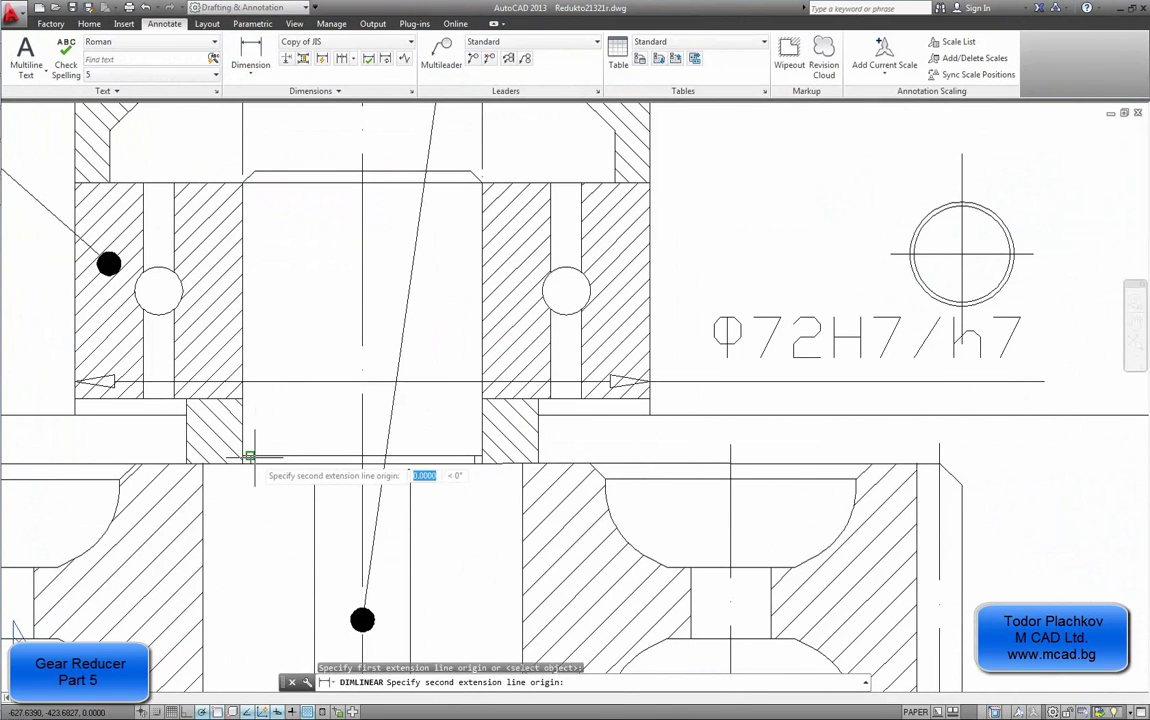
{"action": "left_click", "coordinate": [250, 162]}
{"action": "scroll", "coordinate": [300, 280], "scroll_direction": "down", "scroll_amount": 3}
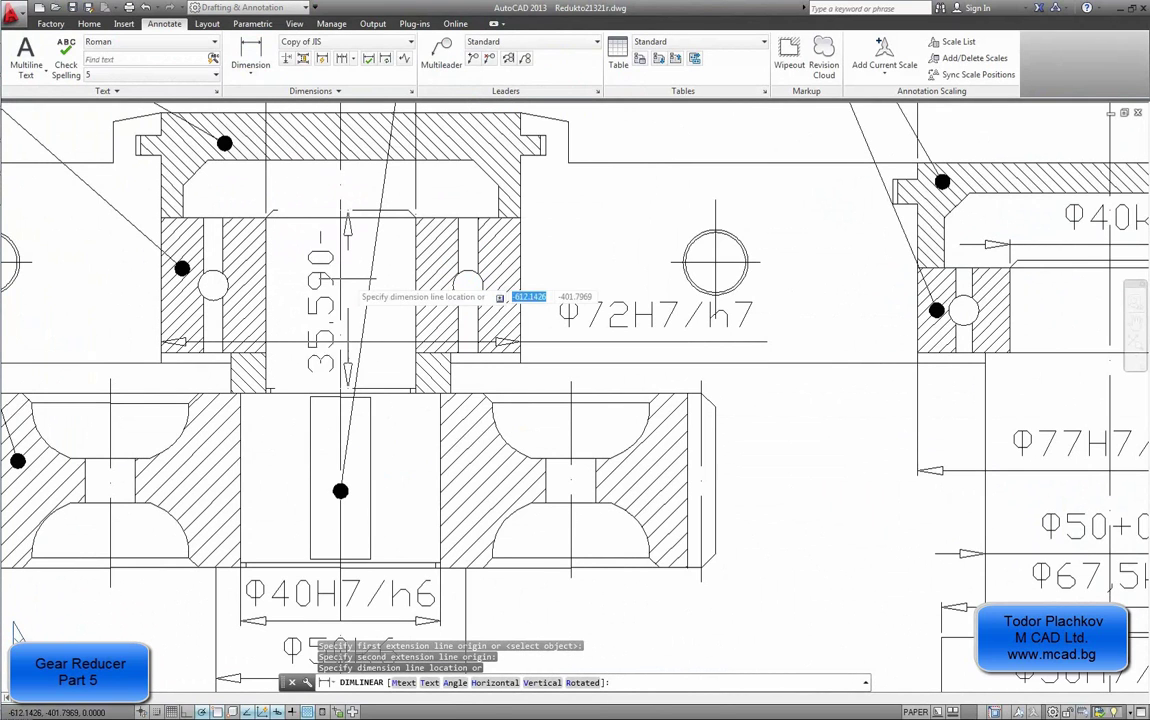
{"action": "key", "text": "Escape"}
{"action": "middle_click_drag", "start_coordinate": [348, 290], "coordinate": [383, 467]}
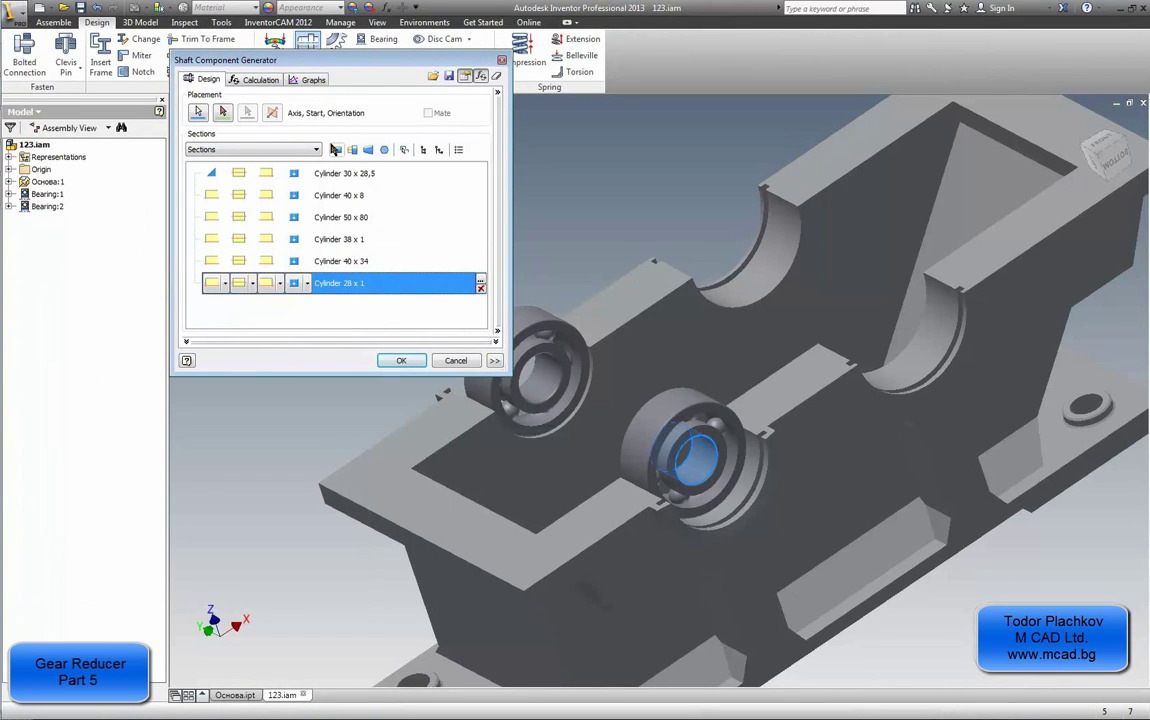
Step: Switch back to Inventor and add a seventh shaft cylinder of 30 mm diameter and 35.5 mm length
{"action": "left_click", "coordinate": [336, 149]}
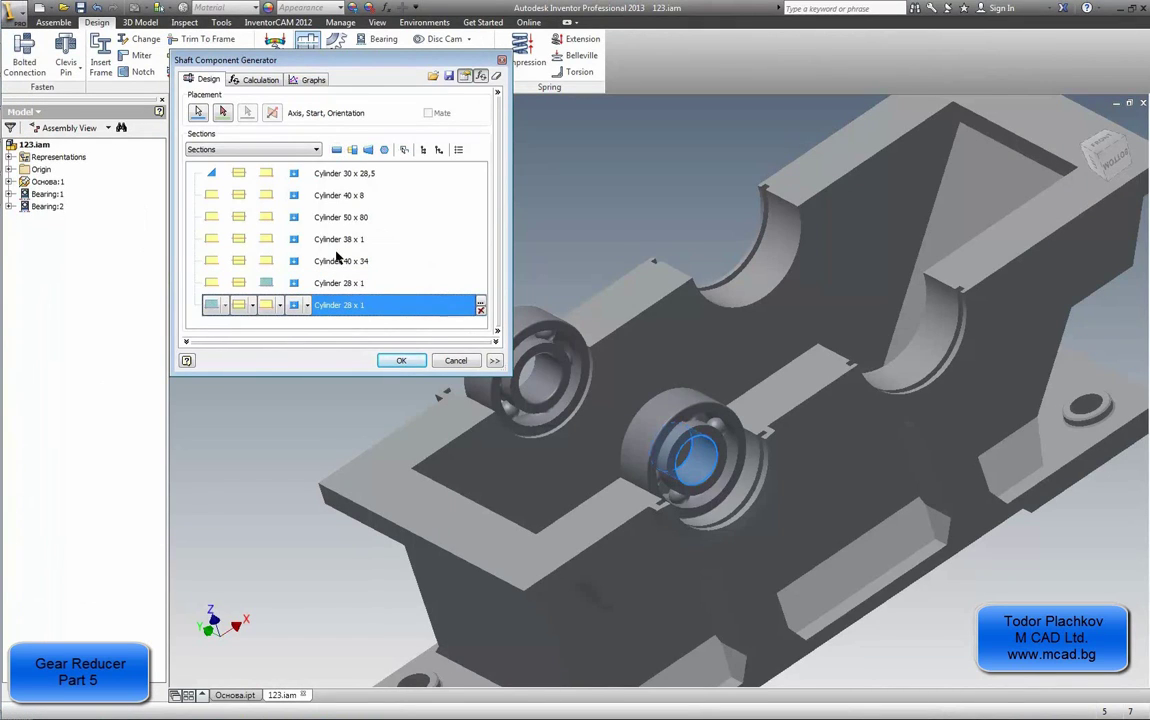
{"action": "double_click", "coordinate": [347, 308]}
{"action": "left_click", "coordinate": [353, 352]}
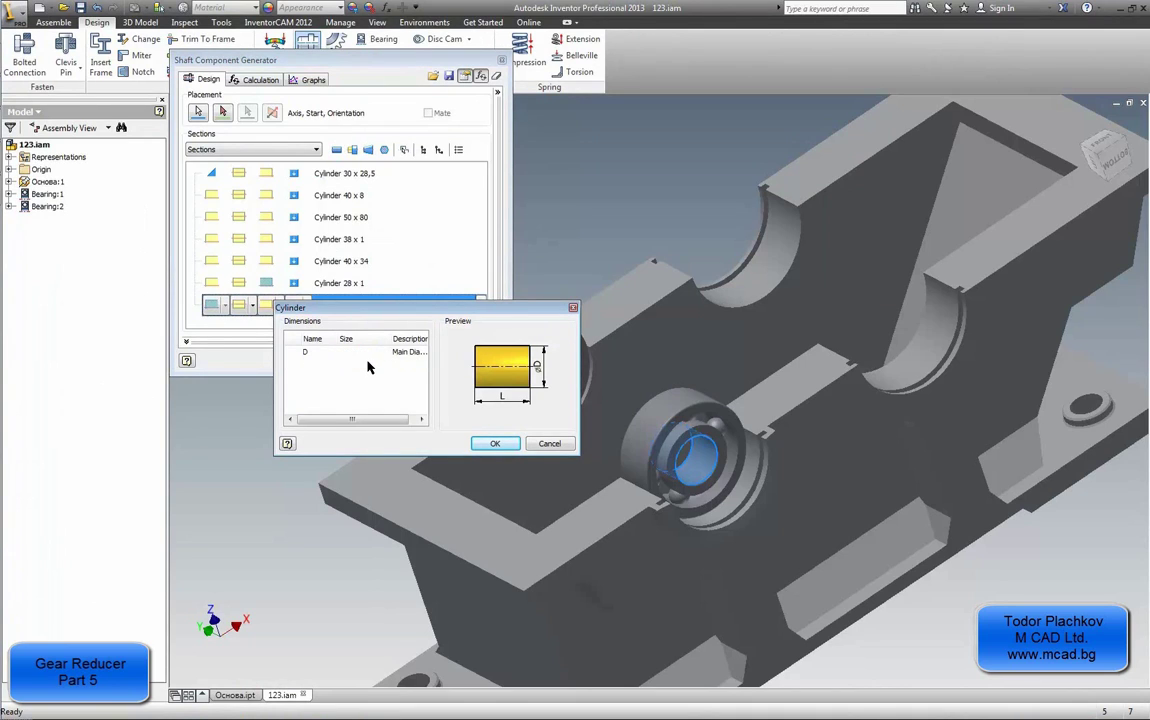
{"action": "left_click", "coordinate": [367, 363]}
{"action": "left_click", "coordinate": [490, 441]}
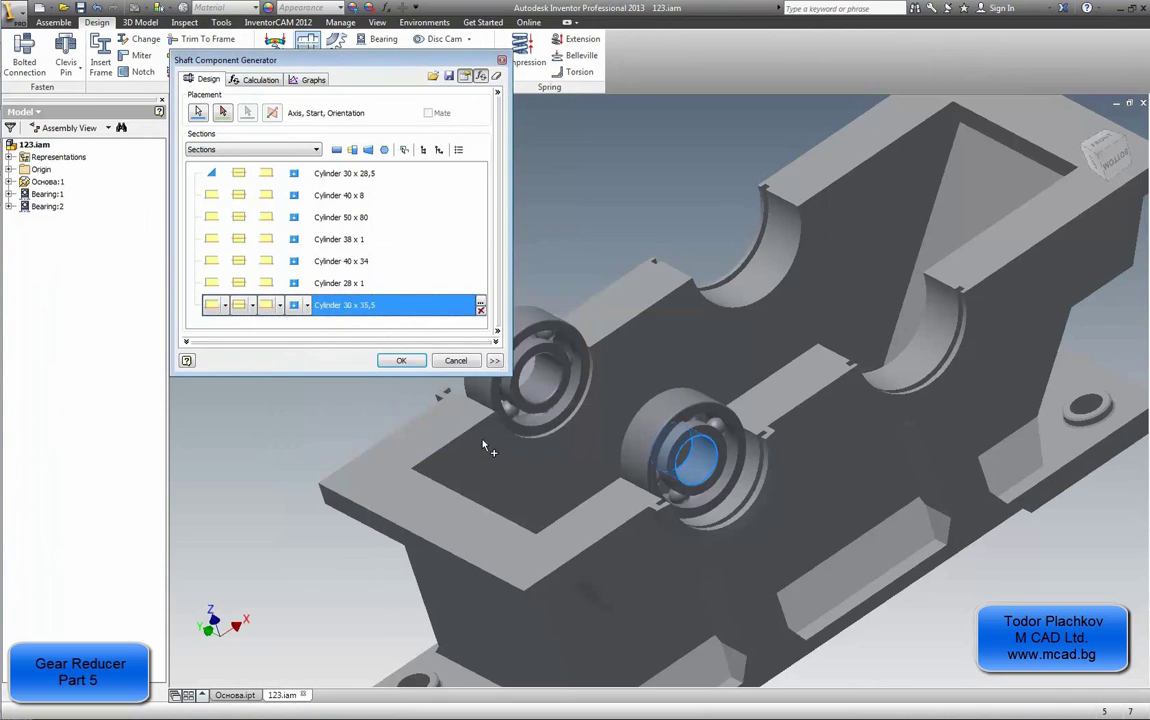
Step: Add a chamfer of 1.5 mm at 45 degrees to the first edge of the 30 x 35.5 end cylinder
{"action": "left_click", "coordinate": [224, 313]}
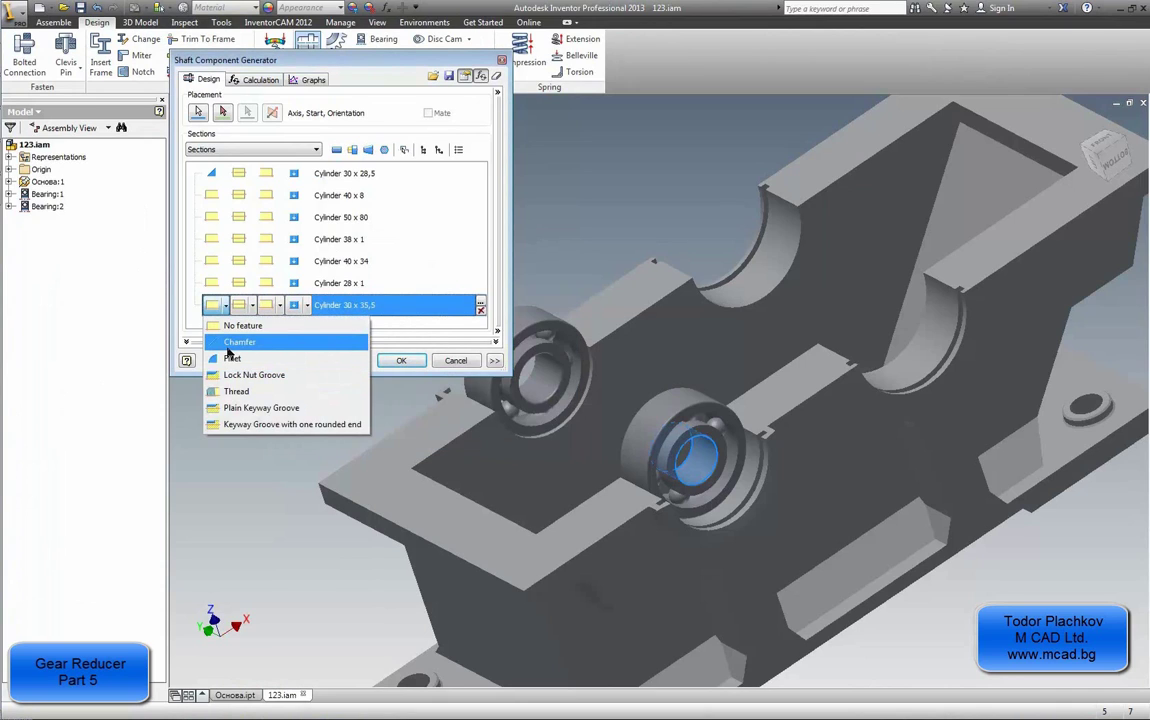
{"action": "left_click", "coordinate": [212, 344]}
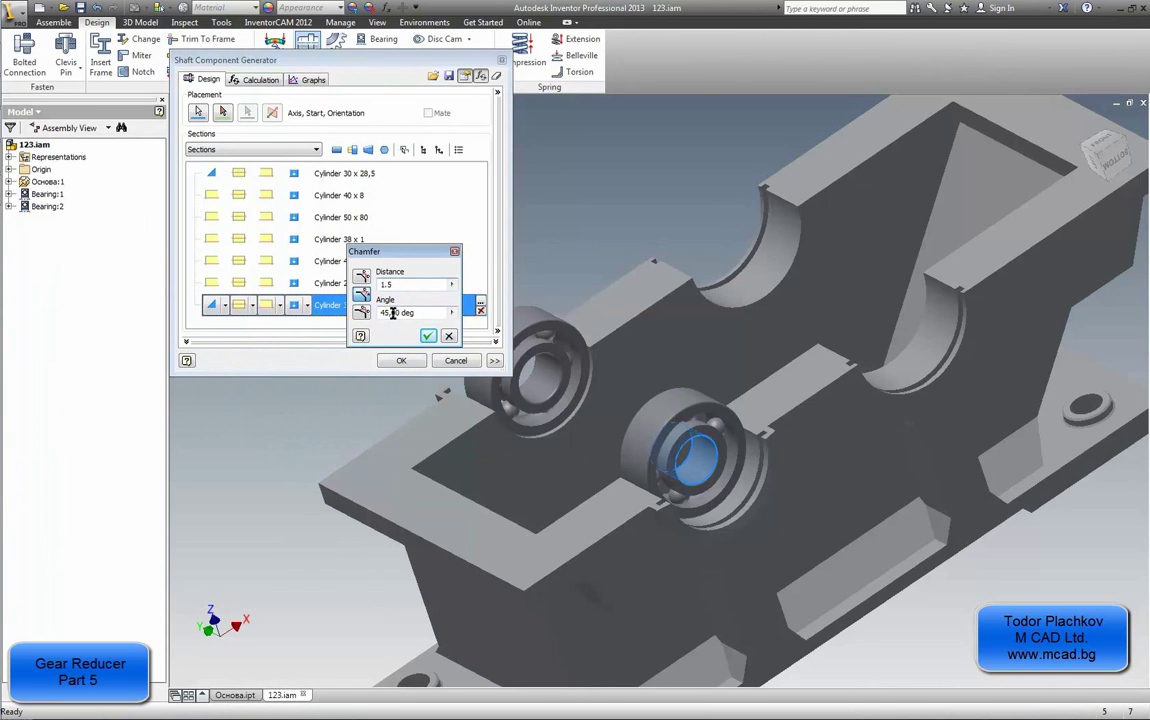
{"action": "left_click", "coordinate": [427, 335]}
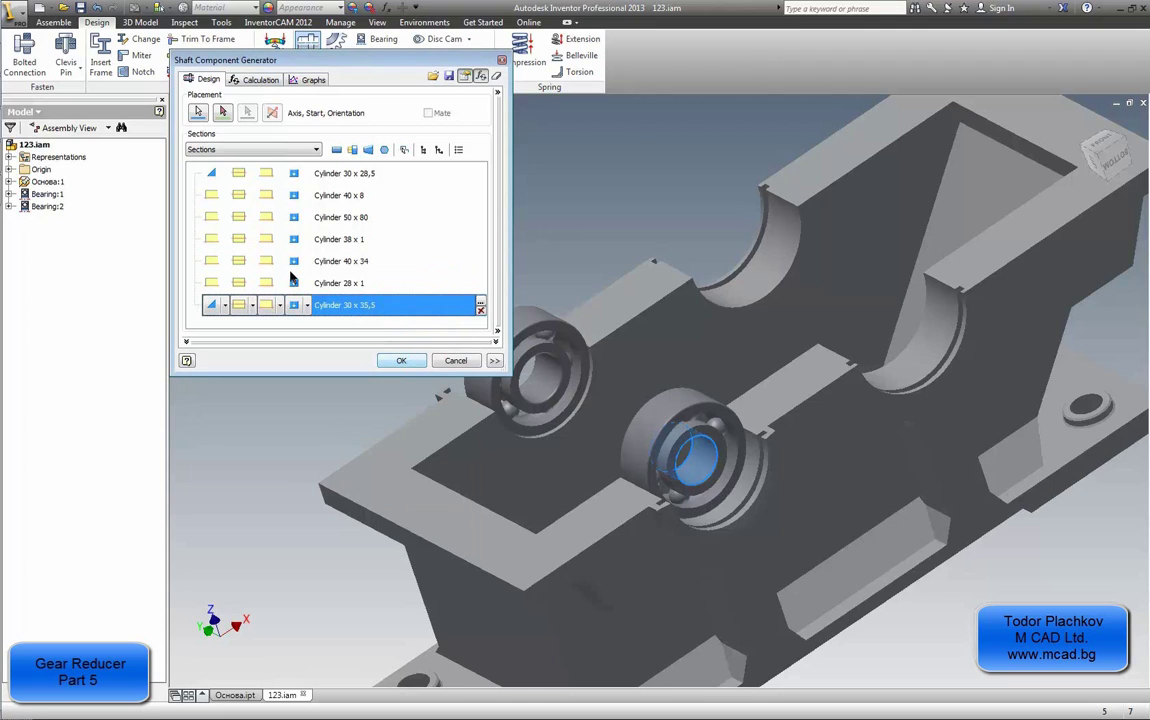
Step: Add a chamfer of 1.5 mm at 45 degrees to the second edge of the 30 x 35.5 end cylinder
{"action": "left_click", "coordinate": [306, 305]}
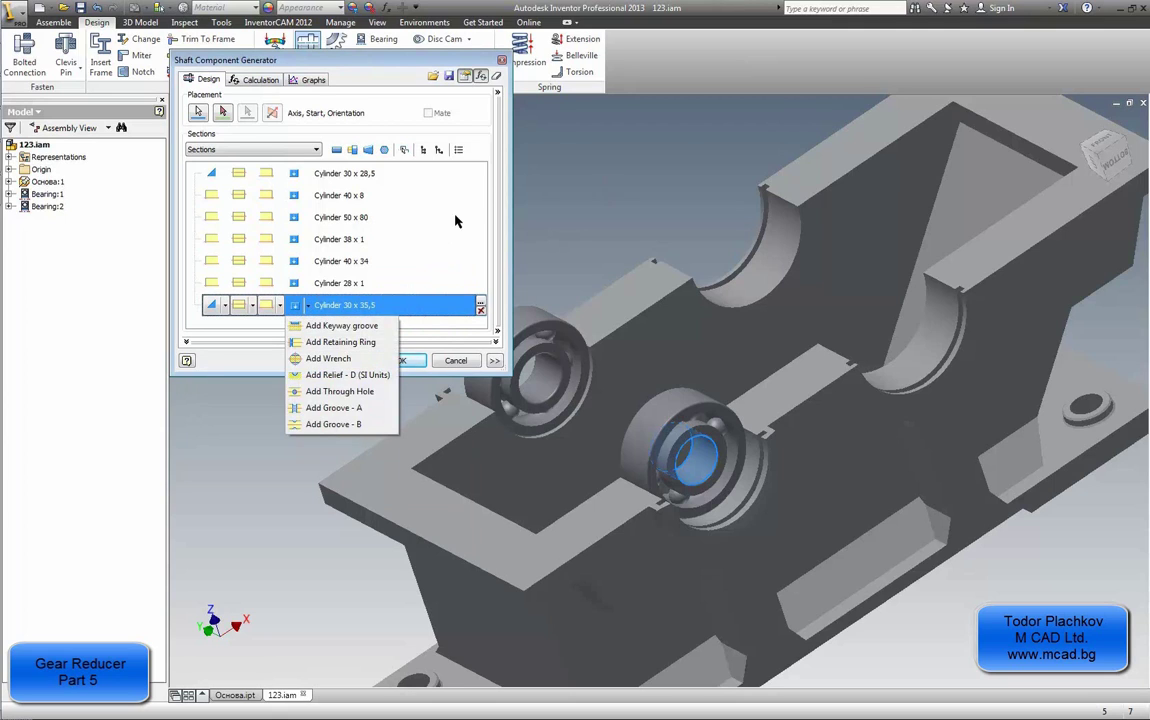
{"action": "left_click", "coordinate": [420, 217]}
{"action": "left_click", "coordinate": [278, 308]}
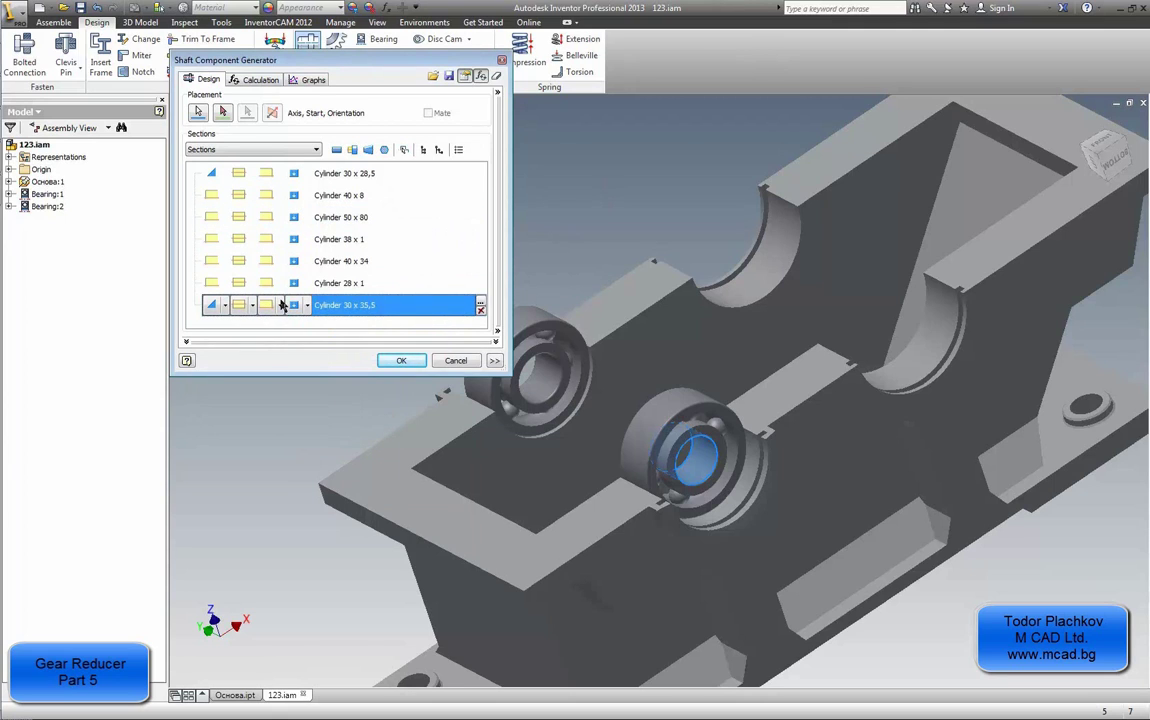
{"action": "left_click", "coordinate": [281, 305]}
{"action": "left_click", "coordinate": [290, 343]}
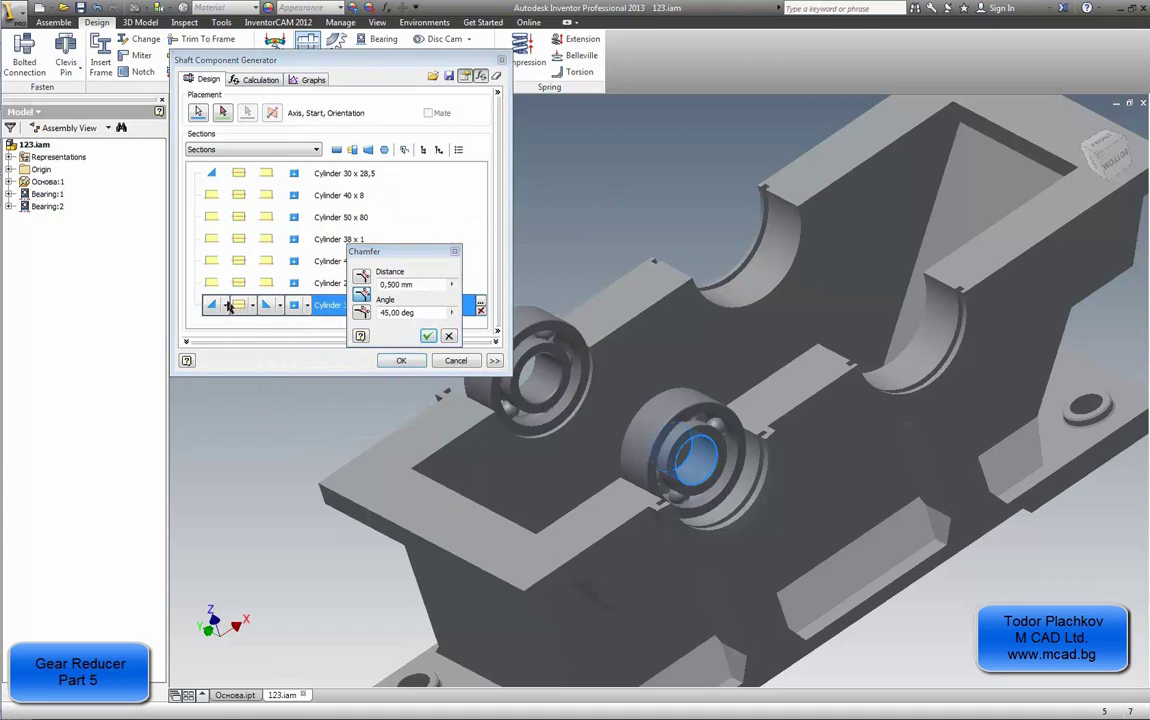
{"action": "left_click", "coordinate": [415, 284]}
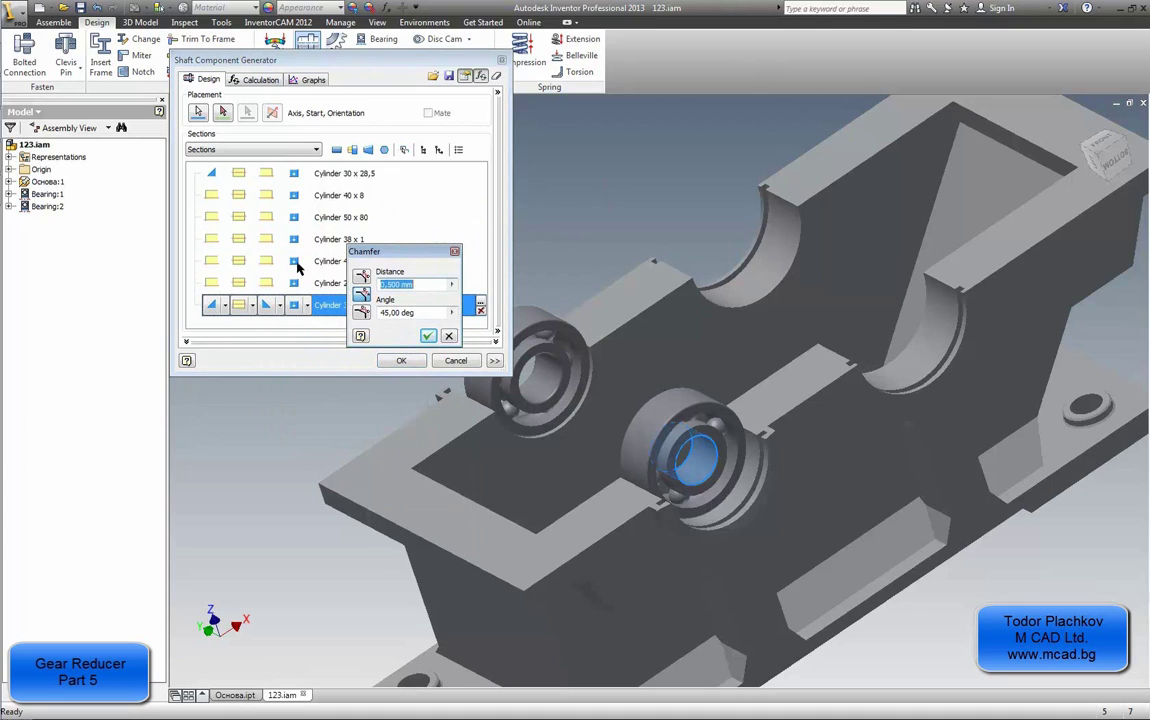
{"action": "type", "text": "1.5"}
{"action": "left_click", "coordinate": [427, 336]}
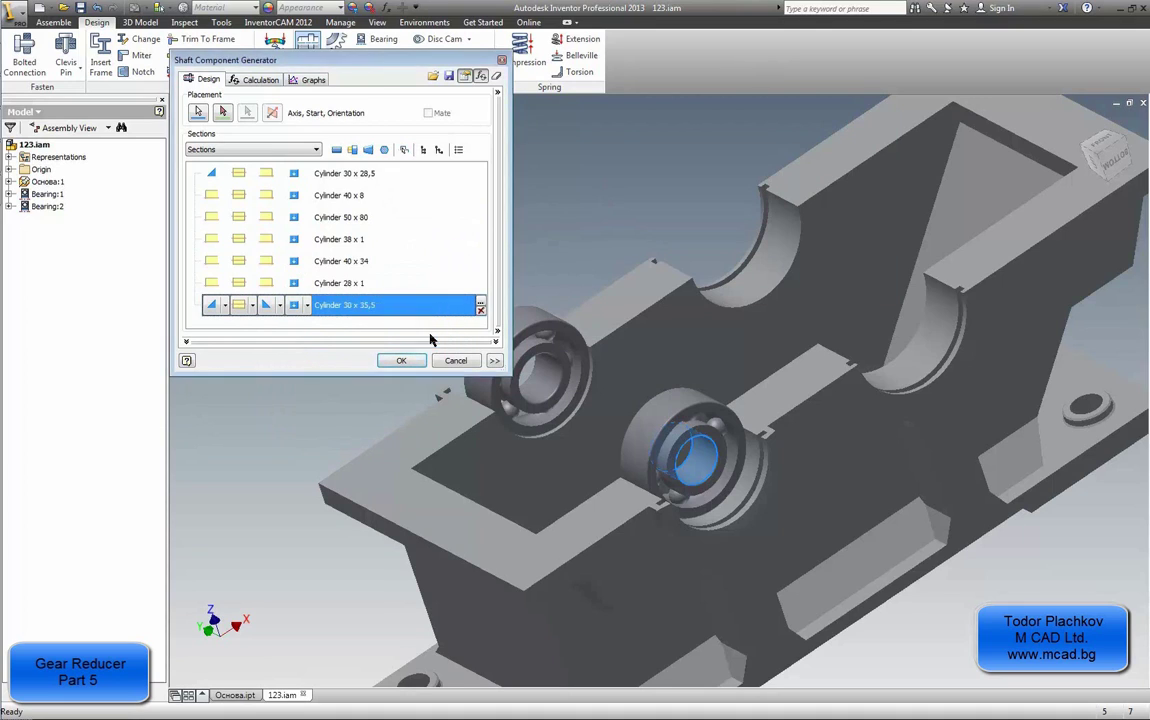
Step: Remove the chamfer from the first edge of the 30 x 35.5 end cylinder
{"action": "left_click", "coordinate": [226, 306]}
{"action": "left_click", "coordinate": [243, 326]}
Step: Move the radial force along the 50 x 80 section to about 104 mm from the shaft's start and show the Ideal Diameter graph
{"action": "left_click", "coordinate": [252, 80]}
{"action": "left_click_drag", "start_coordinate": [318, 57], "coordinate": [264, 51]}
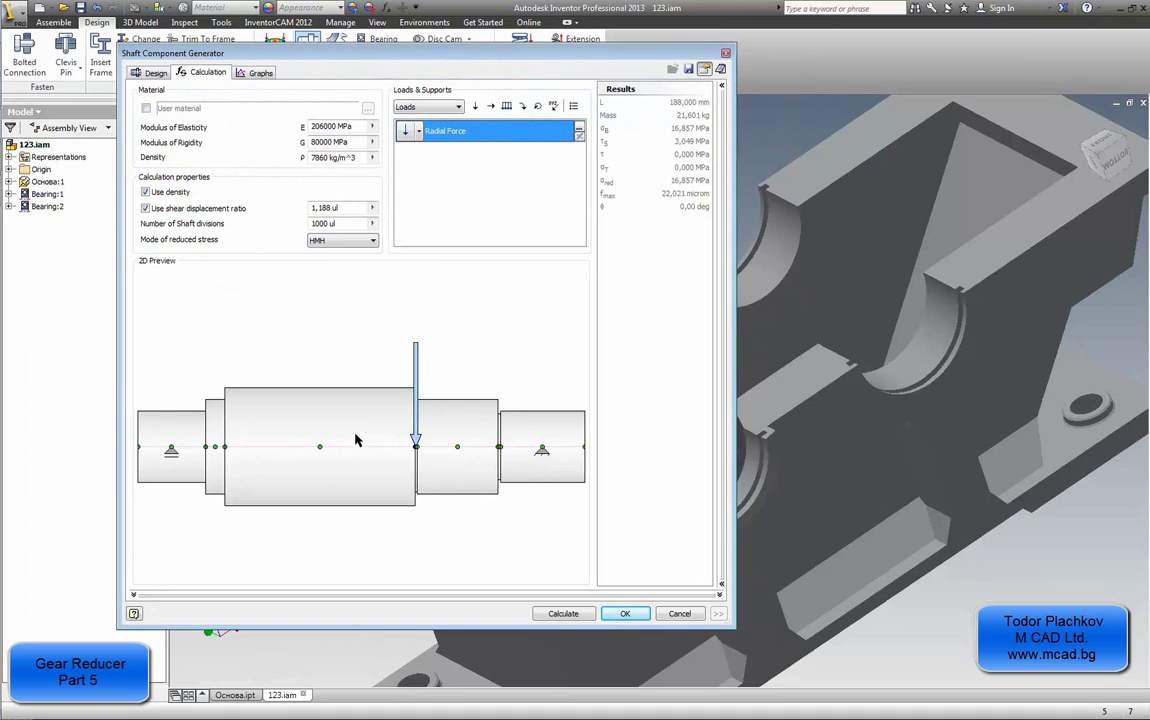
{"action": "left_click_drag", "start_coordinate": [416, 363], "coordinate": [306, 362]}
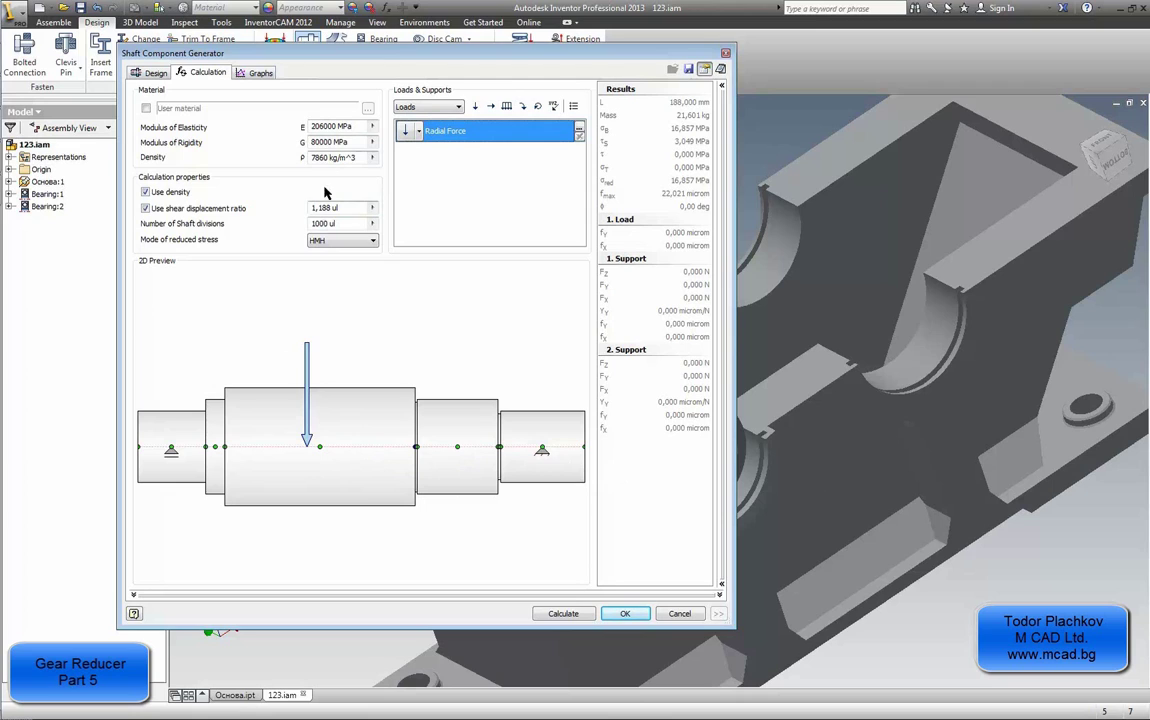
{"action": "left_click", "coordinate": [254, 72]}
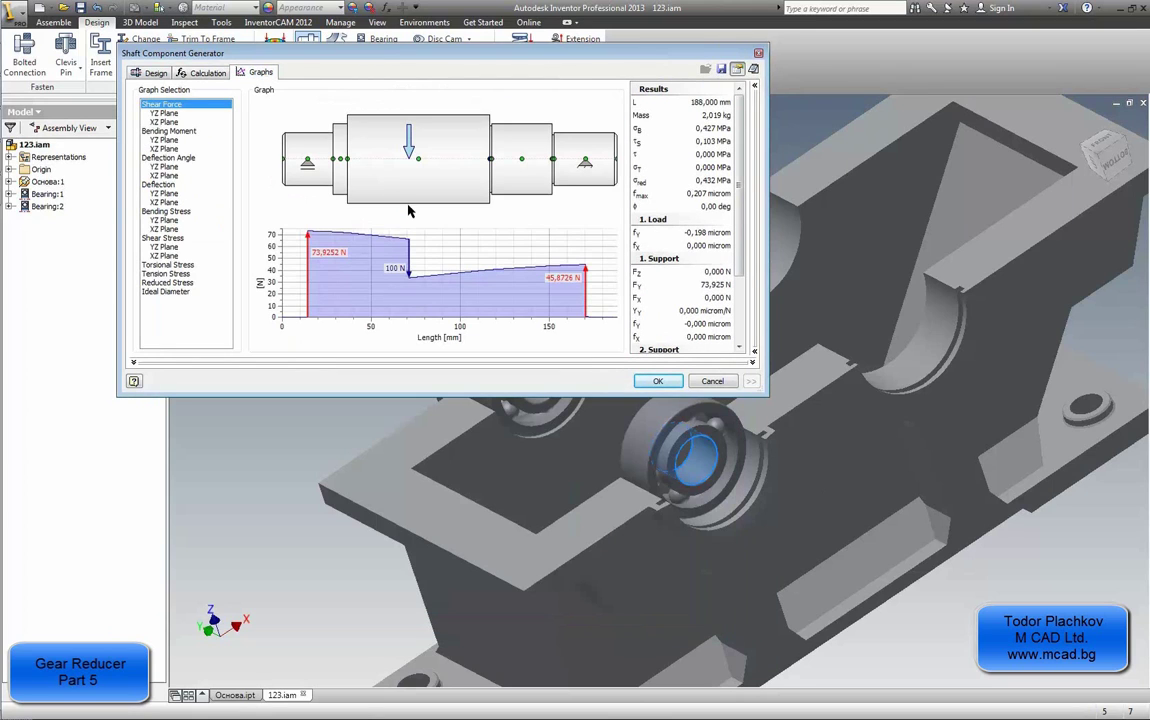
{"action": "left_click_drag", "start_coordinate": [408, 142], "coordinate": [381, 156]}
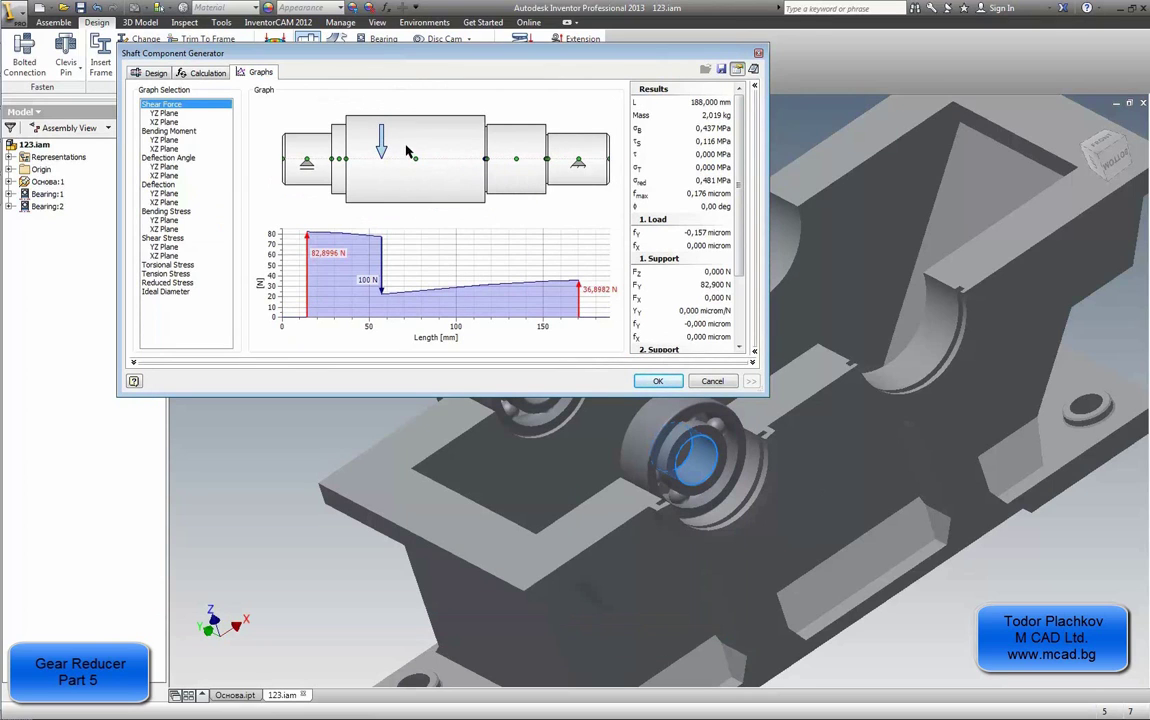
{"action": "left_click_drag", "start_coordinate": [380, 140], "coordinate": [462, 145]}
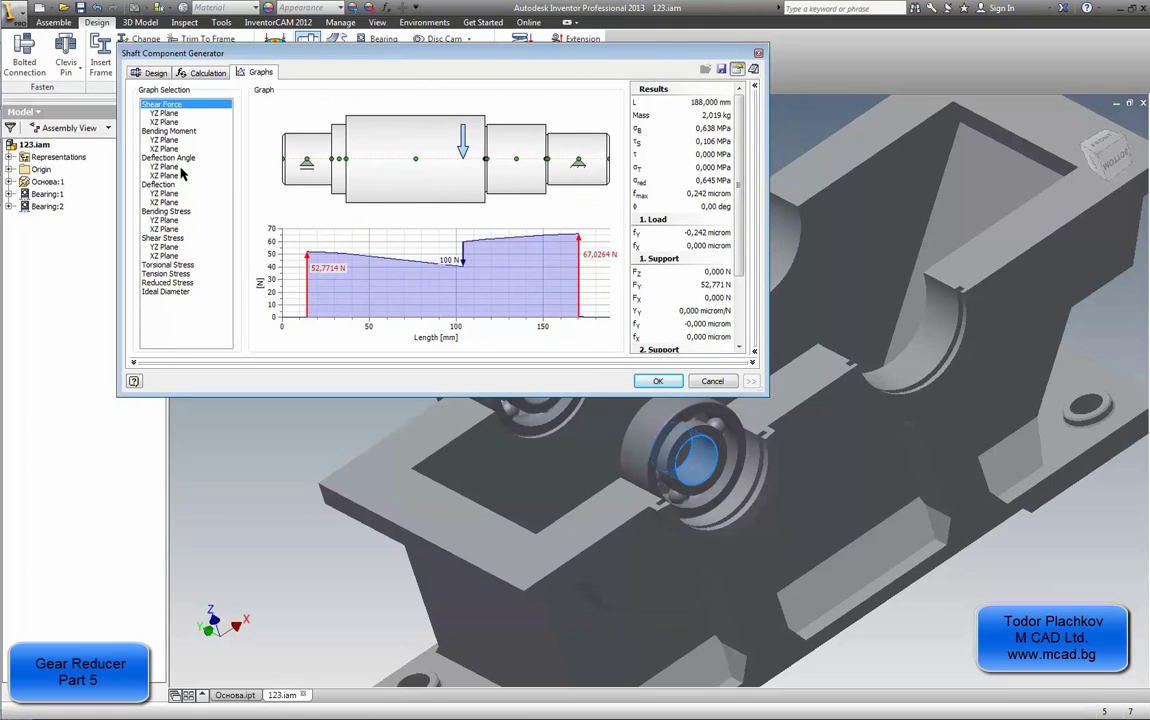
{"action": "left_click", "coordinate": [168, 291]}
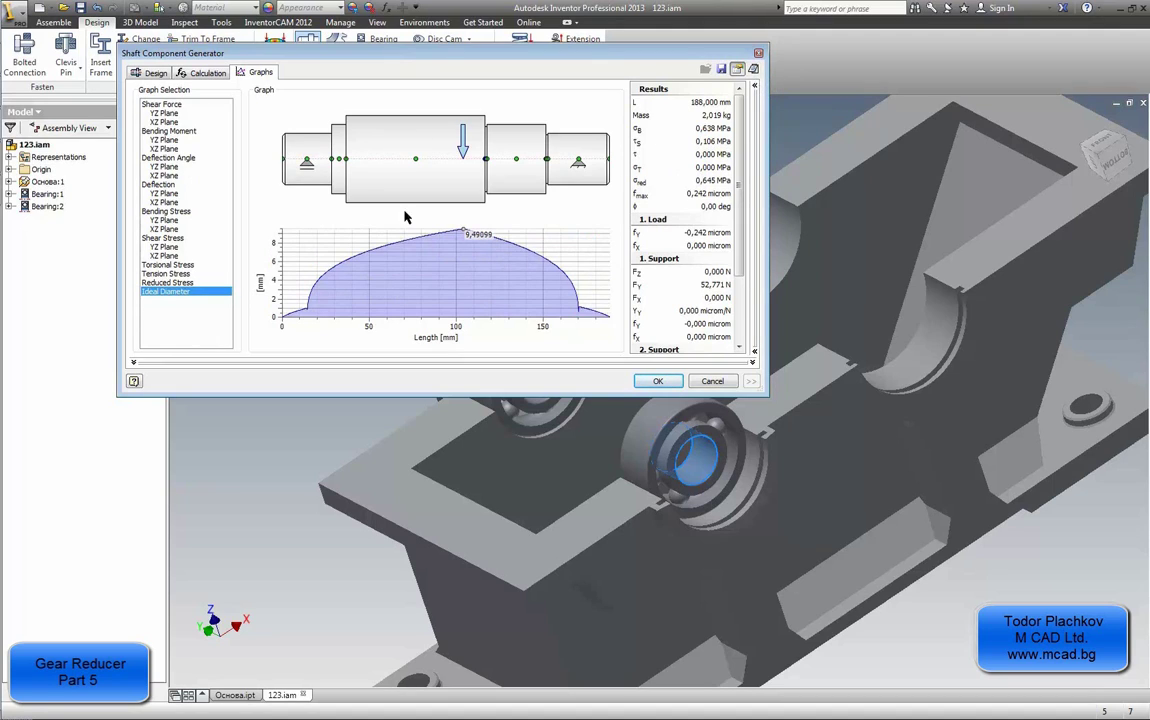
Step: Generate the shaft with the default file names and place it in free space beside the housing
{"action": "left_click", "coordinate": [658, 381]}
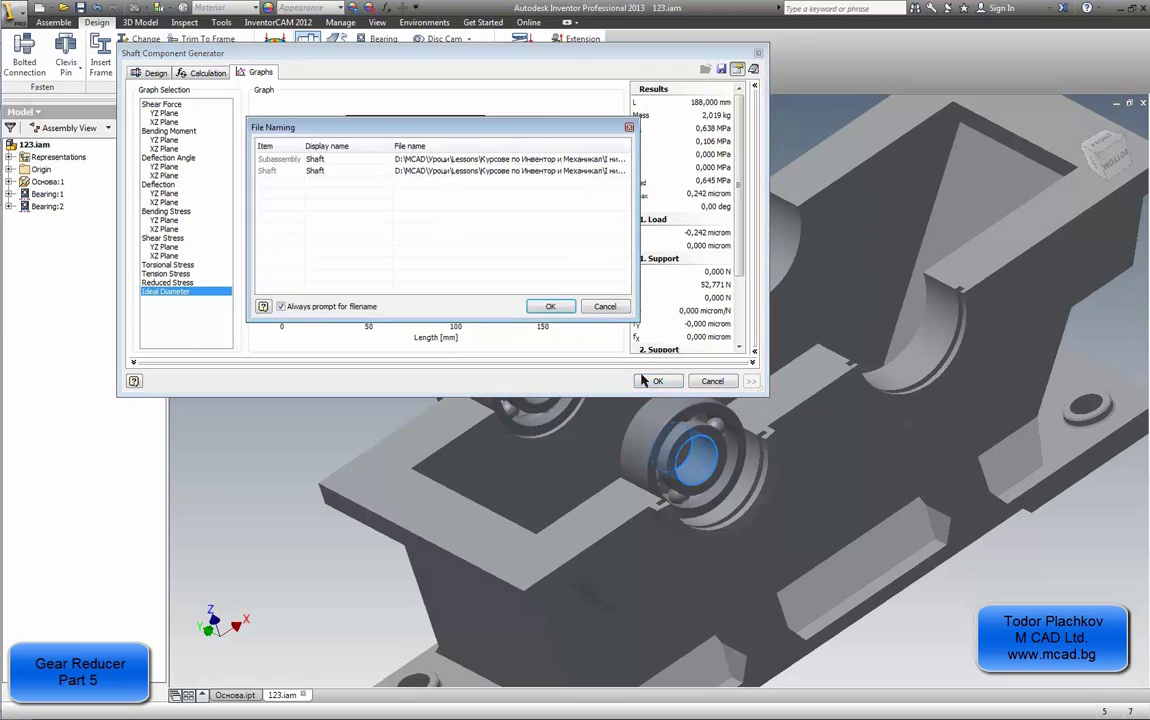
{"action": "left_click", "coordinate": [551, 308]}
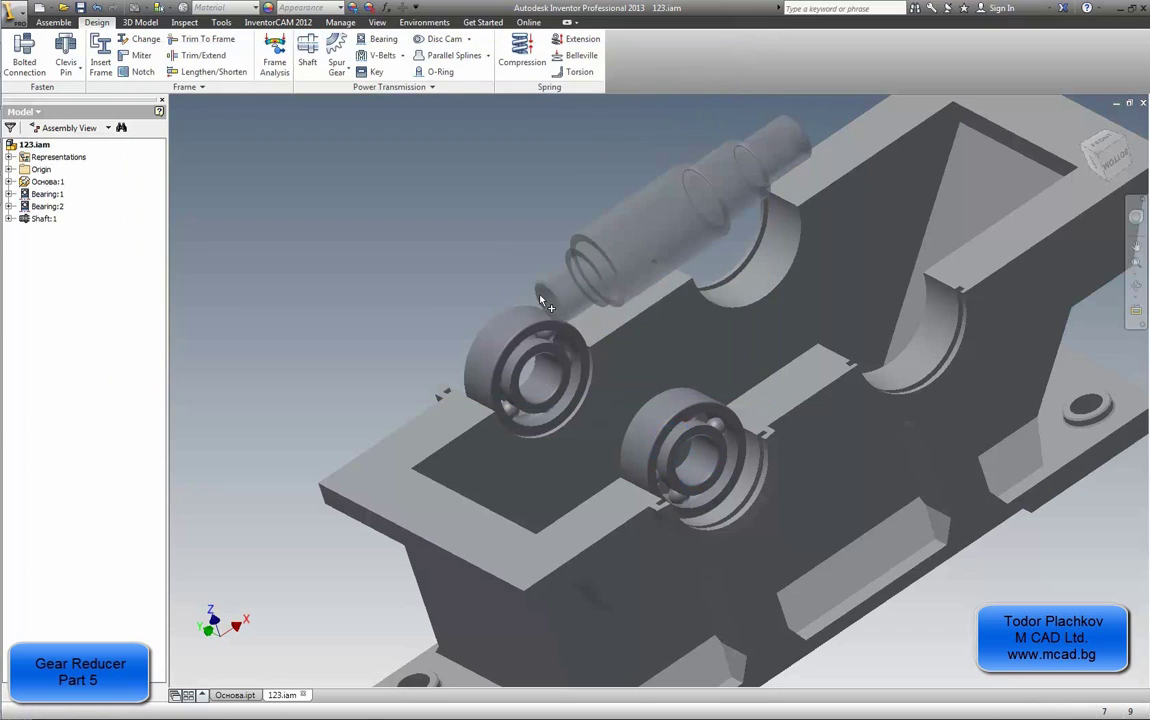
{"action": "left_click", "coordinate": [357, 313]}
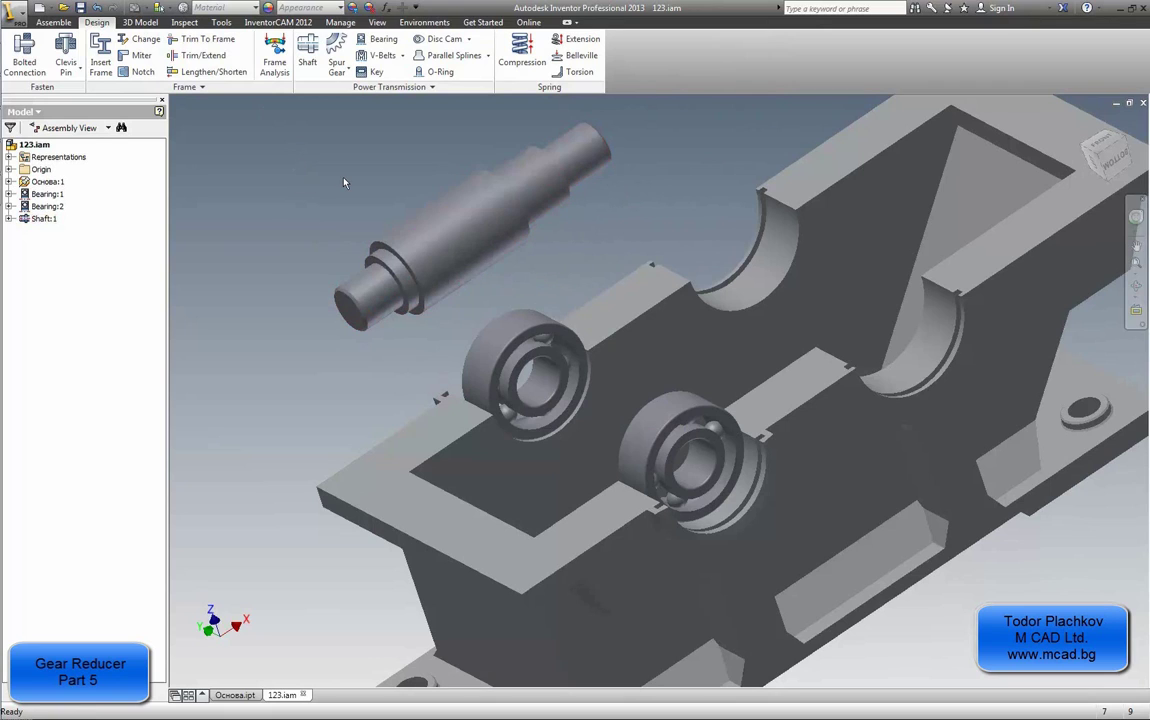
{"action": "left_click", "coordinate": [54, 22]}
{"action": "left_click", "coordinate": [245, 52]}
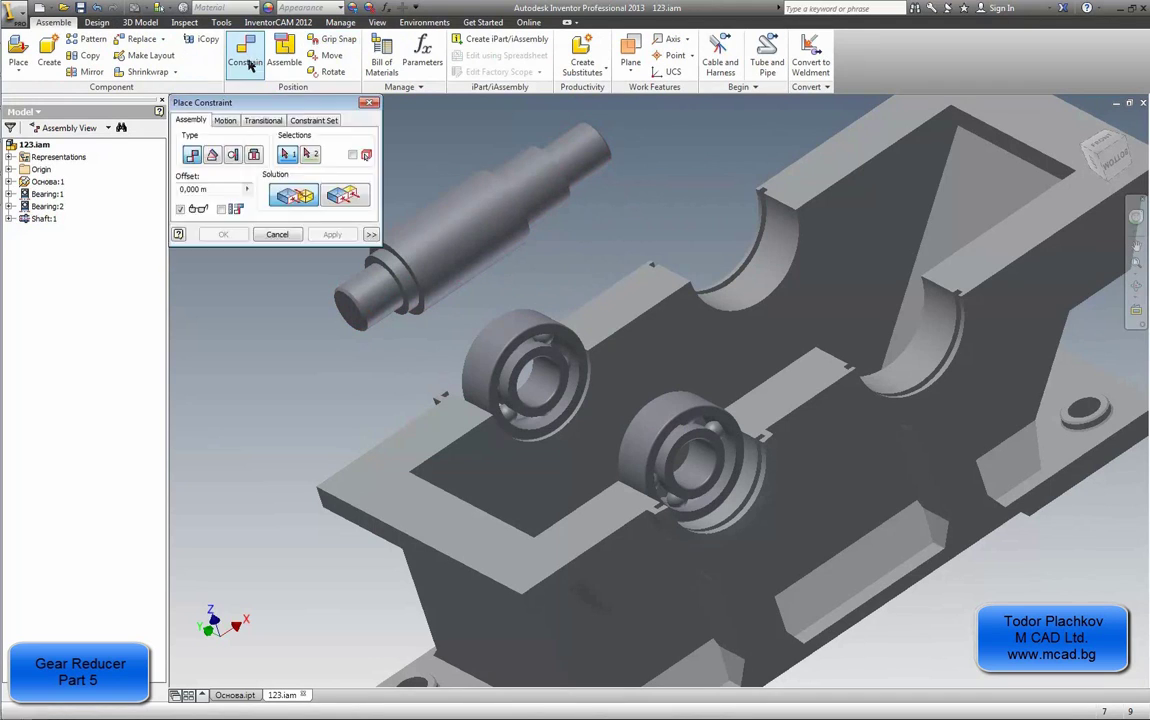
{"action": "left_click", "coordinate": [346, 192]}
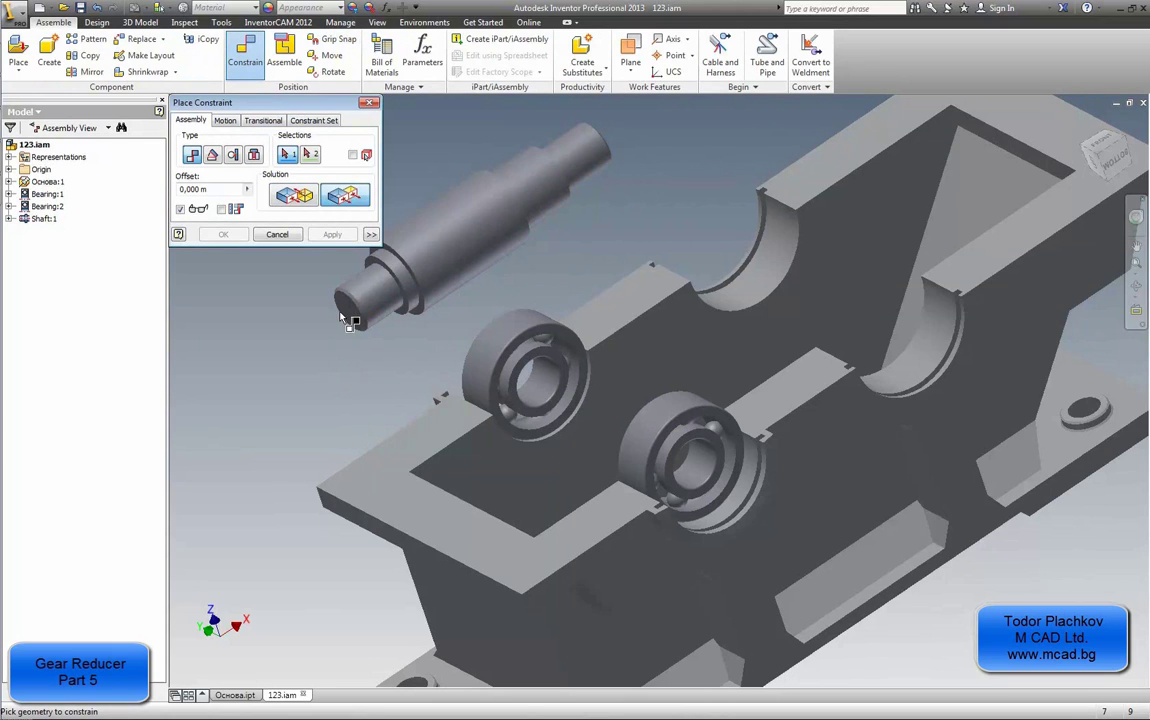
{"action": "scroll", "coordinate": [342, 318], "scroll_direction": "up", "scroll_amount": 4}
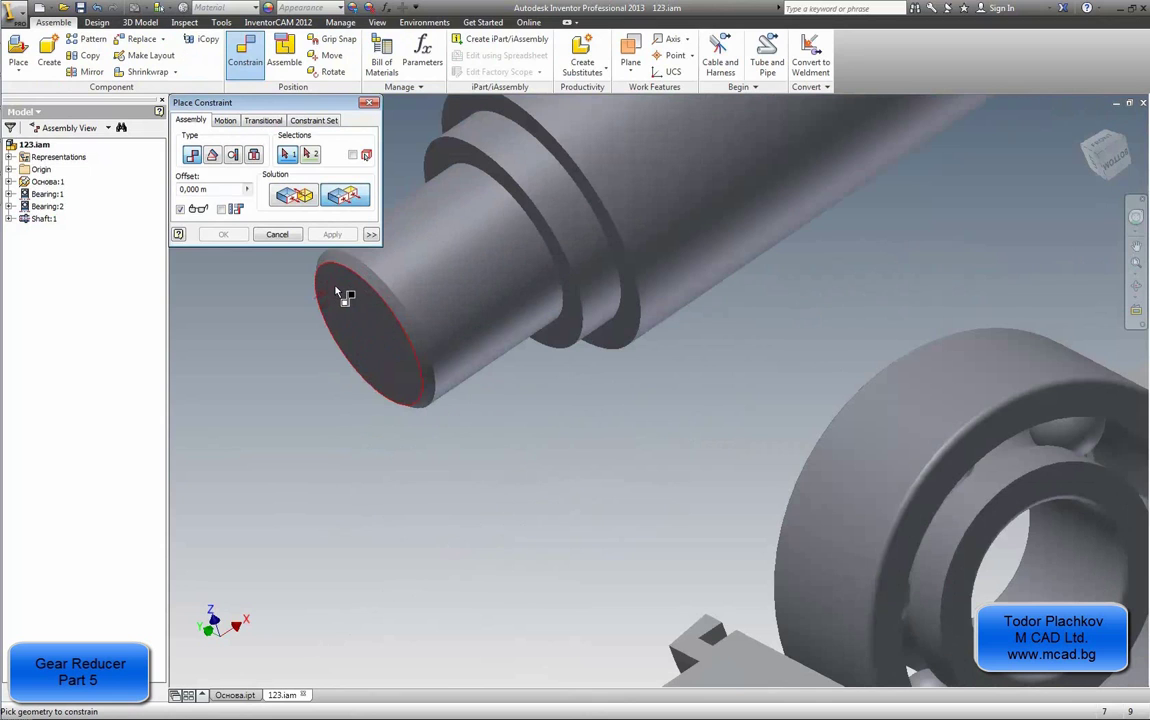
{"action": "left_click", "coordinate": [340, 294]}
{"action": "scroll", "coordinate": [341, 292], "scroll_direction": "down", "scroll_amount": 4}
{"action": "scroll", "coordinate": [640, 407], "scroll_direction": "up", "scroll_amount": 5}
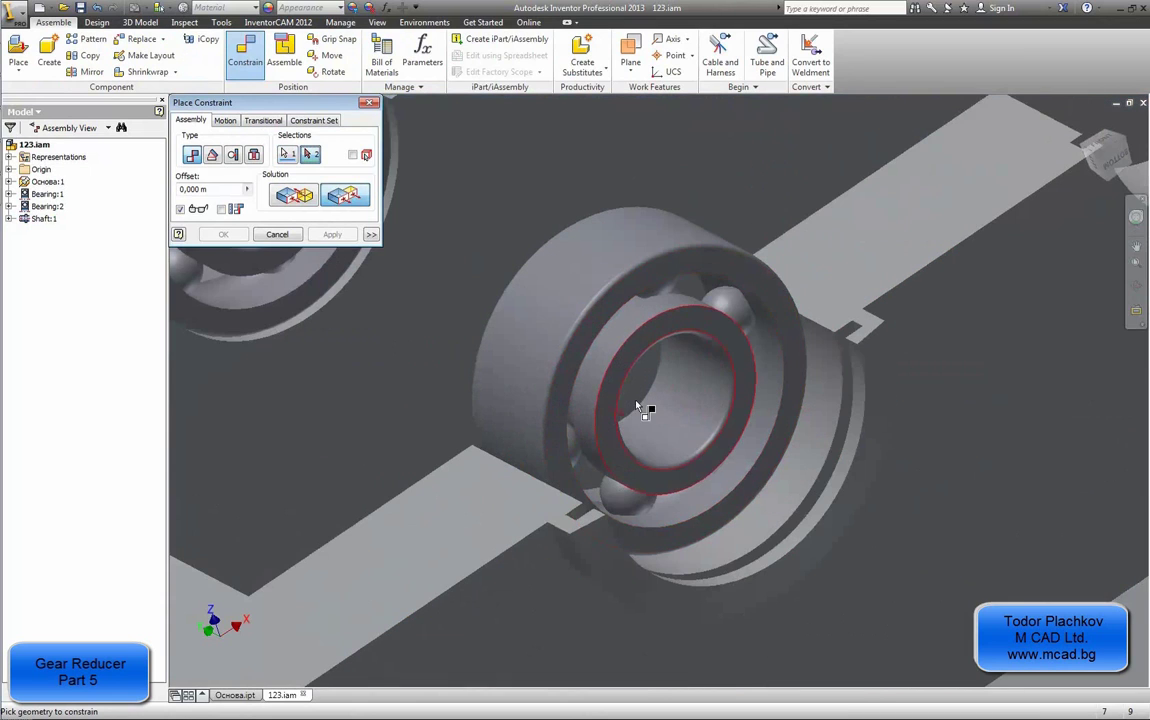
{"action": "scroll", "coordinate": [637, 405], "scroll_direction": "down", "scroll_amount": 2}
{"action": "left_click", "coordinate": [637, 294]}
{"action": "scroll", "coordinate": [546, 257], "scroll_direction": "down", "scroll_amount": 5}
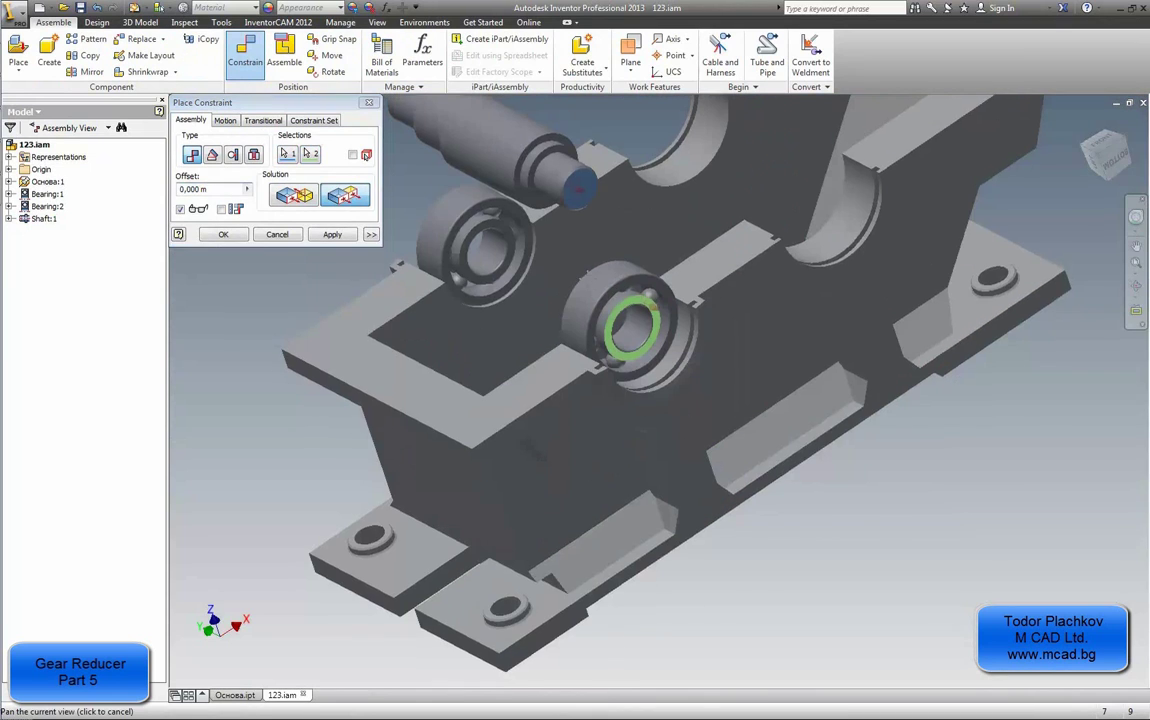
{"action": "middle_click_drag", "start_coordinate": [588, 282], "coordinate": [538, 415]}
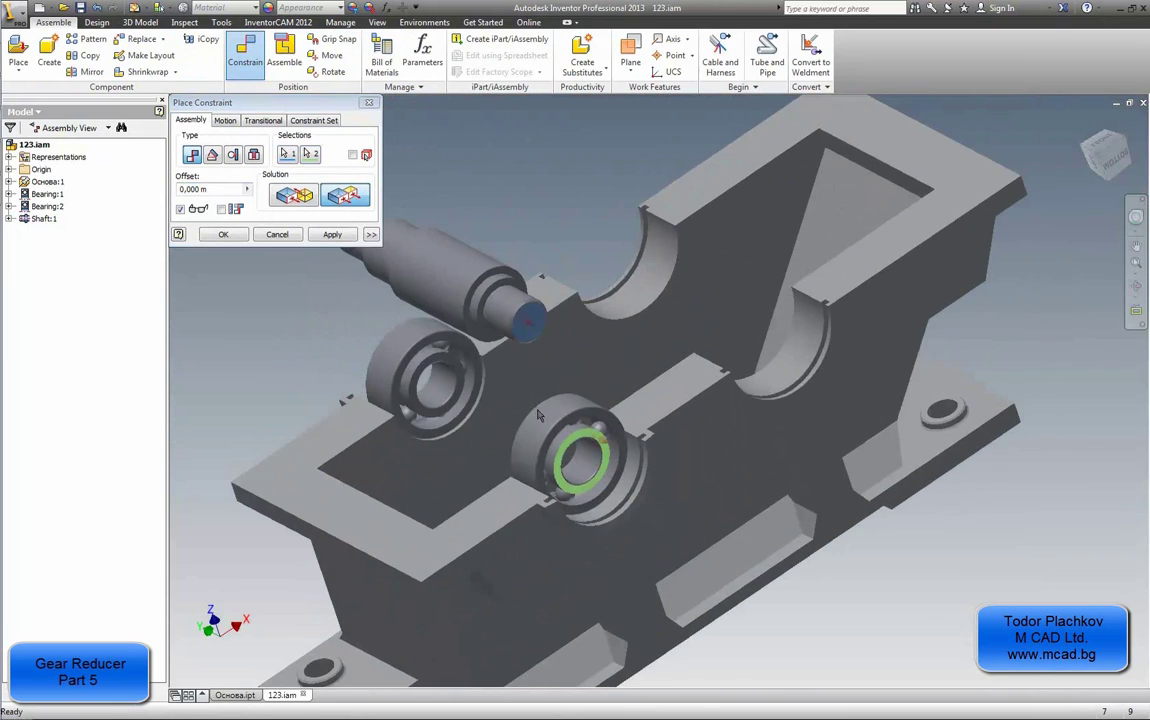
{"action": "left_click", "coordinate": [277, 234]}
Step: Mate the shaft's axis to the front bearing's bore axis and slide the shaft back between the two bearings
{"action": "left_click", "coordinate": [245, 55]}
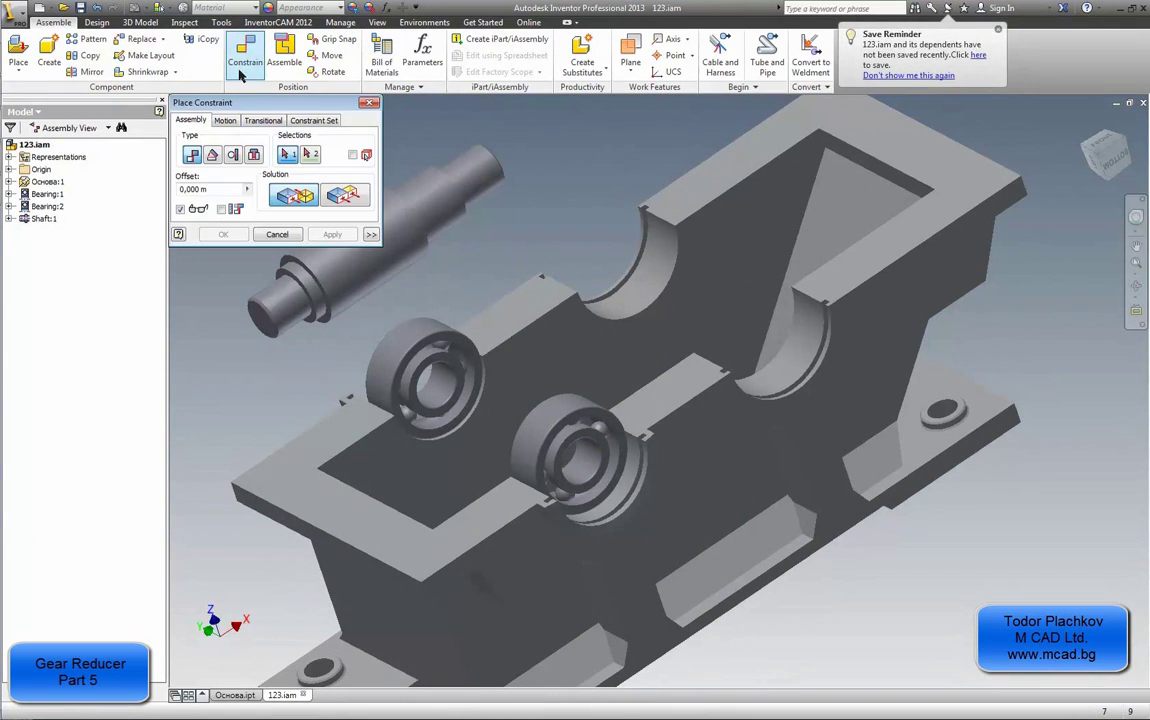
{"action": "left_click", "coordinate": [368, 264]}
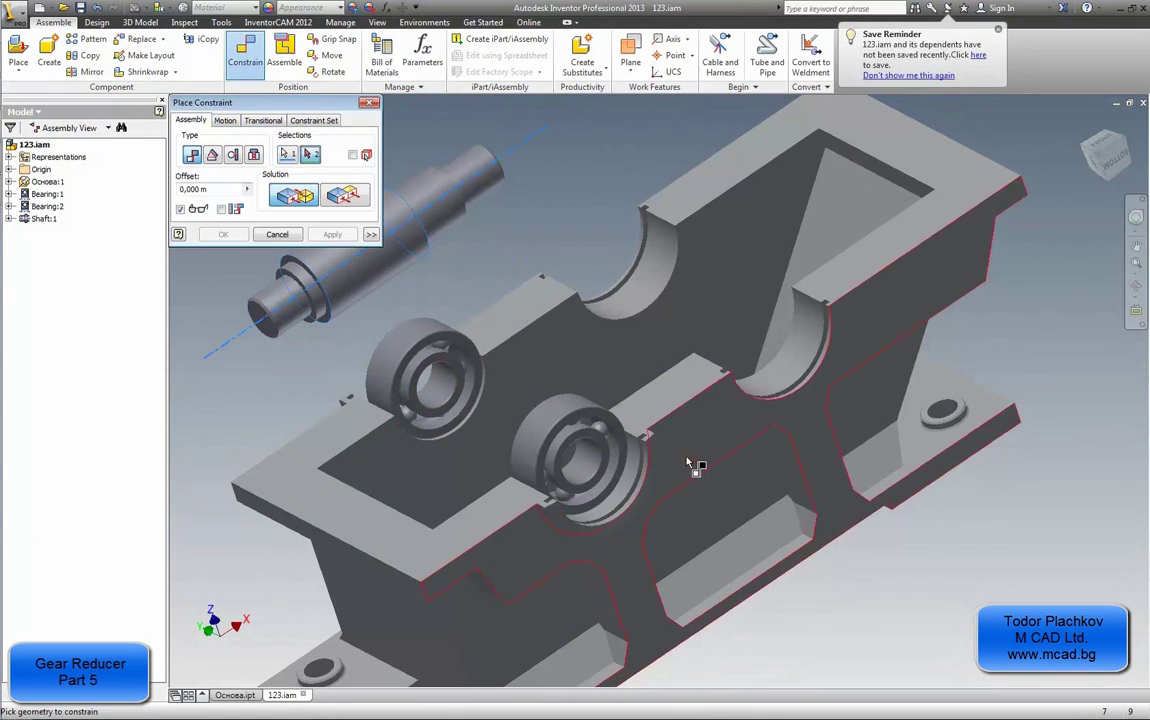
{"action": "left_click", "coordinate": [577, 470]}
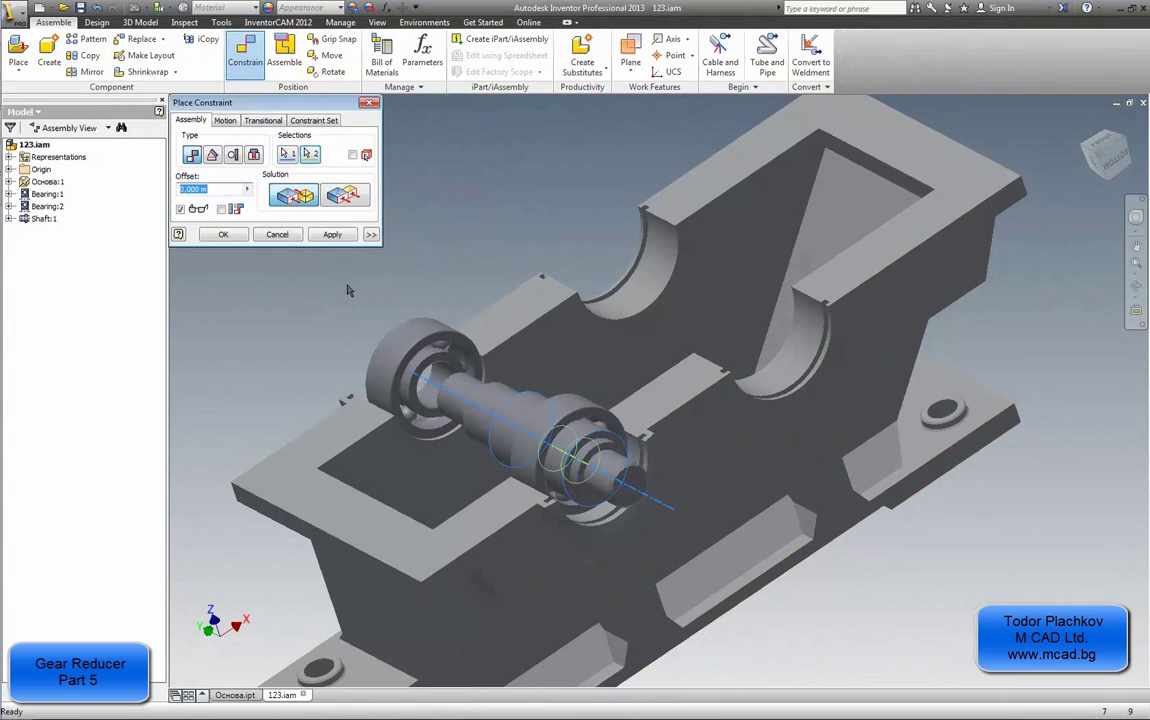
{"action": "left_click", "coordinate": [334, 236]}
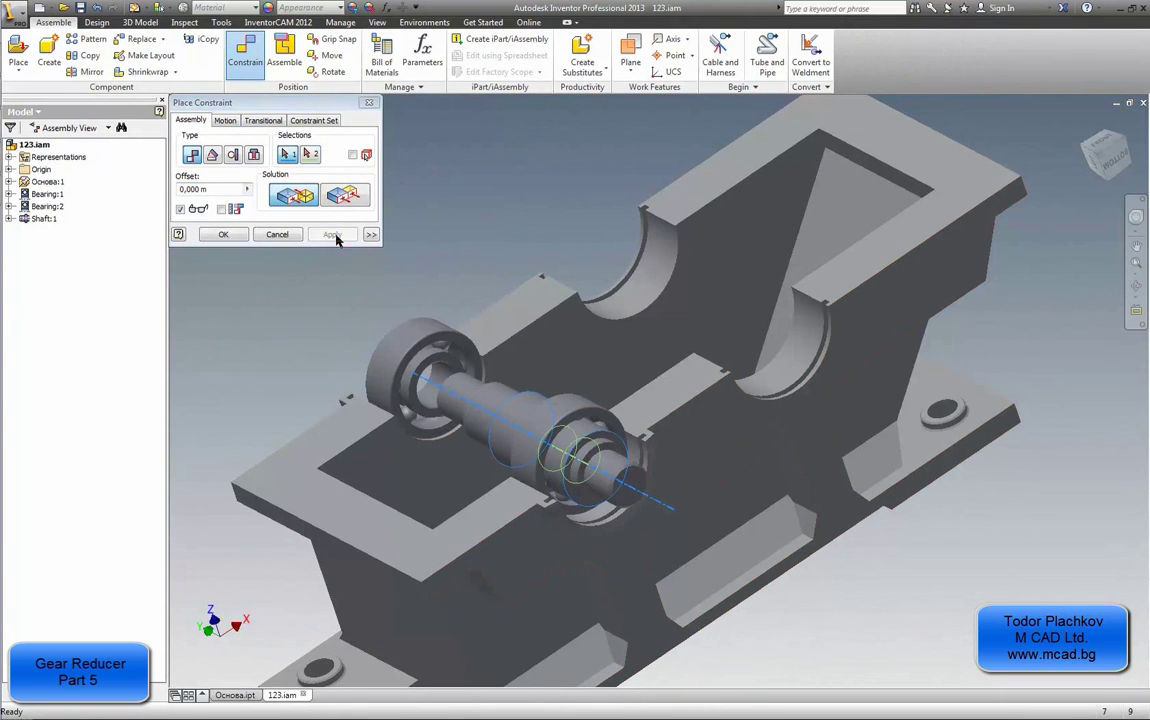
{"action": "left_click", "coordinate": [278, 236]}
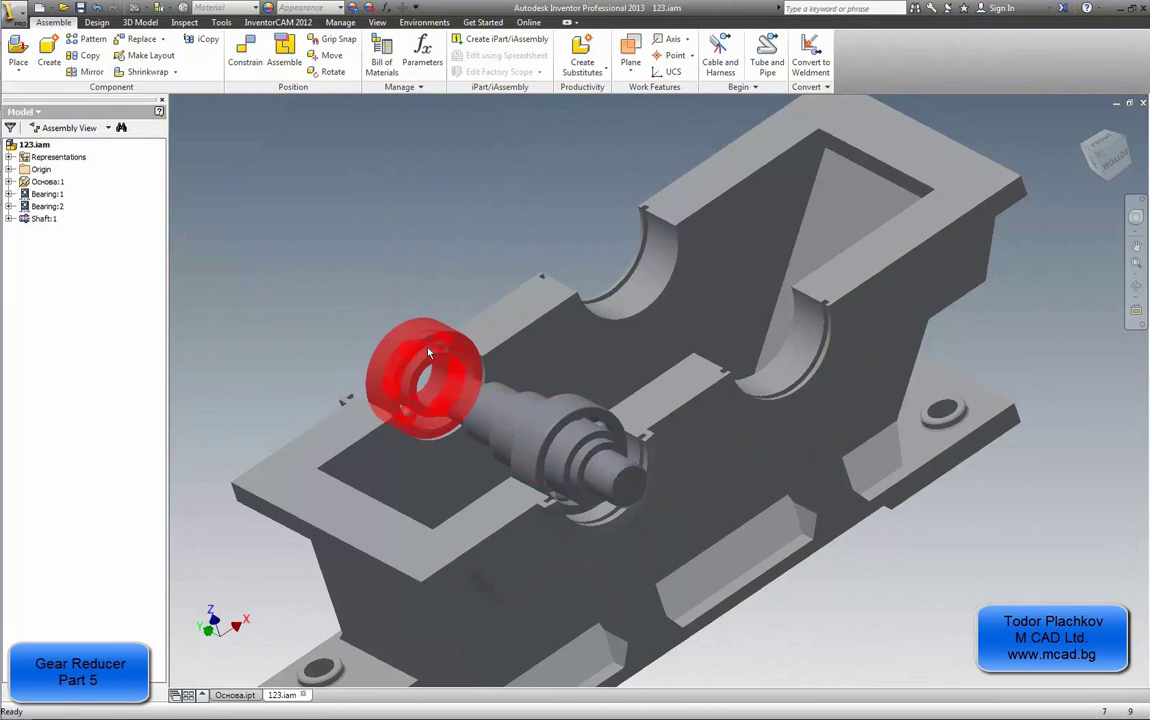
{"action": "left_click", "coordinate": [451, 358]}
{"action": "left_click", "coordinate": [384, 196]}
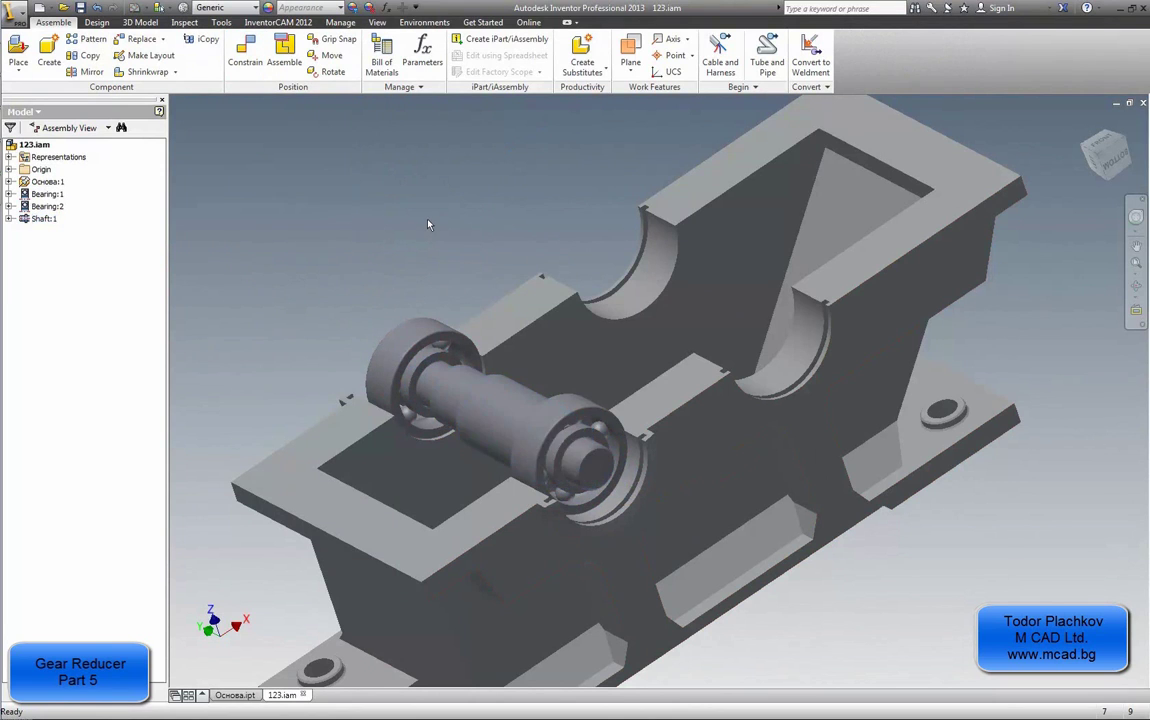
Step: Constrain the shaft's end face flush with the front bearing's inner ring face, using an offset of -1.5 mm
{"action": "scroll", "coordinate": [551, 489], "scroll_direction": "up", "scroll_amount": 5}
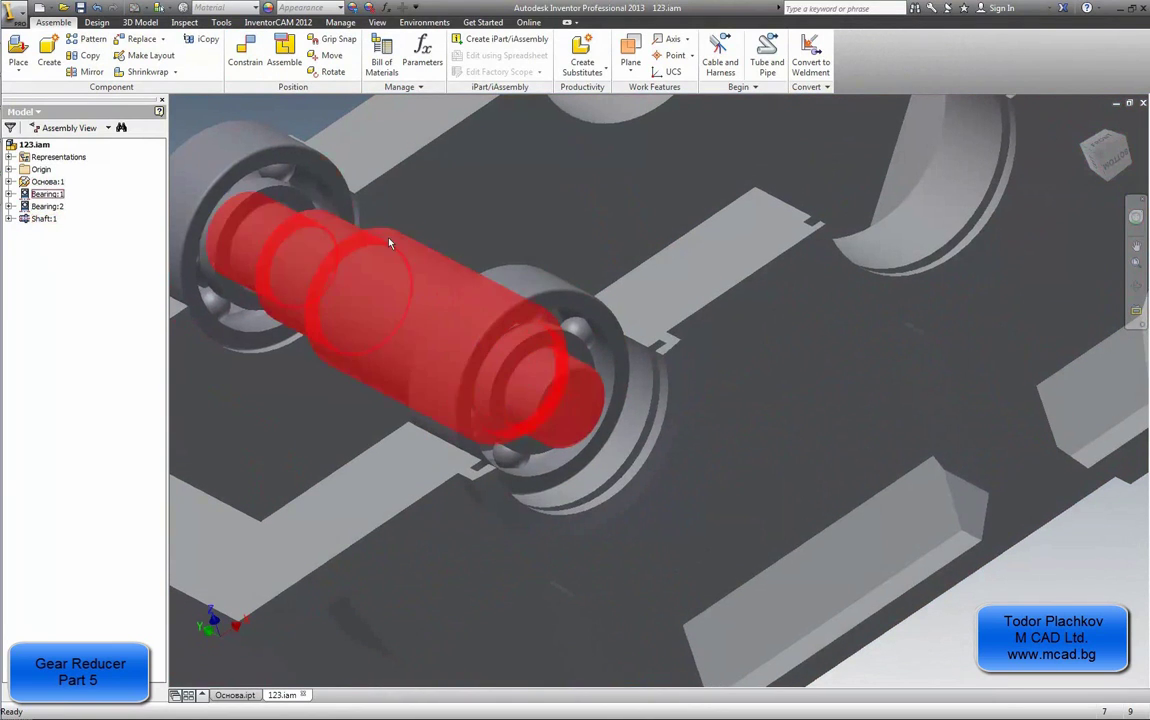
{"action": "left_click", "coordinate": [245, 50]}
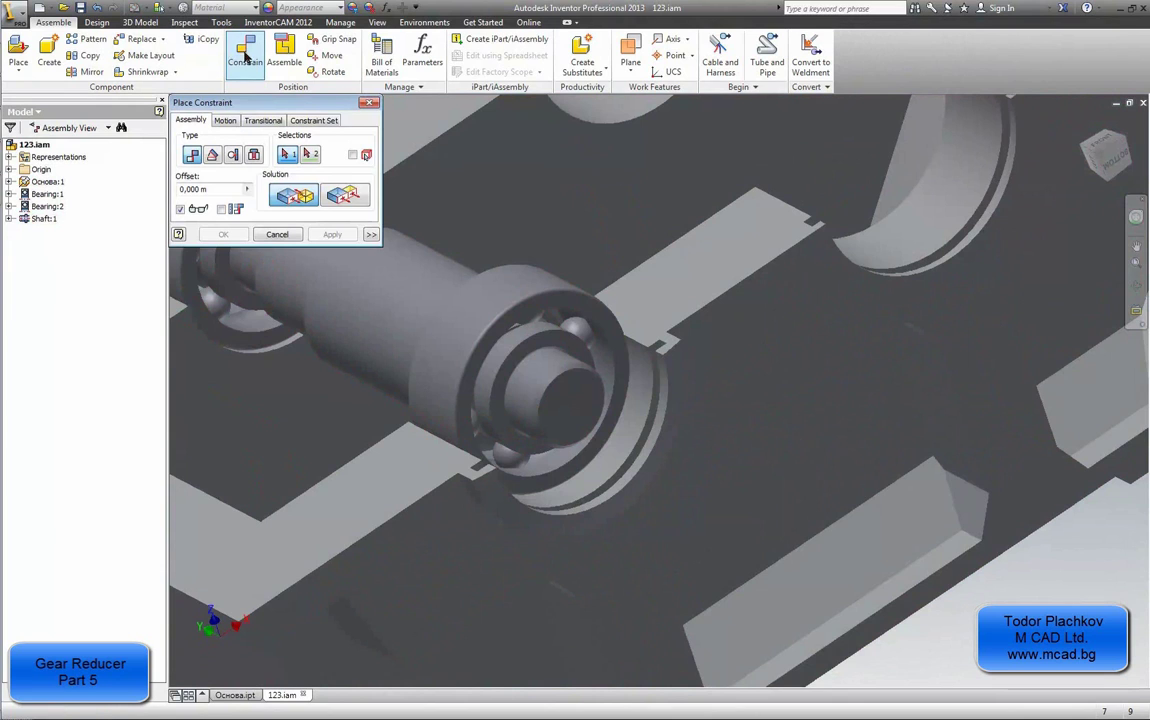
{"action": "left_click", "coordinate": [578, 392]}
{"action": "left_click", "coordinate": [569, 336]}
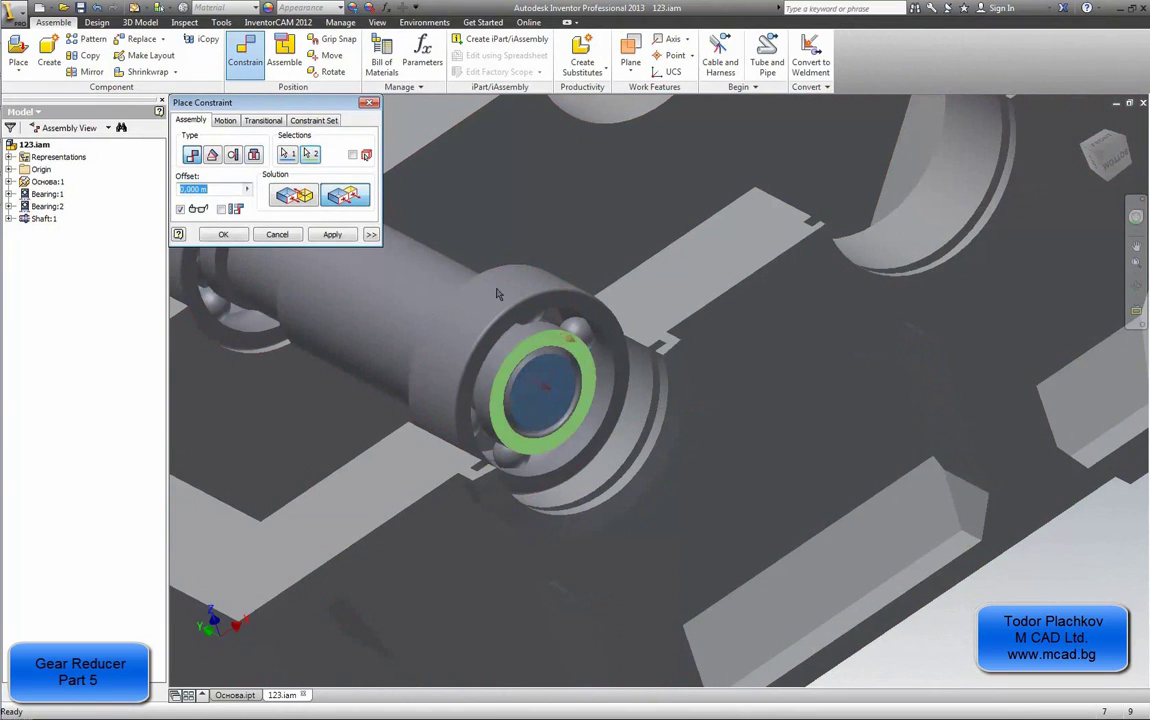
{"action": "scroll", "coordinate": [606, 295], "scroll_direction": "down", "scroll_amount": 3}
{"action": "key", "text": "F4"}
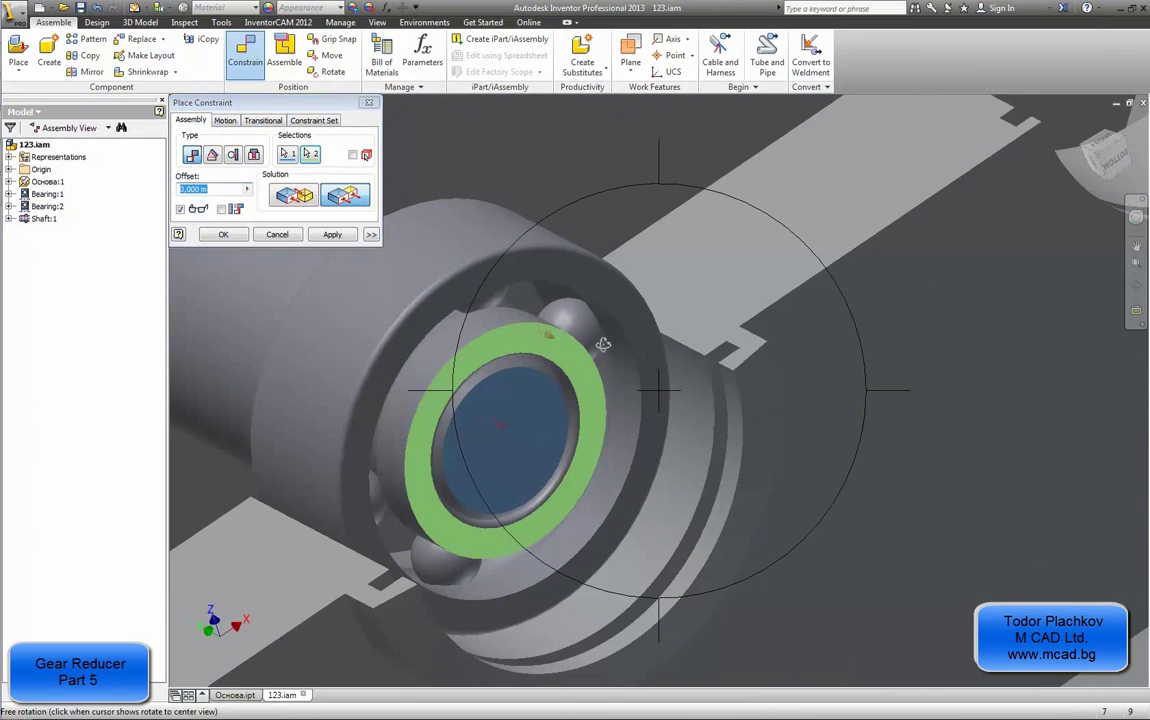
{"action": "left_click_drag", "start_coordinate": [540, 312], "coordinate": [369, 265]}
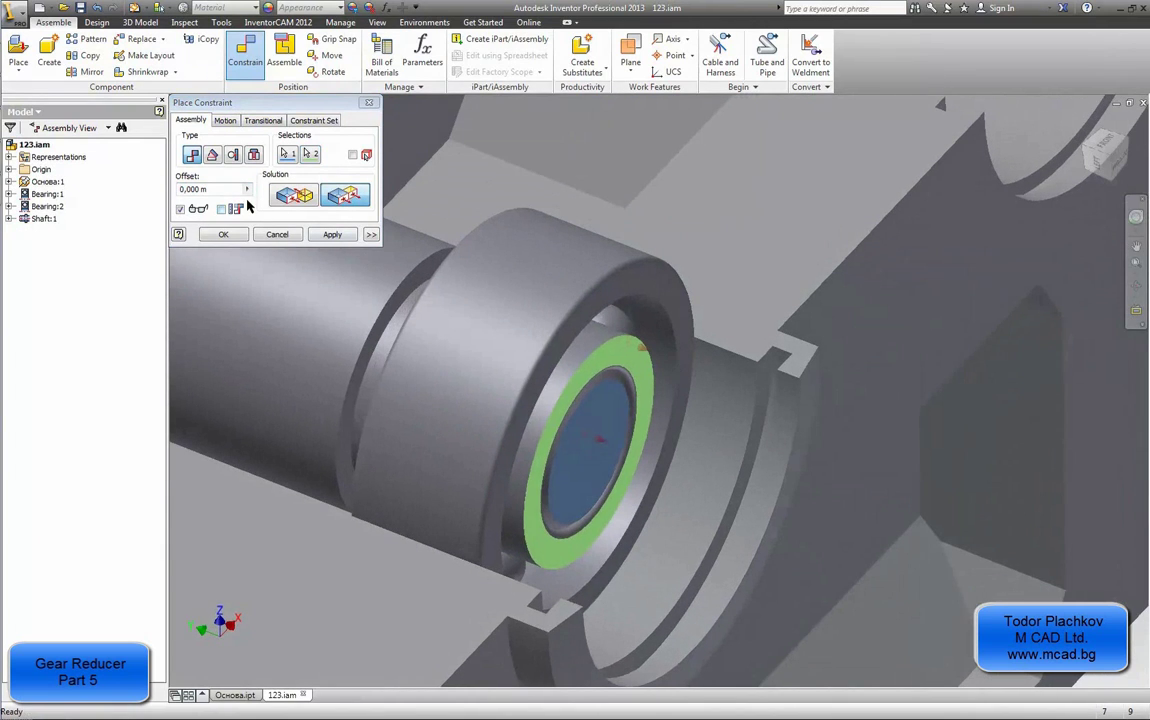
{"action": "left_click", "coordinate": [202, 190]}
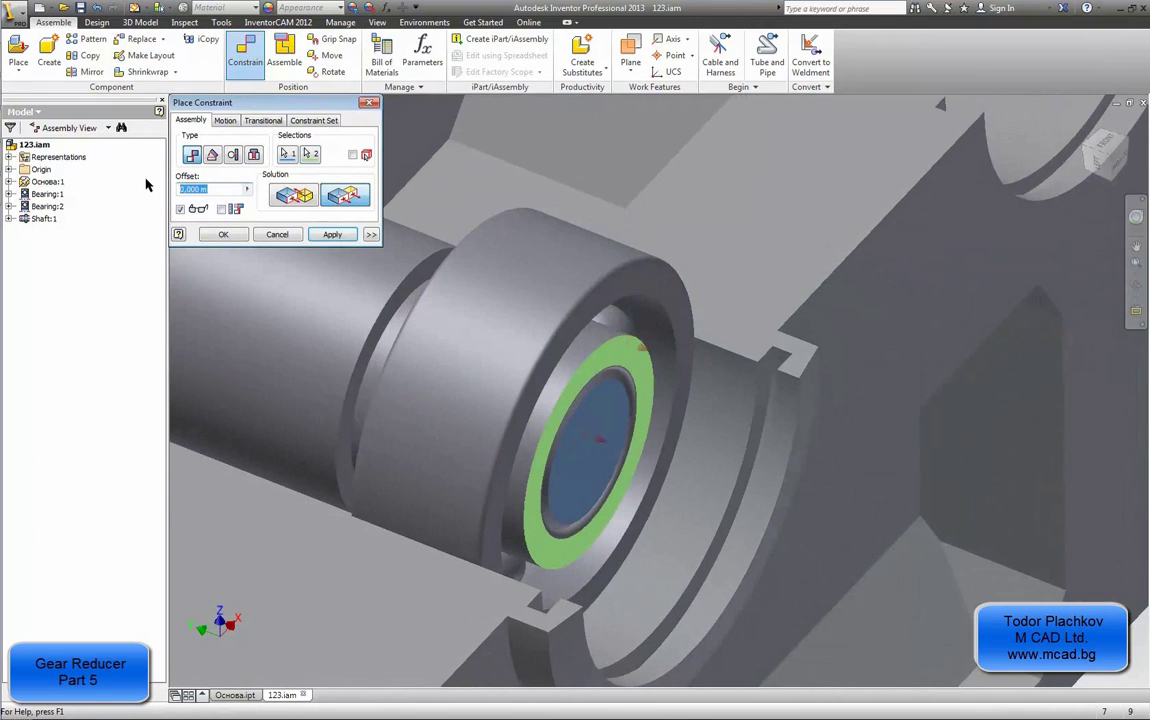
{"action": "type", "text": "1.5mm"}
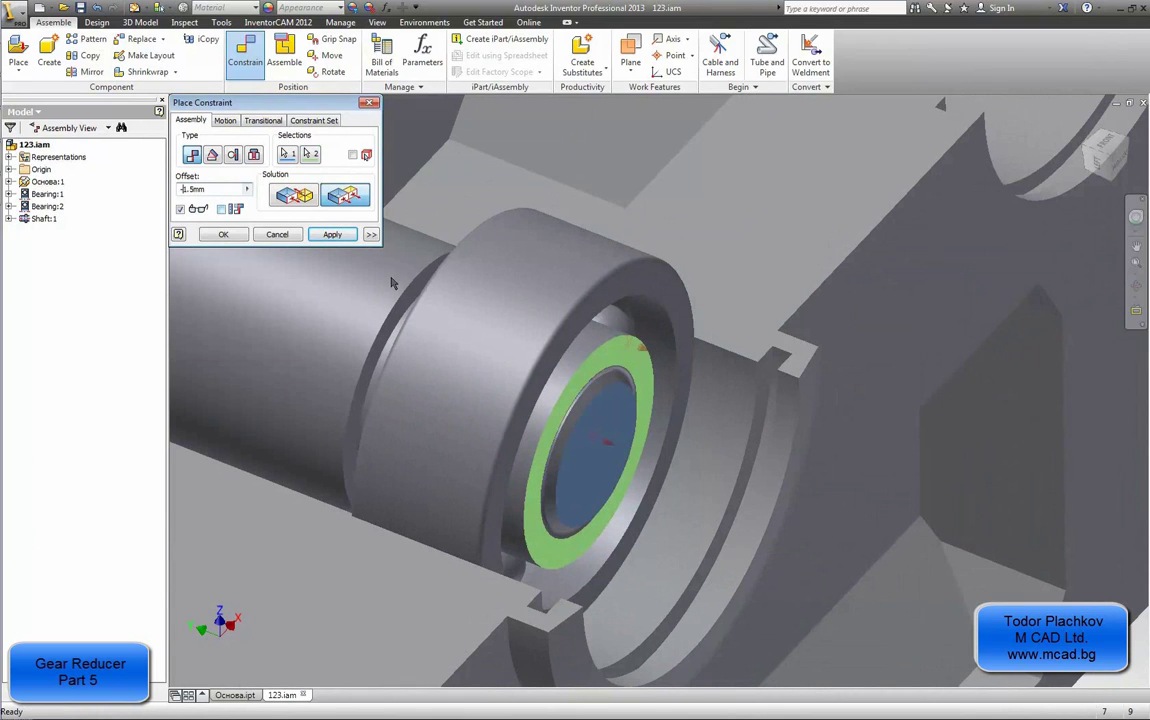
{"action": "scroll", "coordinate": [572, 443], "scroll_direction": "up", "scroll_amount": 2}
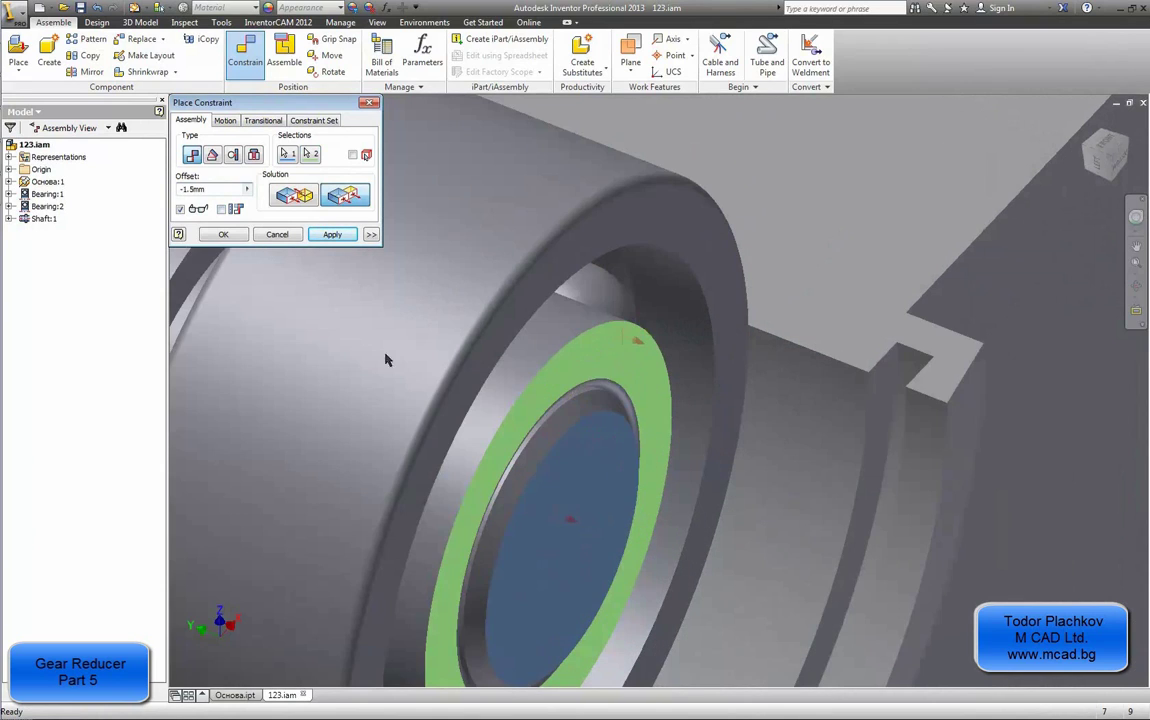
{"action": "left_click", "coordinate": [223, 234]}
{"action": "scroll", "coordinate": [459, 335], "scroll_direction": "down", "scroll_amount": 4}
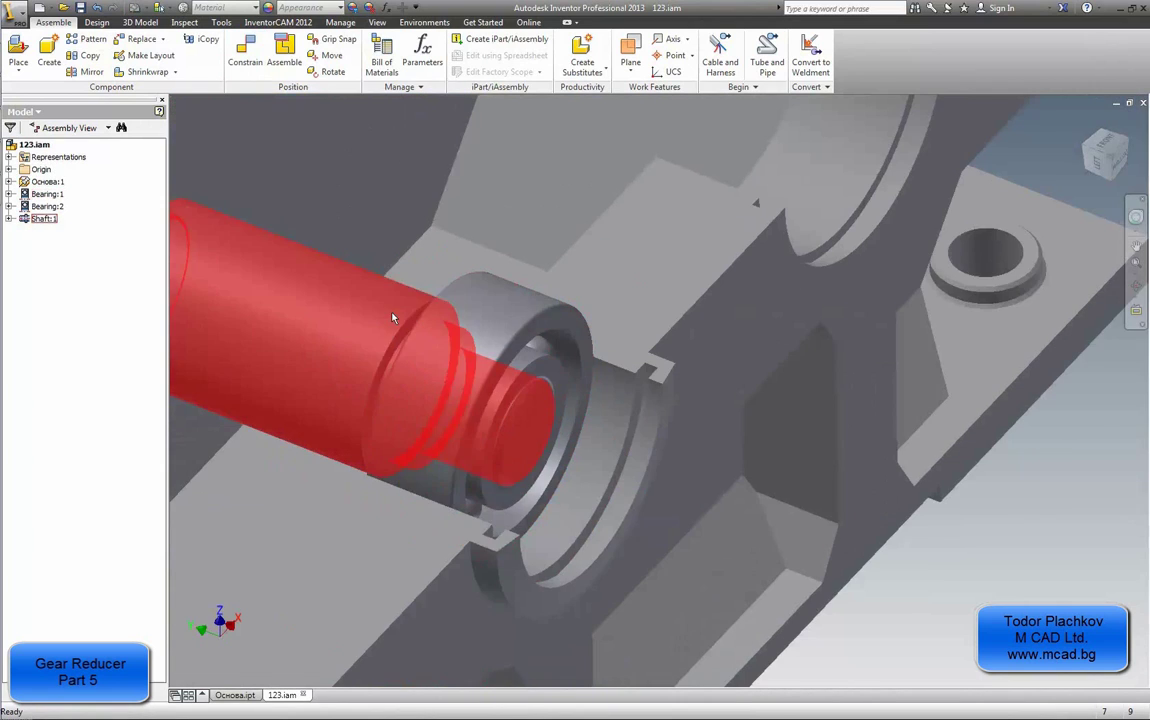
{"action": "scroll", "coordinate": [487, 325], "scroll_direction": "down", "scroll_amount": 3}
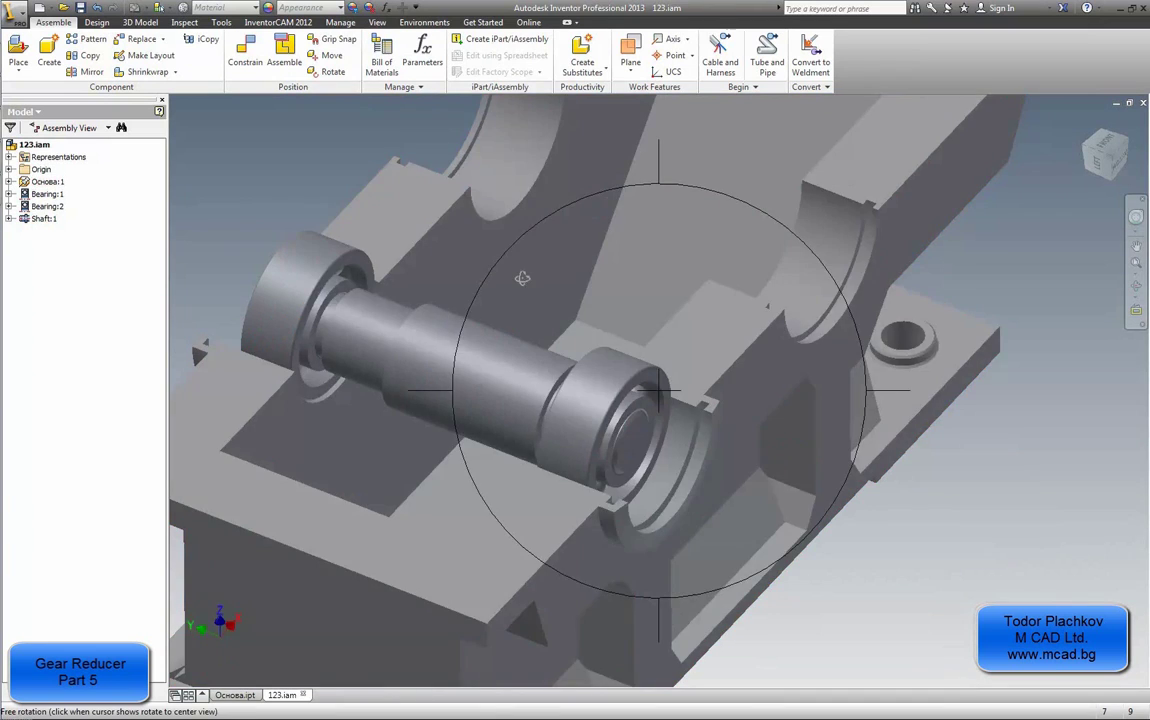
{"action": "middle_click_drag", "start_coordinate": [430, 252], "coordinate": [480, 170], "text": "shift"}
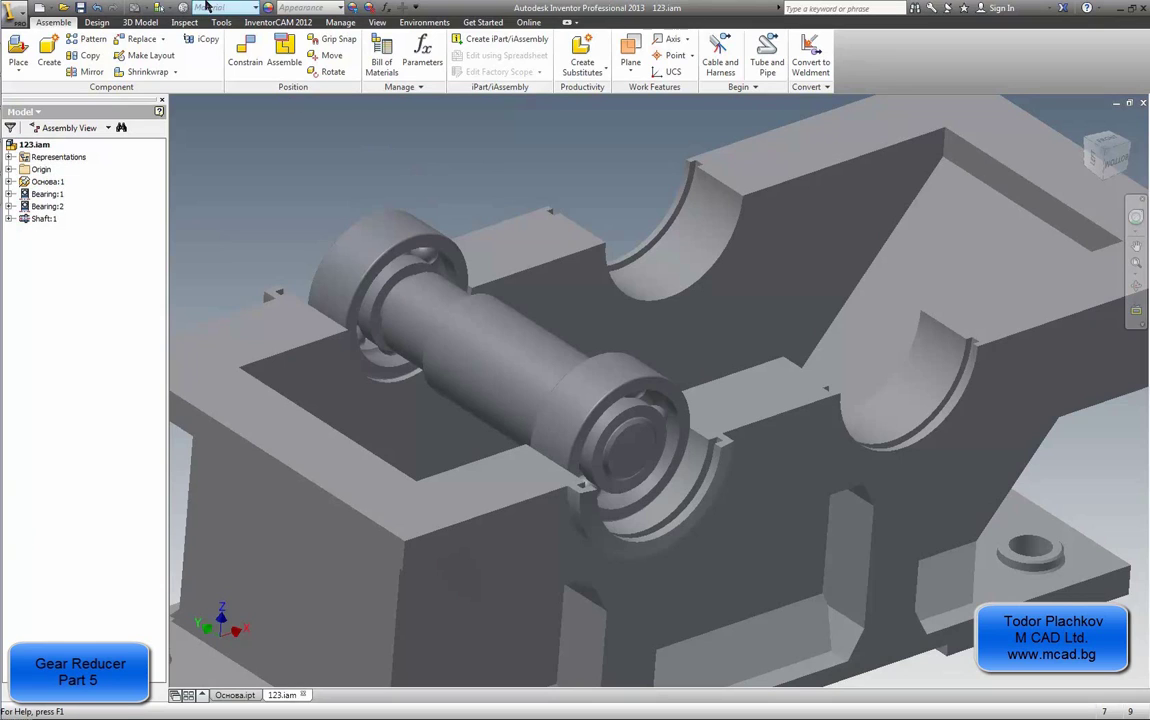
Step: Bring up the power transmission design tools for the assembly
{"action": "left_click", "coordinate": [93, 23]}
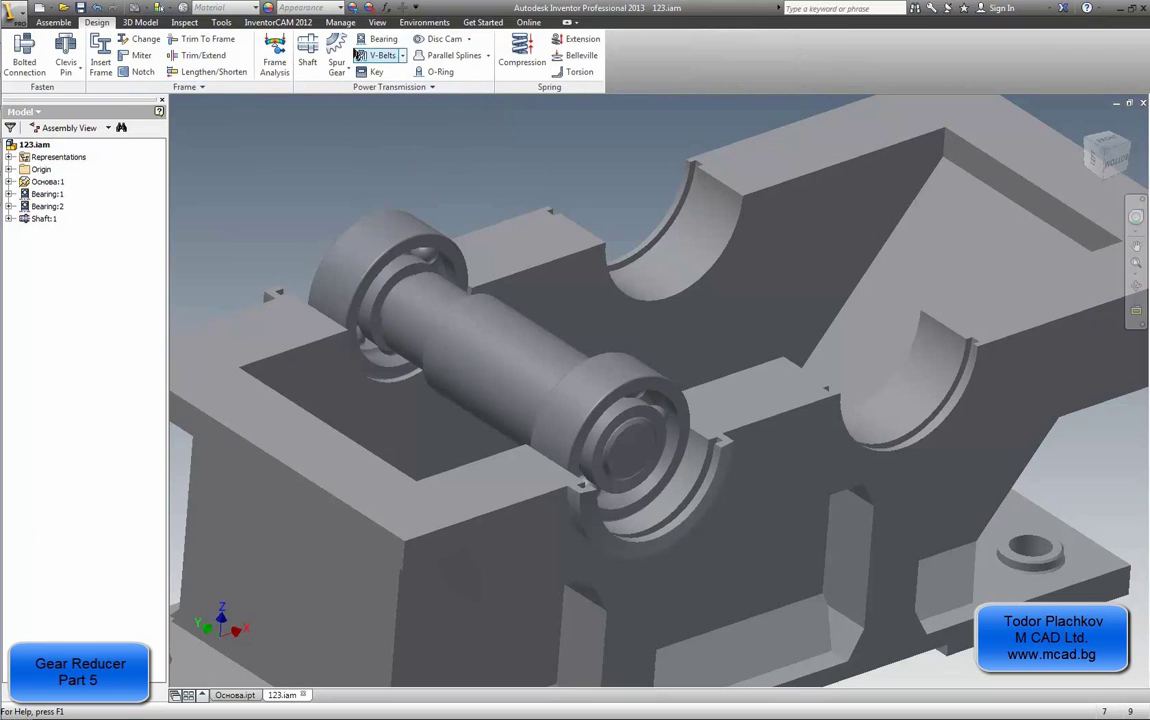